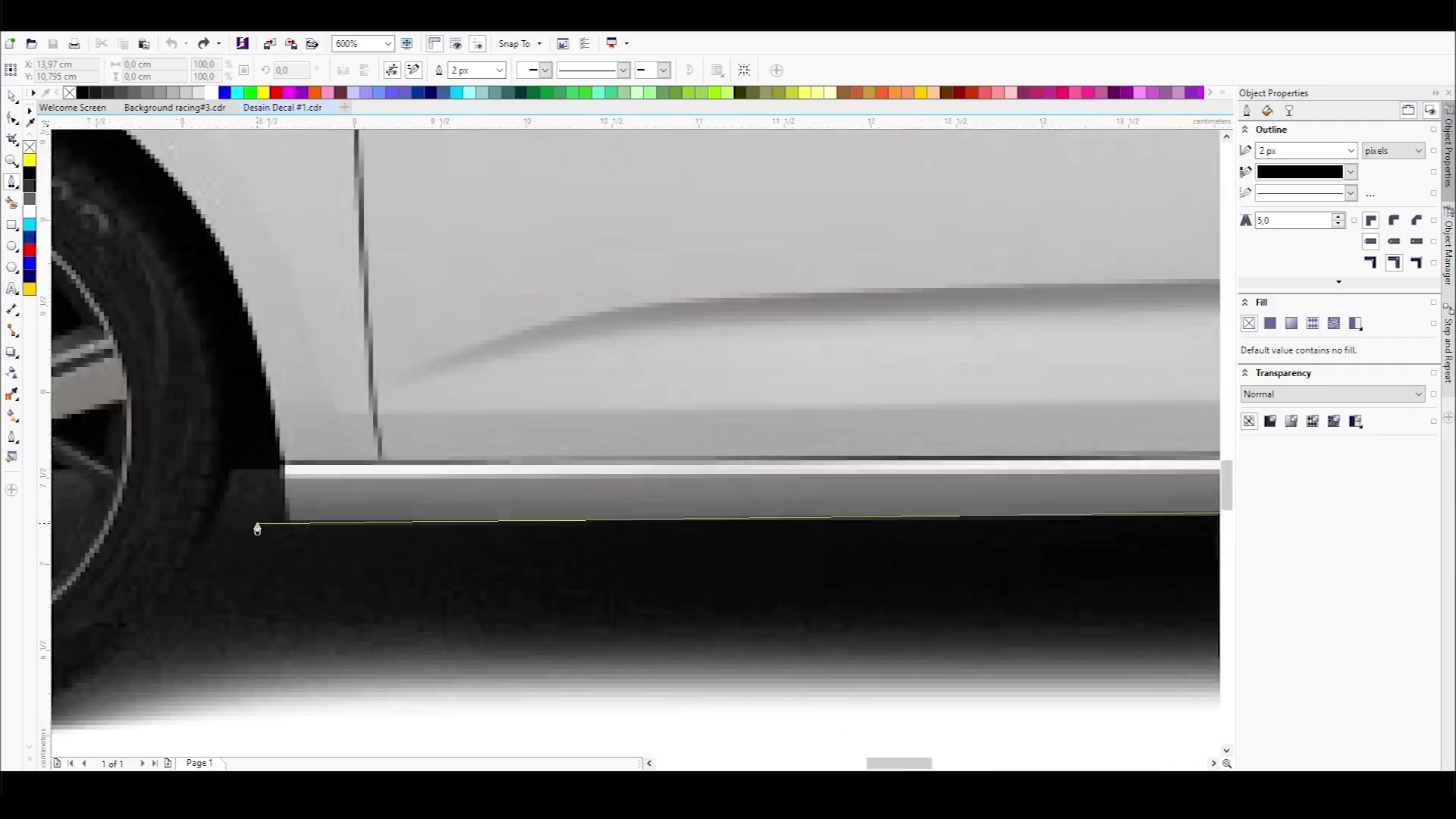
# Colour the body outline yellow and trace it along the sill and around the front wheel arch
pyautogui.rightClick(263, 92)
pyautogui.scroll(2, 630, 636)
pyautogui.click(622, 522)
pyautogui.moveTo(638, 349); pyautogui.dragTo(537, 244)
pyautogui.hscroll(-3, 455, 319)
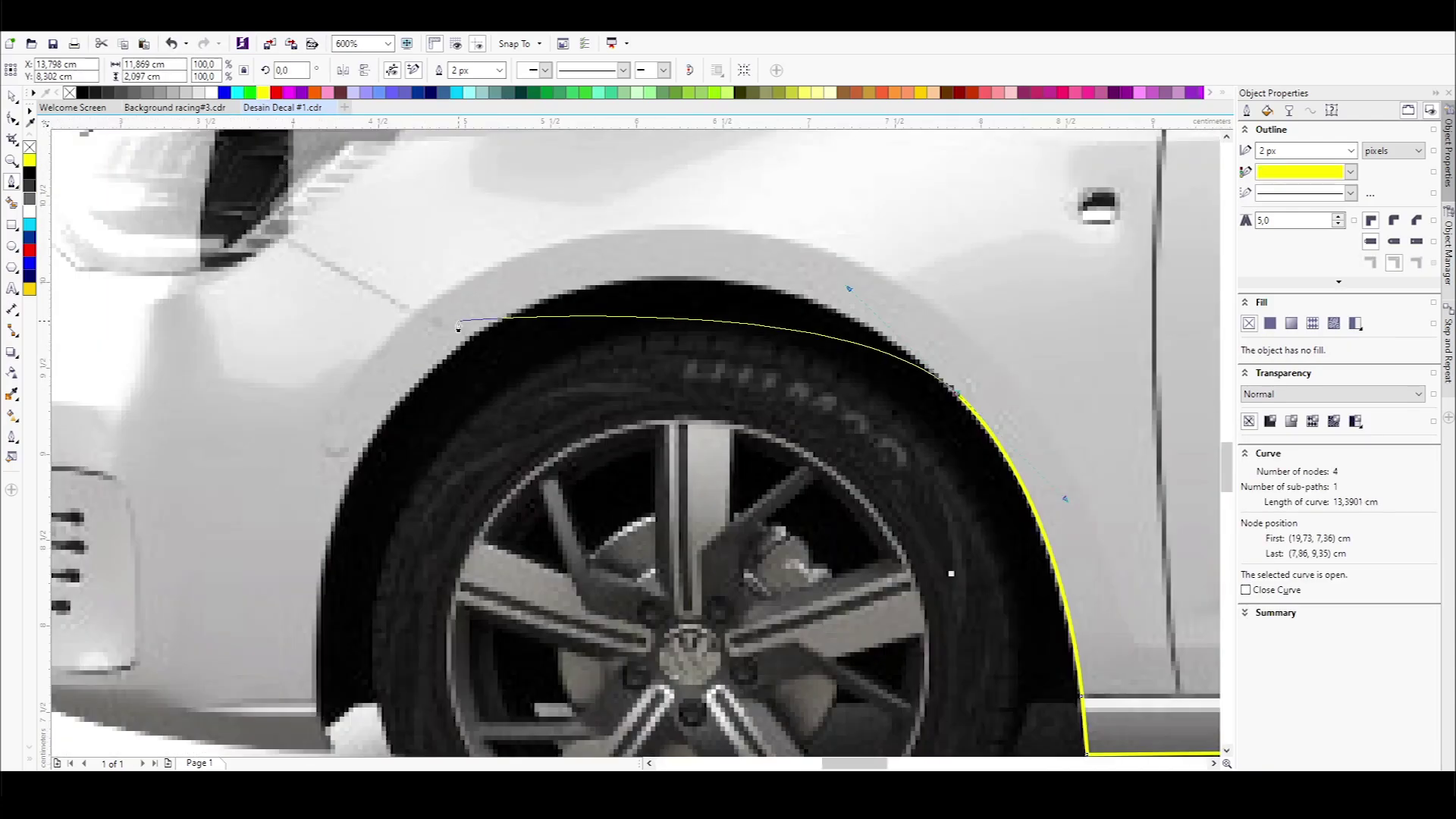
pyautogui.click(298, 561)
pyautogui.scroll(-2, 298, 561)
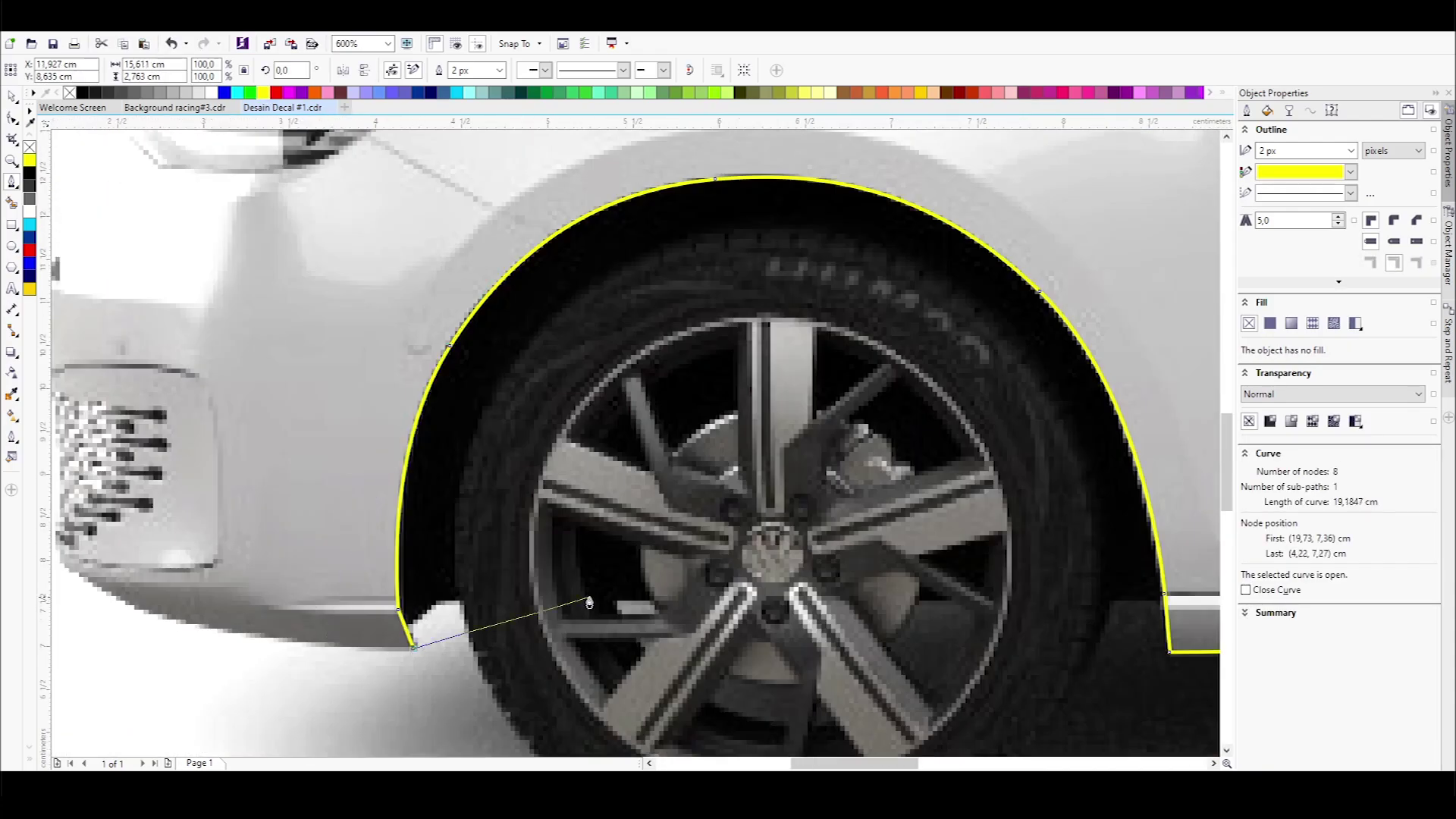
# Extend the body outline along the front bumper's lower edge and around the inner edge of the grille area
pyautogui.scroll(2, 461, 667)
pyautogui.click(462, 666)
pyautogui.scroll(-2, 462, 666)
pyautogui.scroll(2, 472, 622)
pyautogui.click(472, 622)
pyautogui.scroll(2, 507, 616)
pyautogui.click(591, 424)
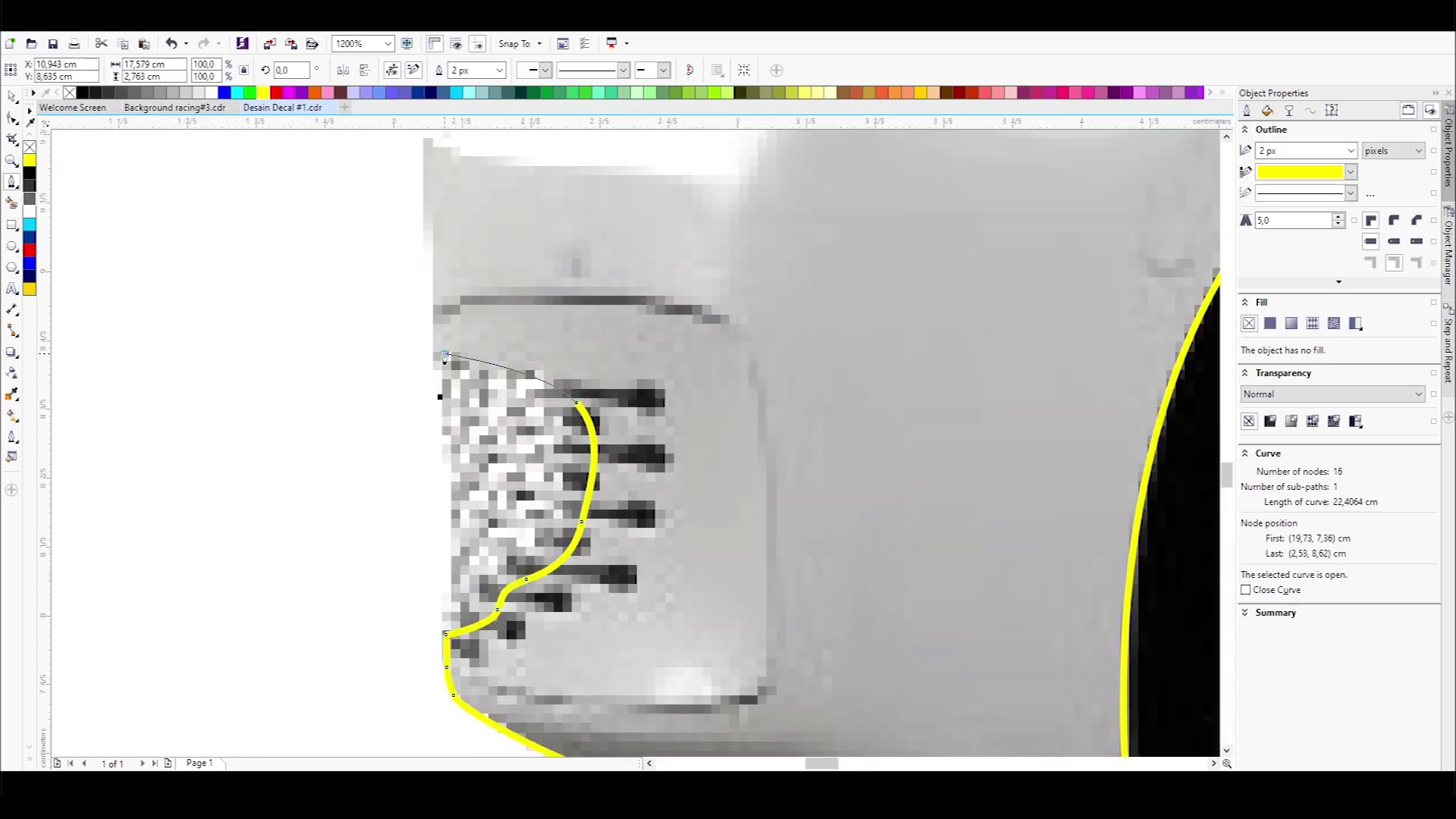
# Trace the body outline from the grille up the van's nose and along the underside of the headlight
pyautogui.scroll(-2, 531, 380)
pyautogui.click(485, 492)
pyautogui.click(618, 417)
pyautogui.scroll(2, 618, 417)
pyautogui.moveTo(489, 539); pyautogui.dragTo(527, 545)
pyautogui.click(773, 533)
pyautogui.click(987, 395)
pyautogui.scroll(-2, 988, 394)
pyautogui.scroll(2, 932, 421)
pyautogui.moveTo(931, 420); pyautogui.dragTo(940, 404)
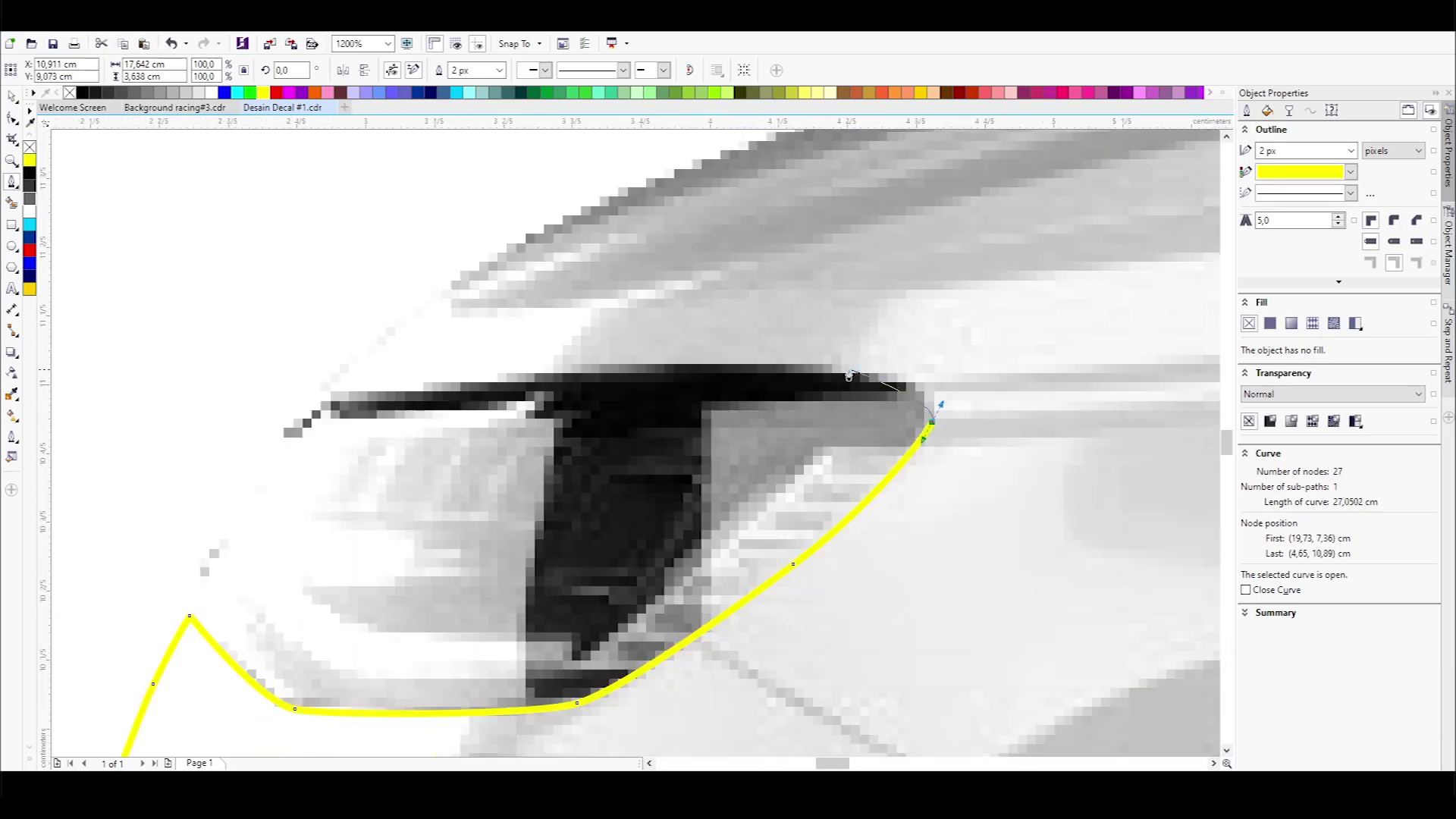
# Trace the headlight's upper edge, the bonnet and the windscreen edge up to the front of the roof
pyautogui.scroll(-2, 312, 393)
pyautogui.scroll(2, 312, 464)
pyautogui.click(313, 464)
pyautogui.click(446, 434)
pyautogui.scroll(-2, 596, 535)
pyautogui.scroll(1, 531, 455)
pyautogui.click(211, 706)
pyautogui.moveTo(568, 504); pyautogui.dragTo(696, 431)
pyautogui.moveTo(904, 283); pyautogui.dragTo(1077, 252)
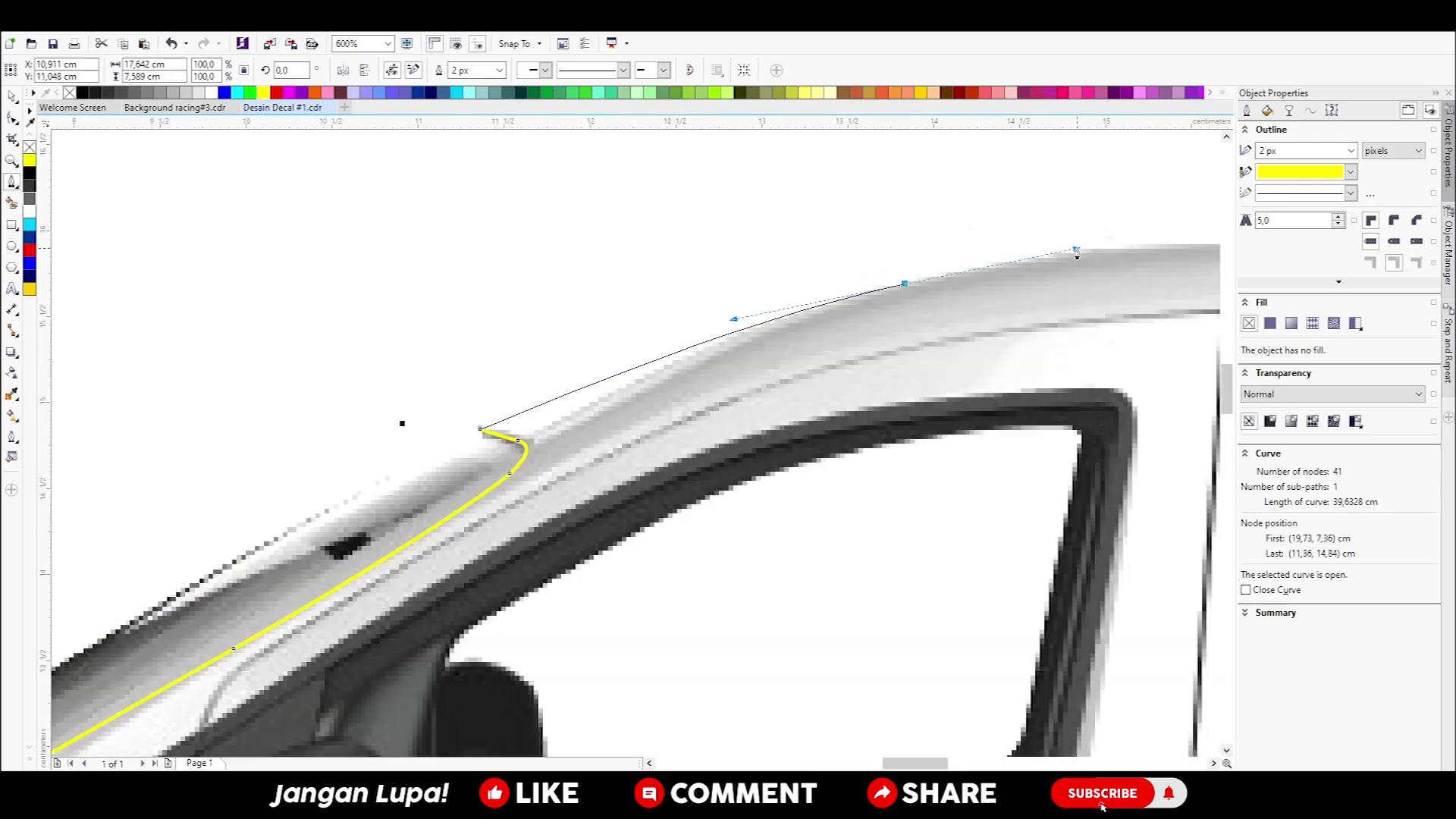
# Continue the body outline along the roof to the van's upper rear corner
pyautogui.scroll(-2, 673, 260)
pyautogui.scroll(2, 179, 276)
pyautogui.click(179, 276)
pyautogui.moveTo(609, 291); pyautogui.dragTo(649, 294)
pyautogui.click(773, 298)
pyautogui.click(1129, 326)
pyautogui.scroll(2, 1137, 388)
pyautogui.moveTo(1169, 354); pyautogui.dragTo(1192, 399)
# Trace the body outline down the van's rear edge alongside the tail light
pyautogui.scroll(-2, 1012, 539)
pyautogui.click(926, 611)
pyautogui.click(931, 546)
pyautogui.scroll(3, 933, 424)
pyautogui.click(924, 226)
pyautogui.scroll(-3, 940, 322)
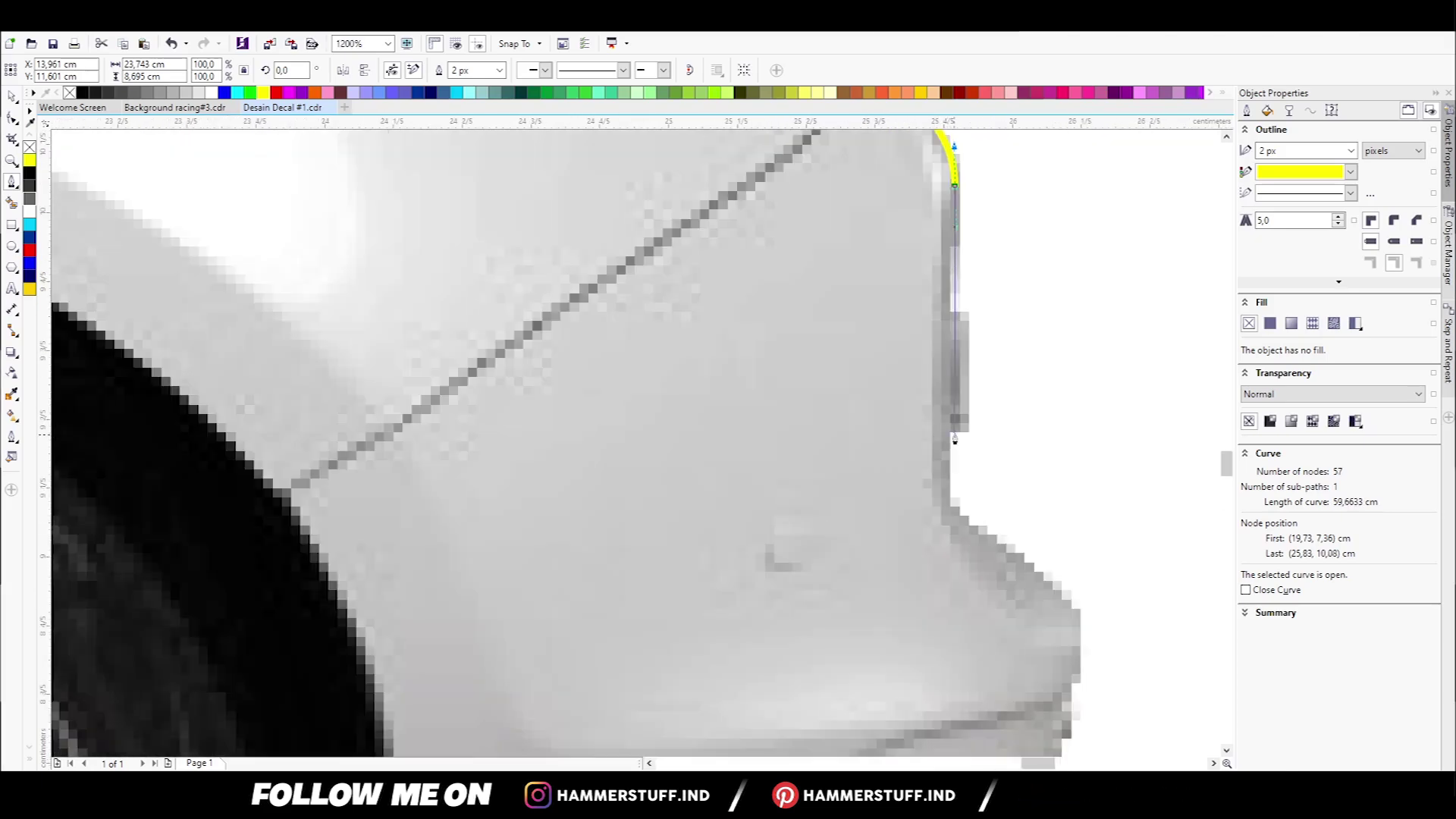
# Follow the contour of the rear bumper with the body outline down to just above the red reflector
pyautogui.click(920, 283)
pyautogui.click(919, 349)
pyautogui.scroll(-3, 1051, 456)
pyautogui.click(1037, 417)
pyautogui.click(1033, 462)
pyautogui.click(1024, 506)
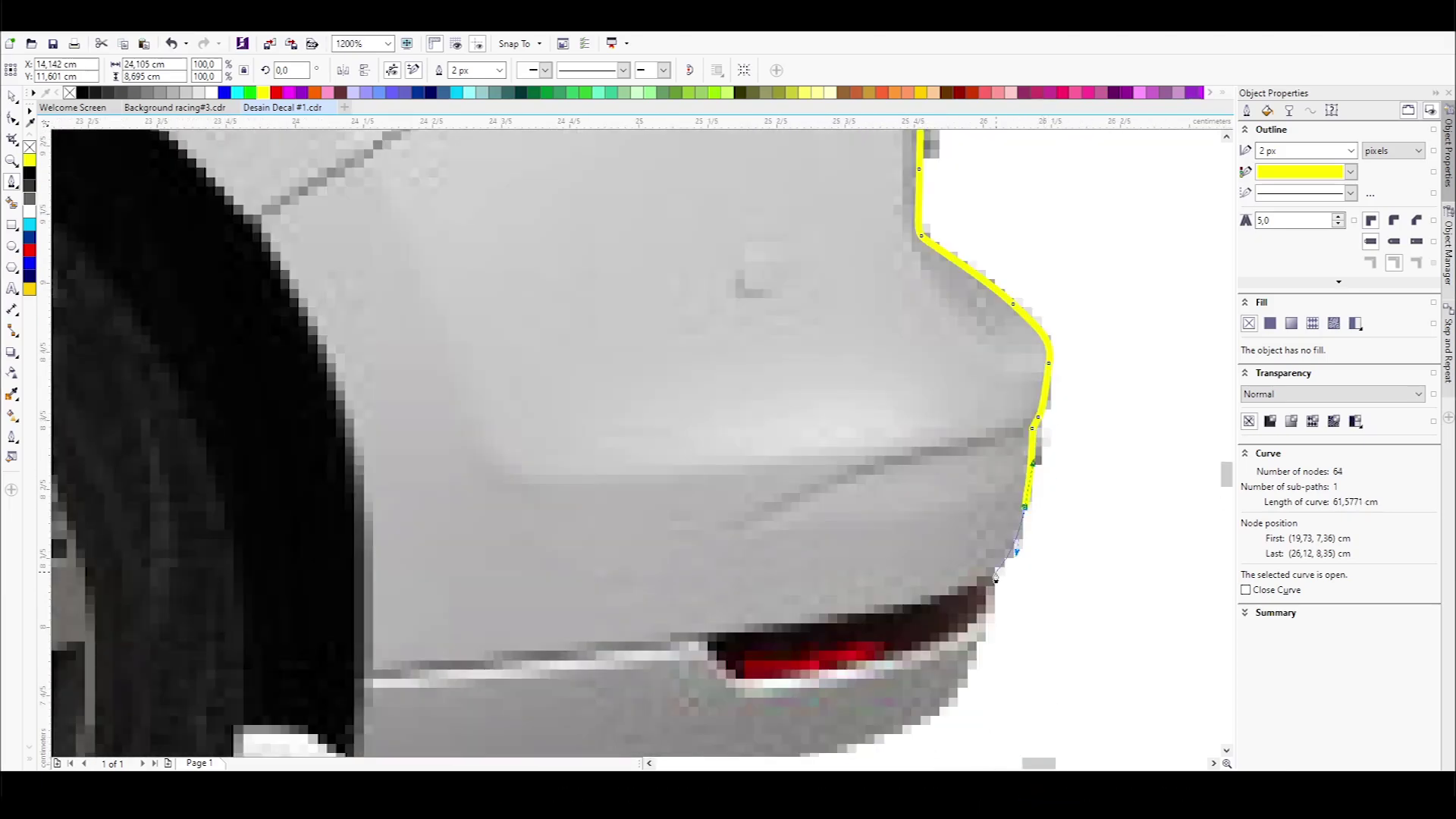
# Trace the rear bumper's underside and the rear wheel arch, and close the body outline at the sill
pyautogui.scroll(-3, 932, 725)
pyautogui.click(880, 610)
pyautogui.click(978, 577)
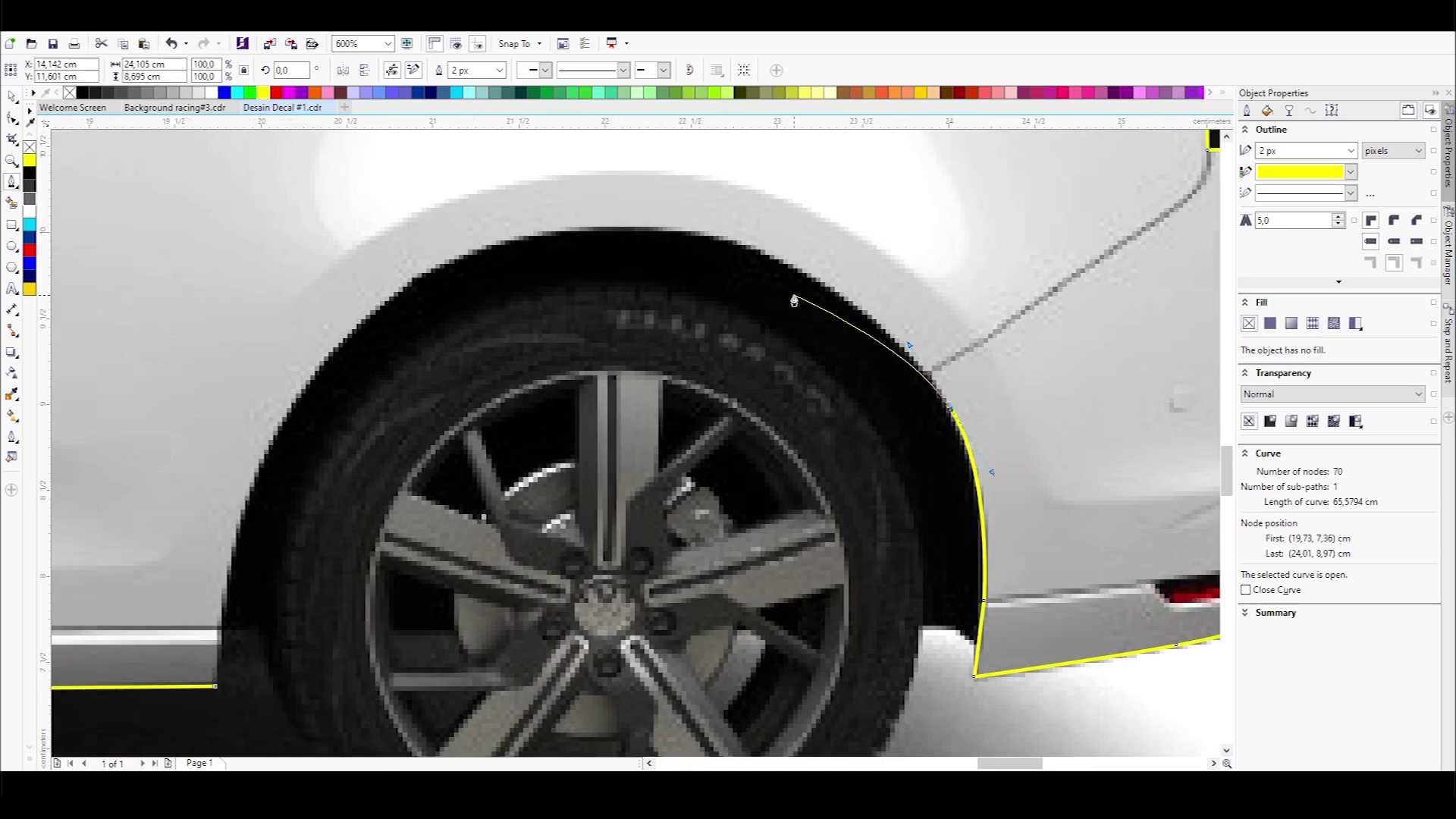
pyautogui.scroll(2, 796, 299)
pyautogui.moveTo(801, 301); pyautogui.dragTo(633, 307)
pyautogui.click(445, 486)
pyautogui.press('space')
# Trace the red reflector in the rear bumper and cut its shape out of the body outline
pyautogui.scroll(-5, 737, 416)
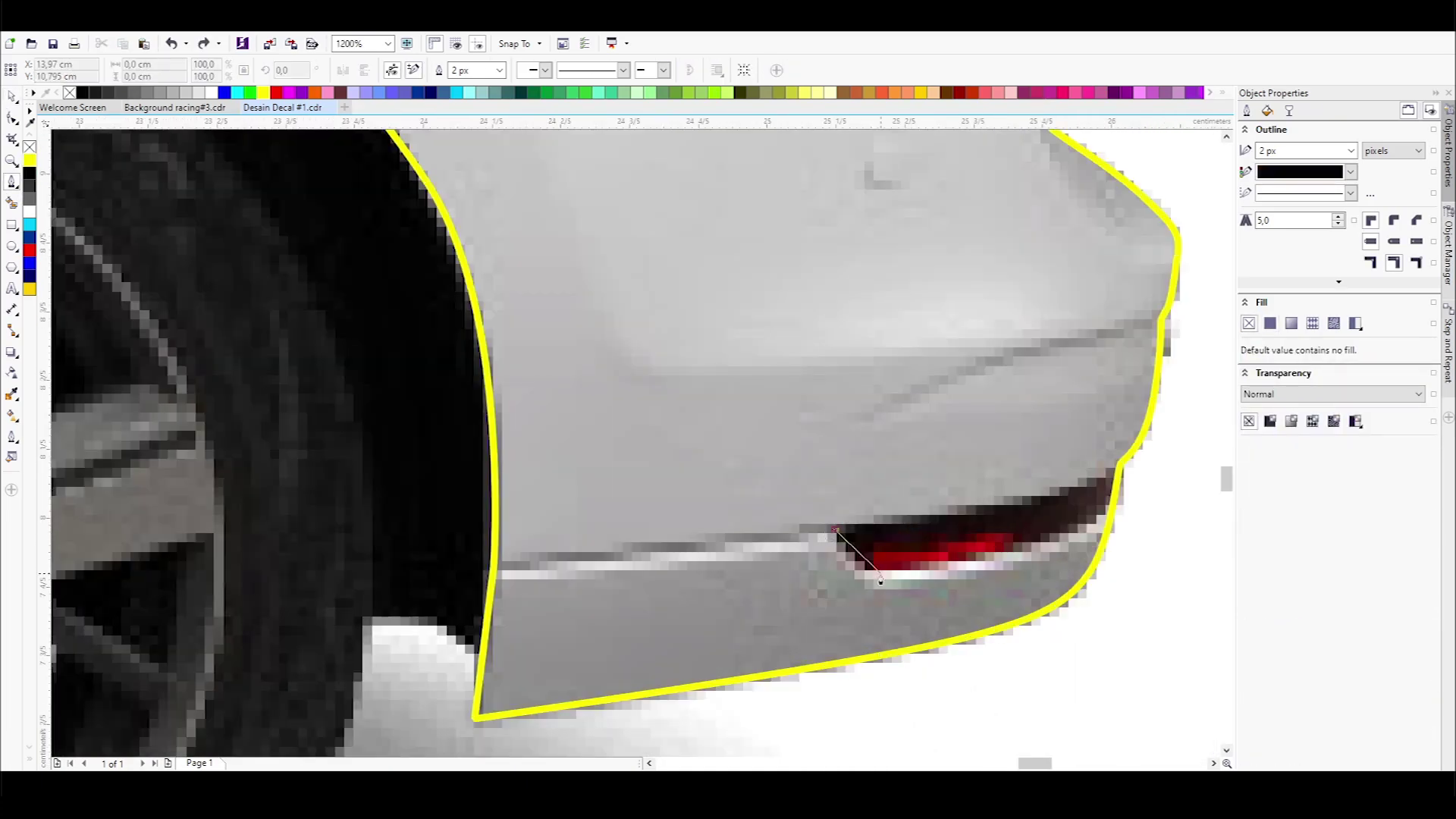
pyautogui.moveTo(1089, 526); pyautogui.dragTo(1150, 499)
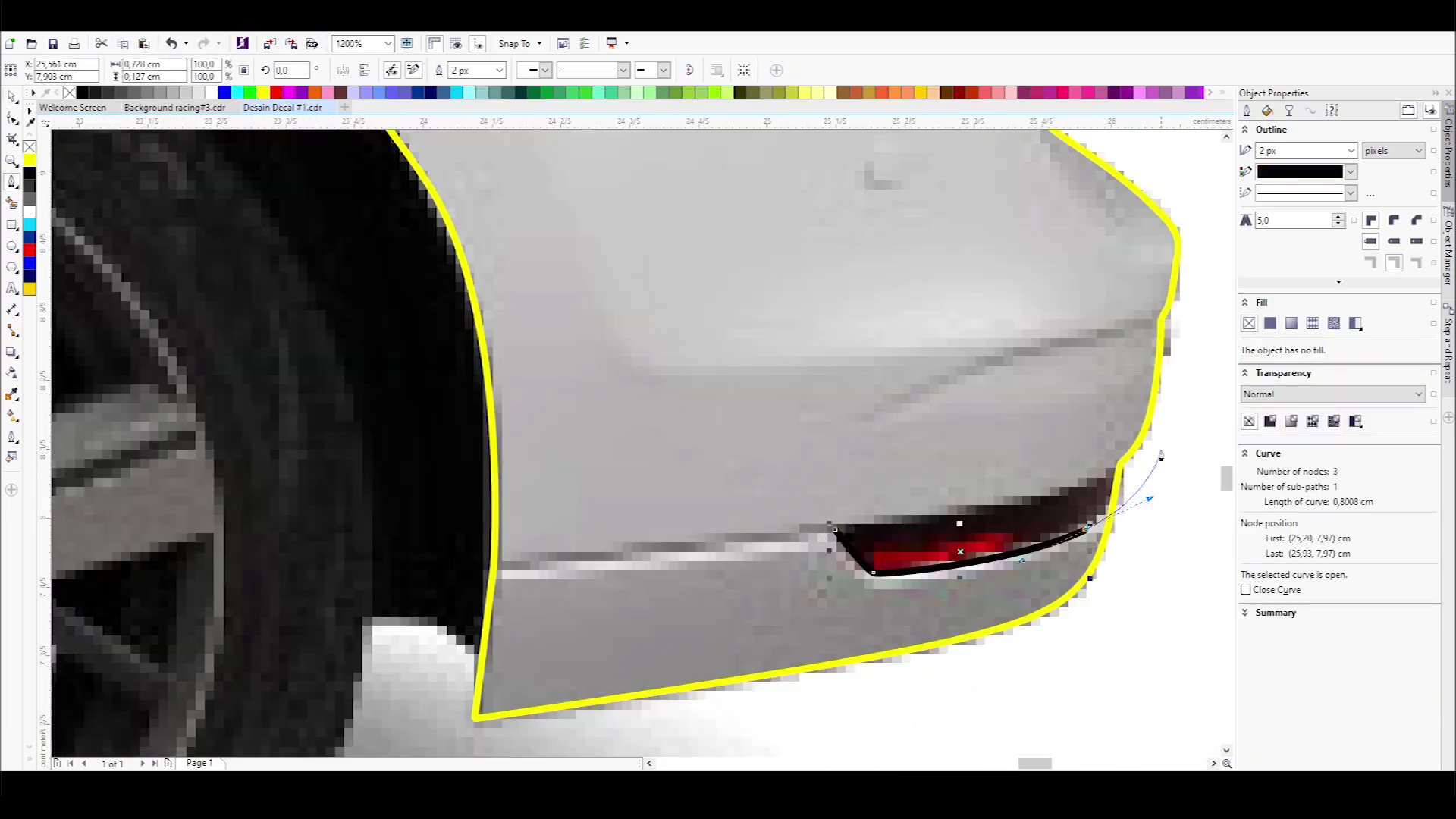
pyautogui.press('space')
pyautogui.click(1115, 464)
pyautogui.scroll(-4, 1069, 530)
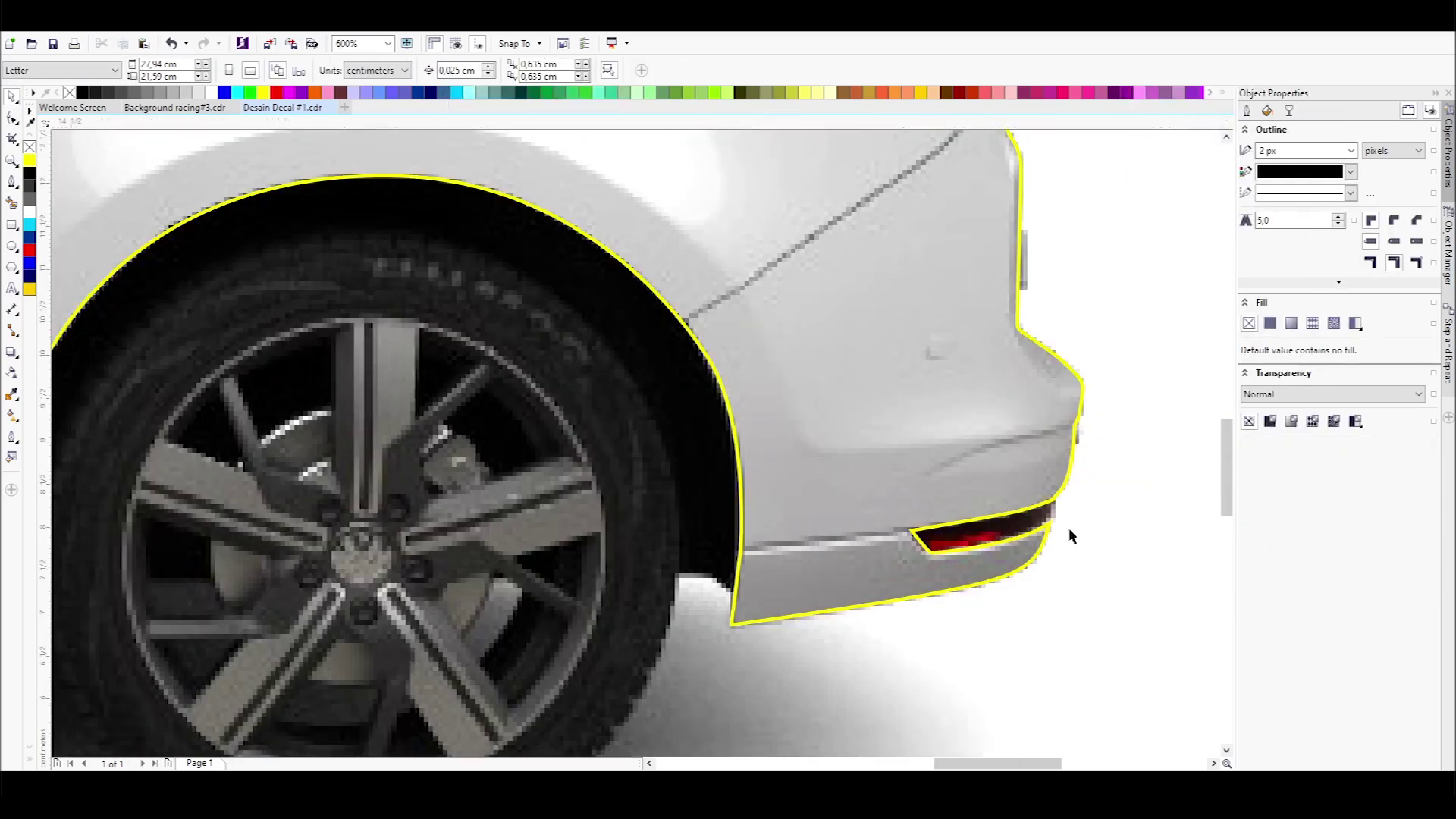
# Start a yellow outline at the side window's front corner and trace it along the window's lower edge
pyautogui.hscroll(-5, 910, 455)
pyautogui.click(12, 182)
pyautogui.scroll(3, 455, 500)
pyautogui.click(409, 520)
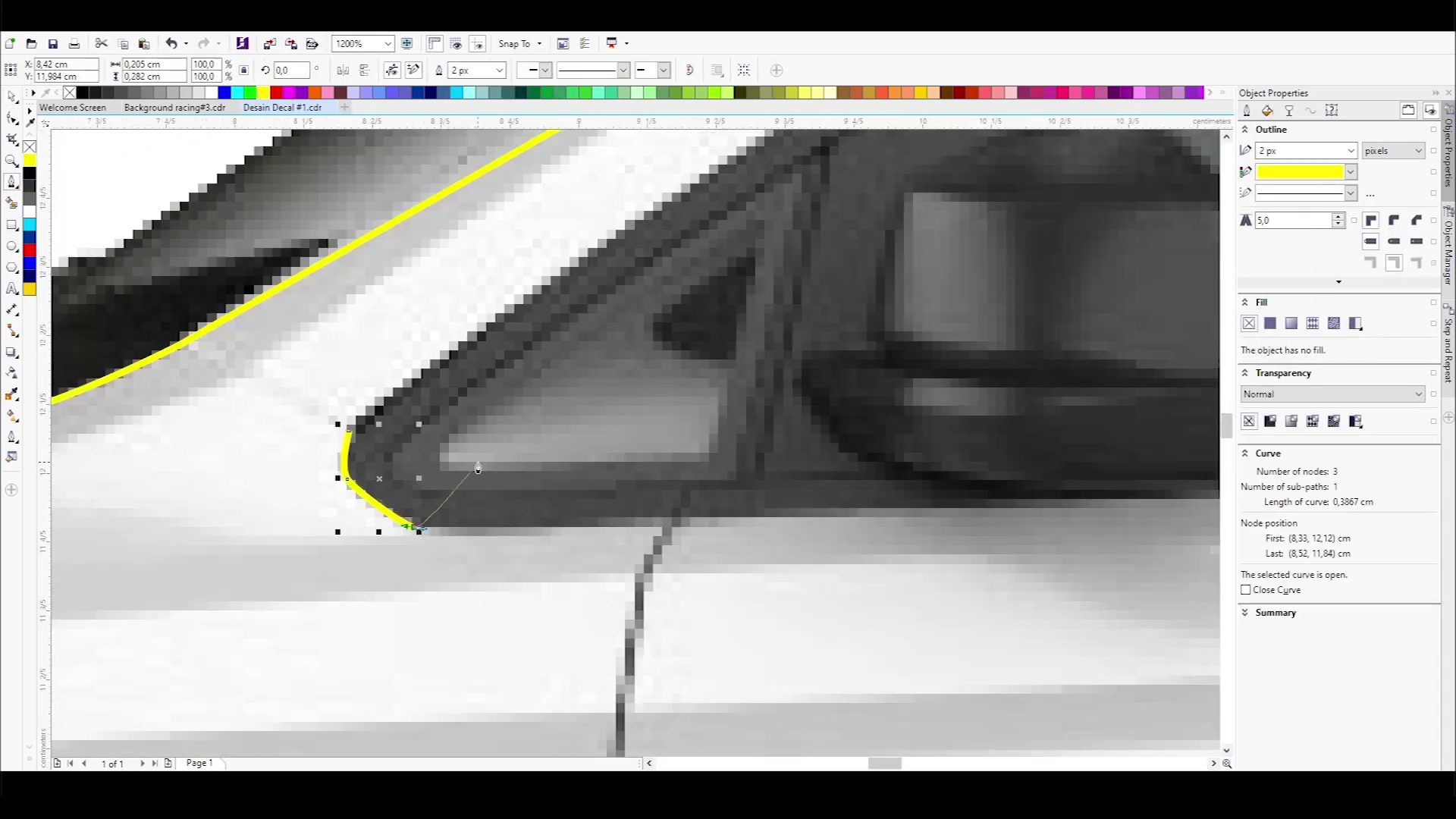
pyautogui.scroll(-2, 493, 516)
pyautogui.click(576, 517)
pyautogui.scroll(2, 759, 508)
pyautogui.moveTo(903, 491); pyautogui.dragTo(922, 485)
# Trace the side window's rear and upper edges and close the window outline
pyautogui.scroll(-3, 954, 468)
pyautogui.scroll(3, 956, 314)
pyautogui.click(948, 326)
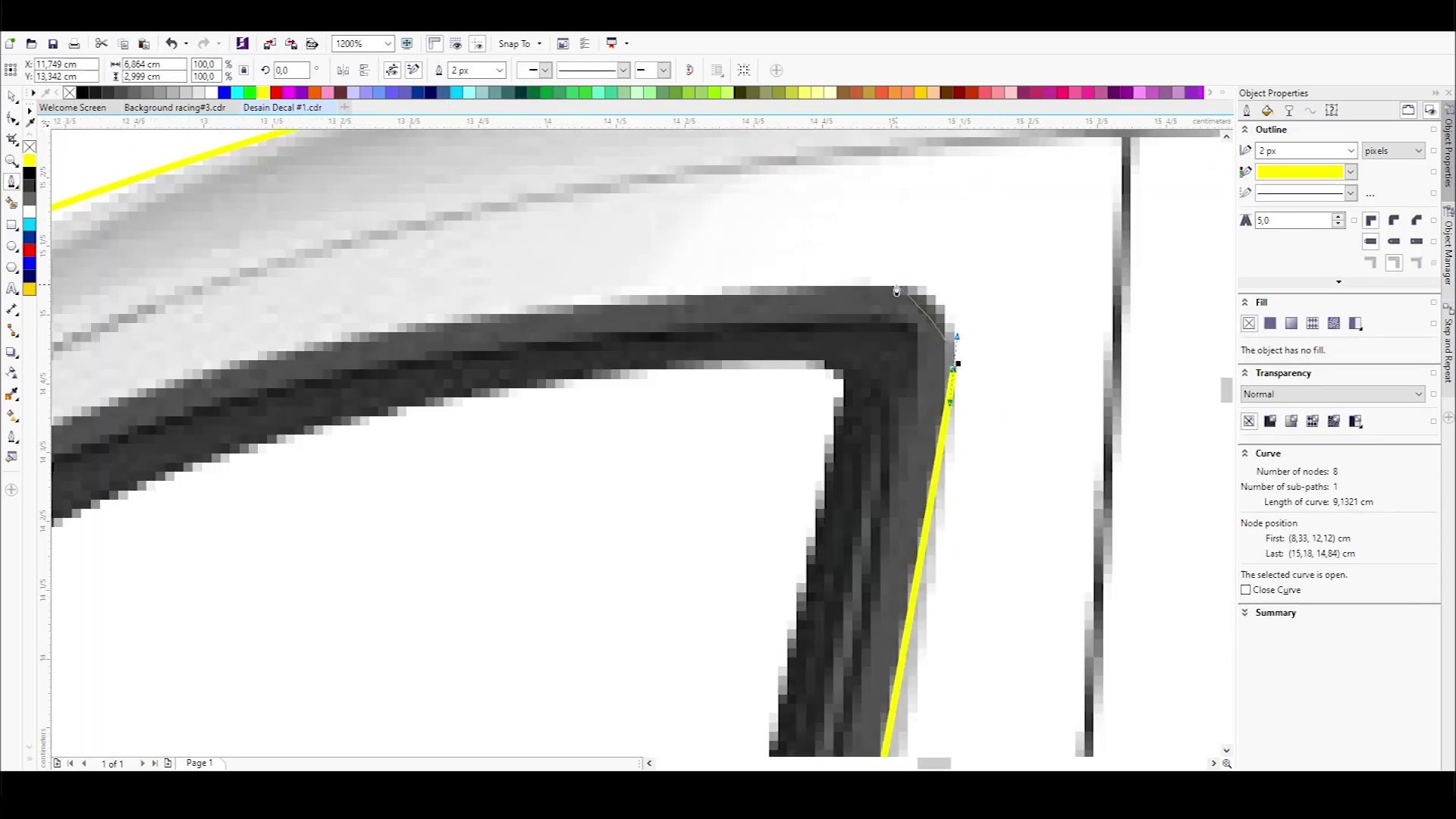
pyautogui.scroll(-3, 948, 326)
pyautogui.click(677, 400)
pyautogui.scroll(2, 438, 521)
pyautogui.click(507, 474)
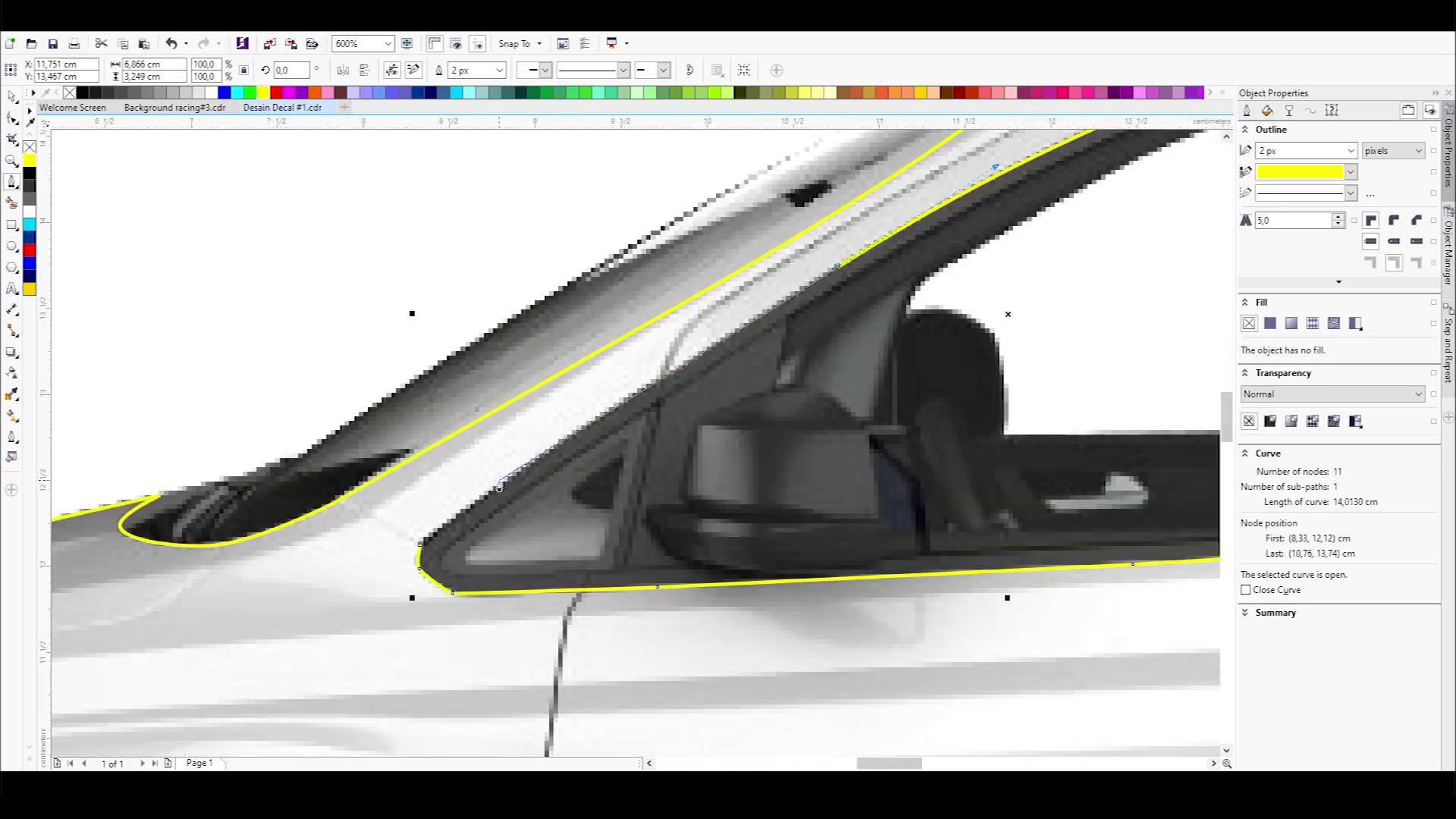
pyautogui.scroll(-4, 465, 516)
pyautogui.rightClick(862, 390)
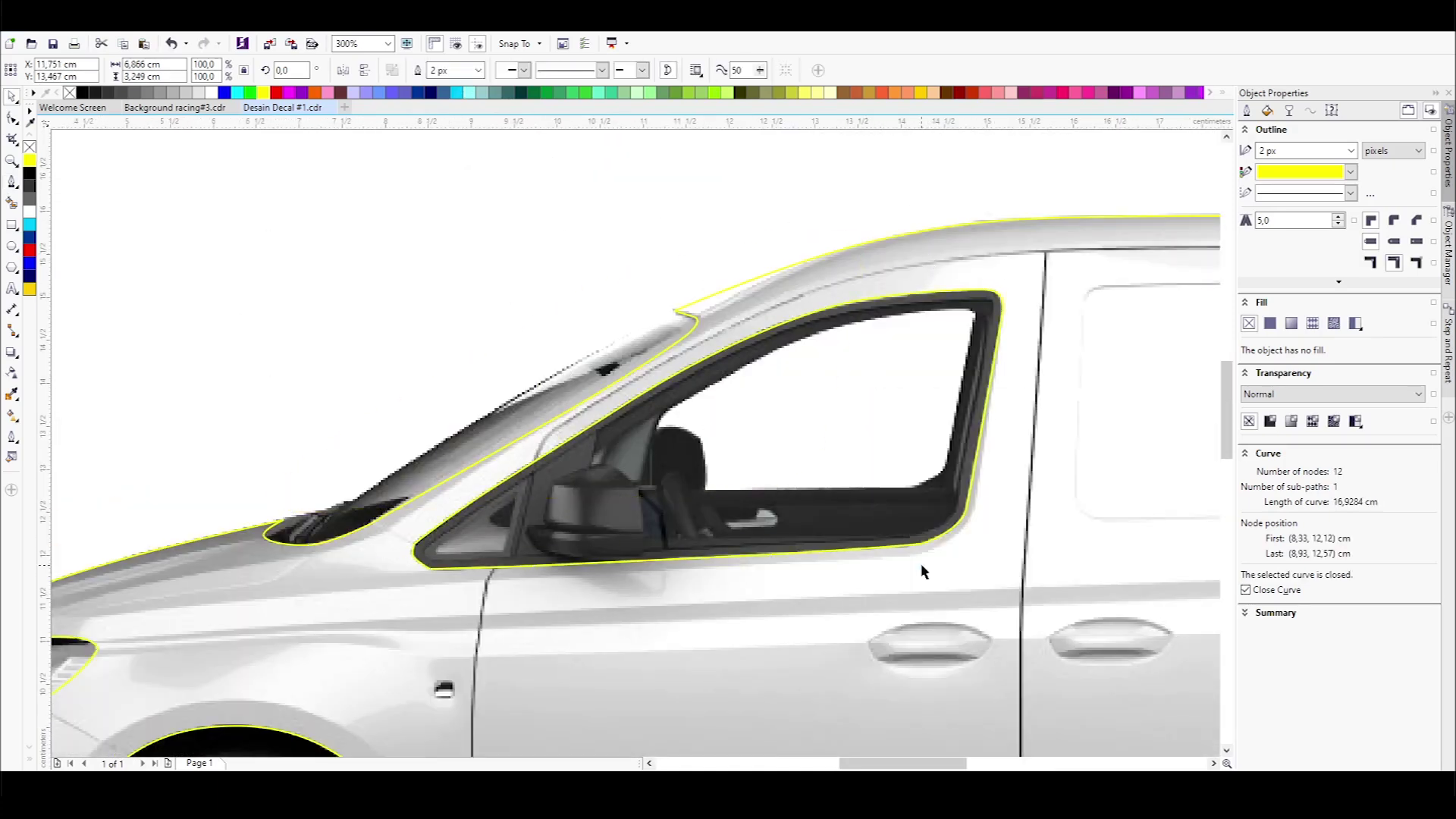
# Trace a closed outline around the dark sliding-door rail on the rear side panel
pyautogui.click(887, 401)
pyautogui.hotkey('ctrl', 'z')
pyautogui.scroll(5, 1107, 455)
pyautogui.click(1107, 455)
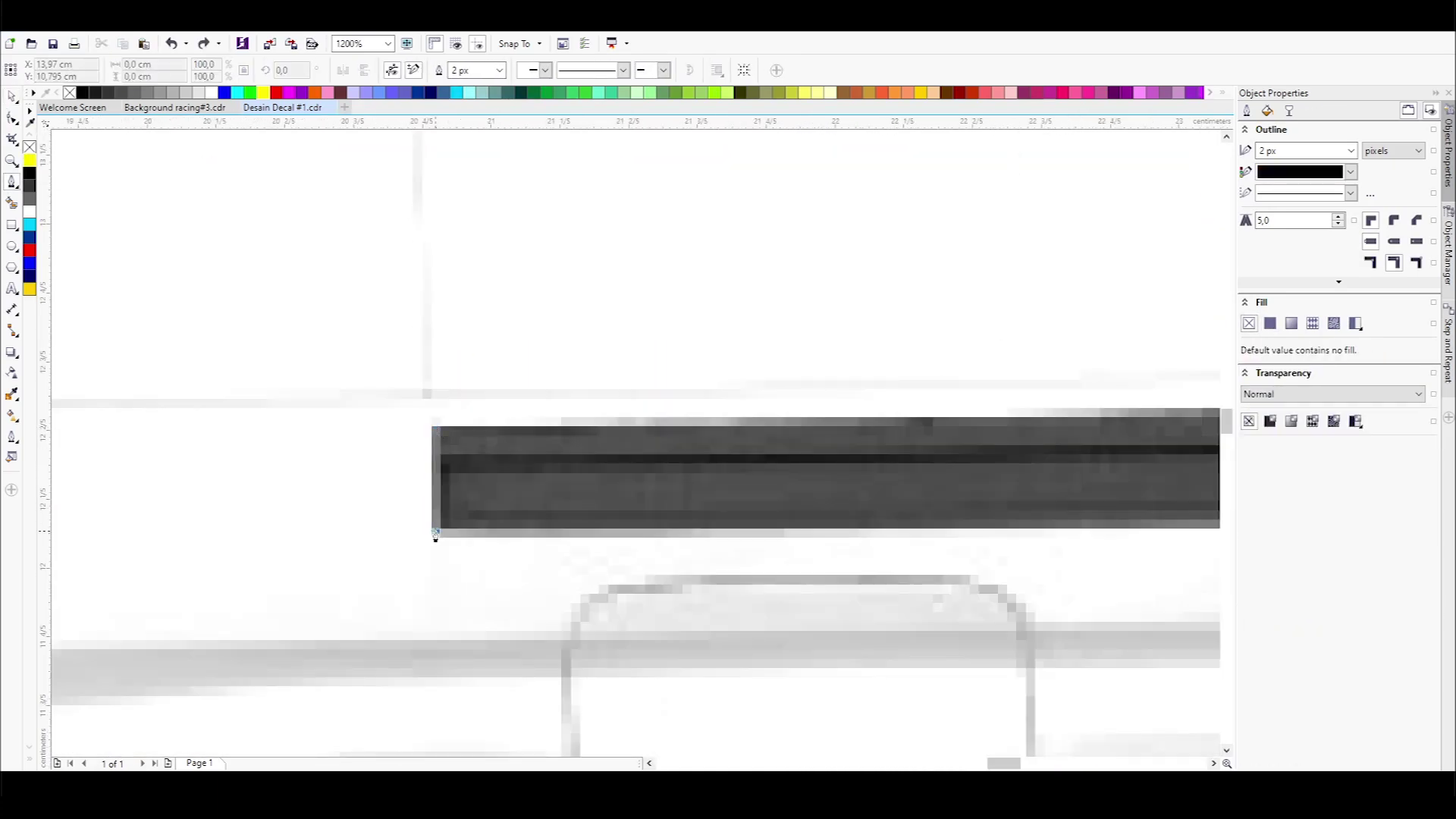
pyautogui.scroll(-3, 780, 364)
pyautogui.click(822, 455)
pyautogui.rightClick(850, 490)
pyautogui.click(1035, 362)
# Combine the window and rail outlines with the body outline, and undo the trial yellow fill
pyautogui.scroll(-3, 1035, 362)
pyautogui.click(780, 319)
pyautogui.click(263, 92)
pyautogui.hotkey('ctrl', 'z')
pyautogui.click(263, 91)
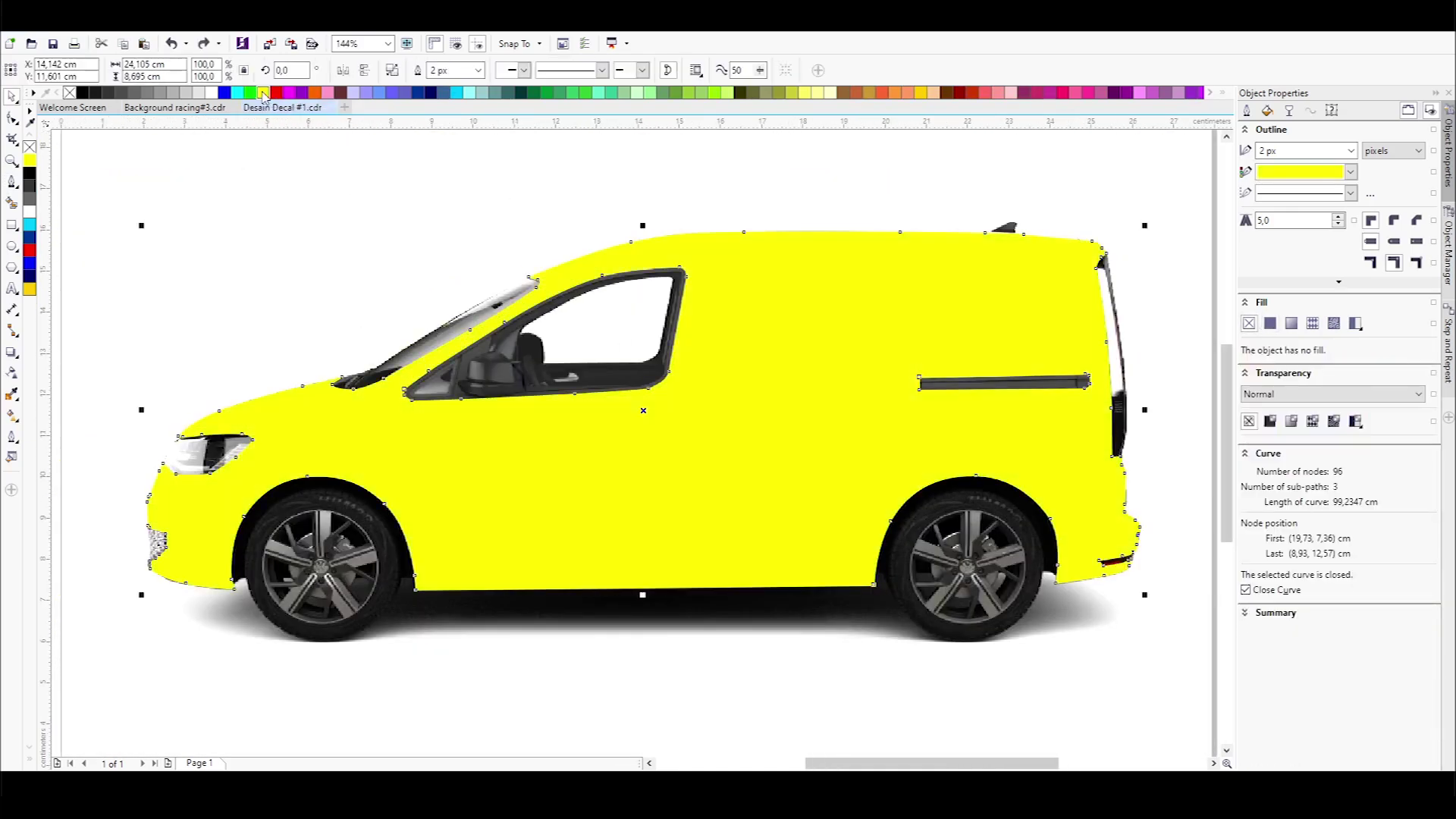
pyautogui.hotkey('ctrl', 'z')
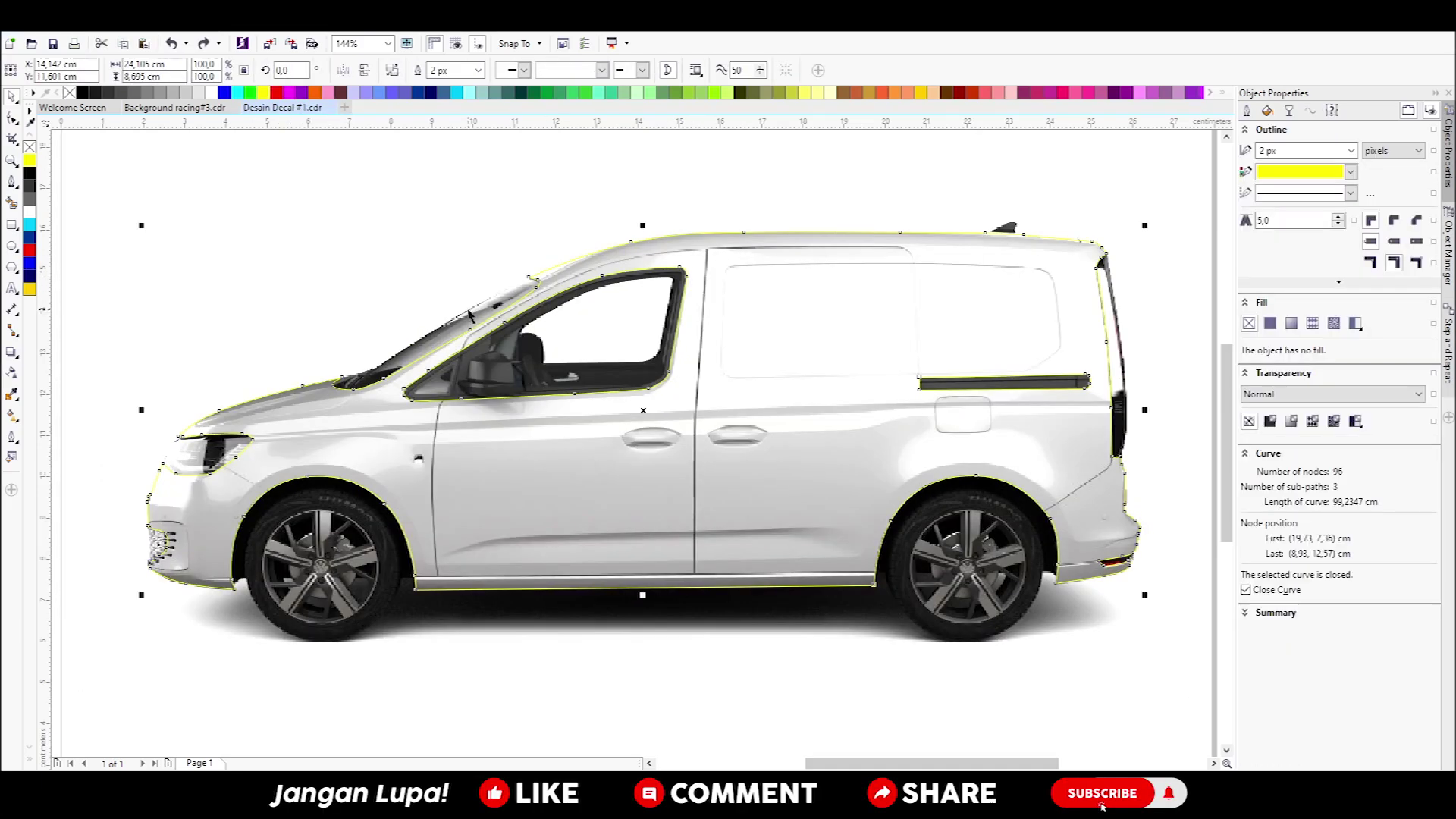
# Intersect the body outline with the van photo to create a cut-out of the bodywork
pyautogui.scroll(3, 469, 314)
pyautogui.keyDown('shift'); pyautogui.click(468, 315); pyautogui.keyUp('shift')
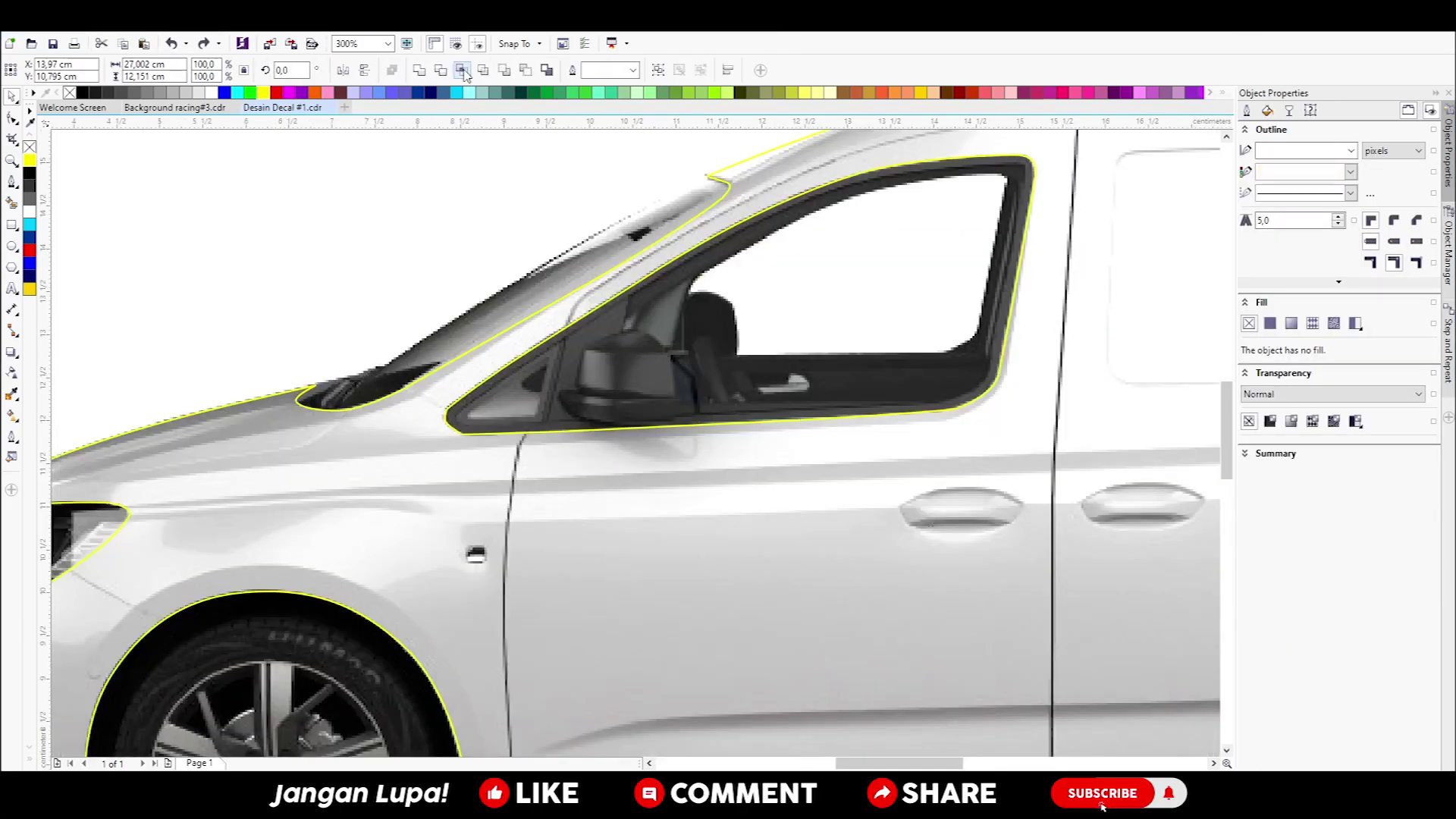
pyautogui.click(462, 70)
# Move the bodywork cut-out above the van photo and bring it to the front
pyautogui.scroll(-3, 494, 402)
pyautogui.scroll(-2, 733, 453)
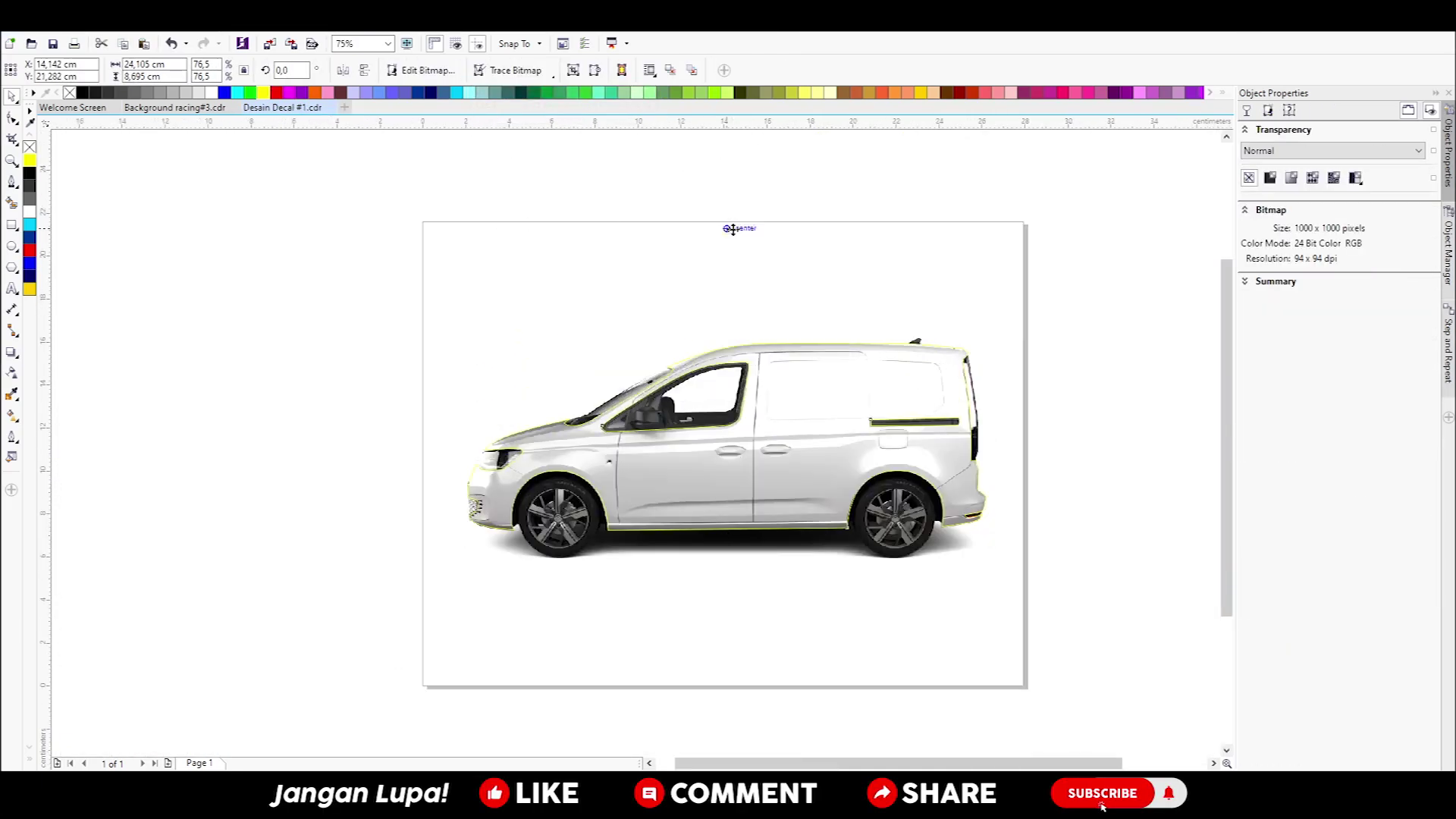
pyautogui.moveTo(740, 455); pyautogui.dragTo(743, 333)
pyautogui.click(747, 477)
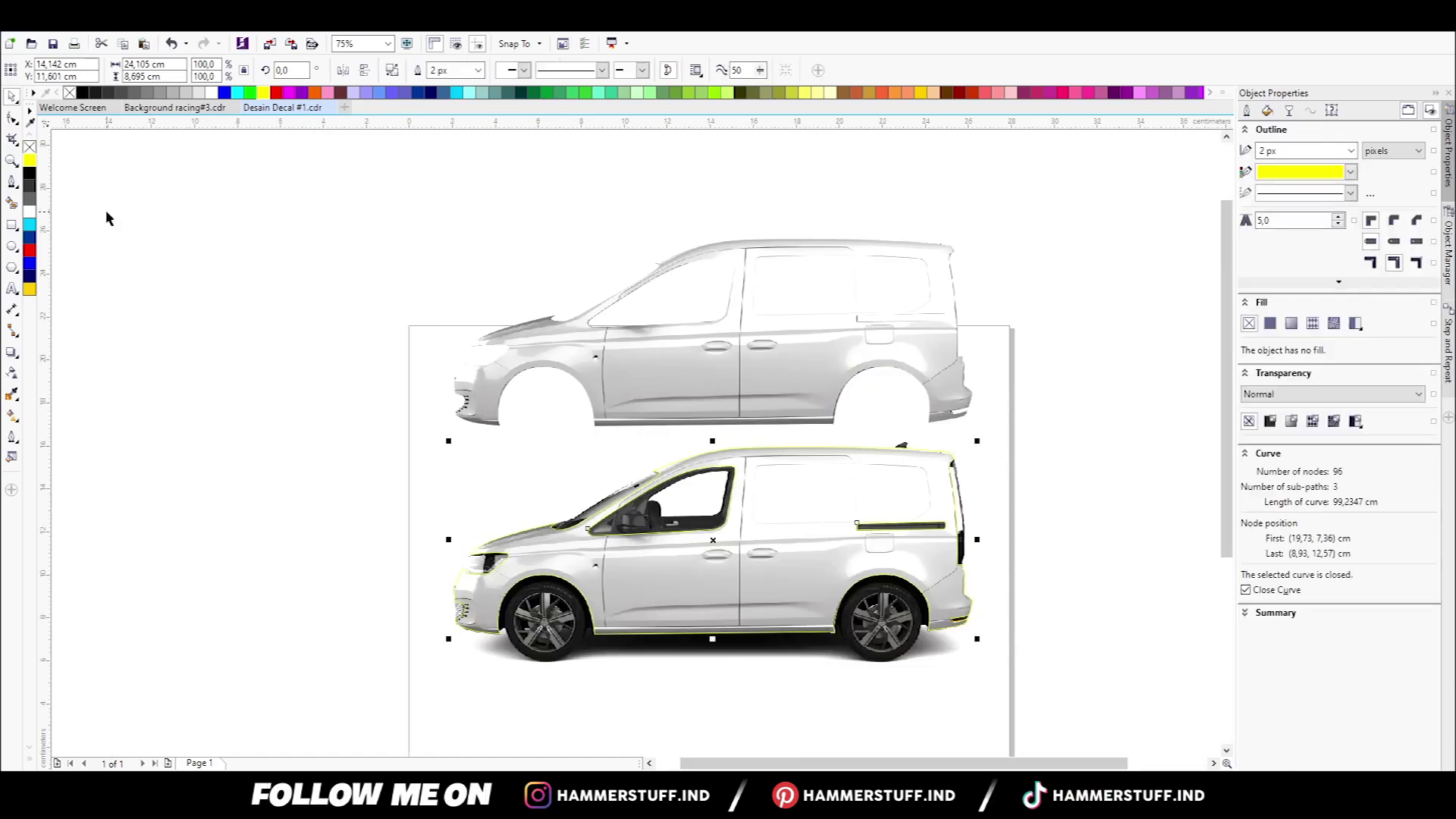
pyautogui.click(753, 345)
pyautogui.rightClick(757, 351)
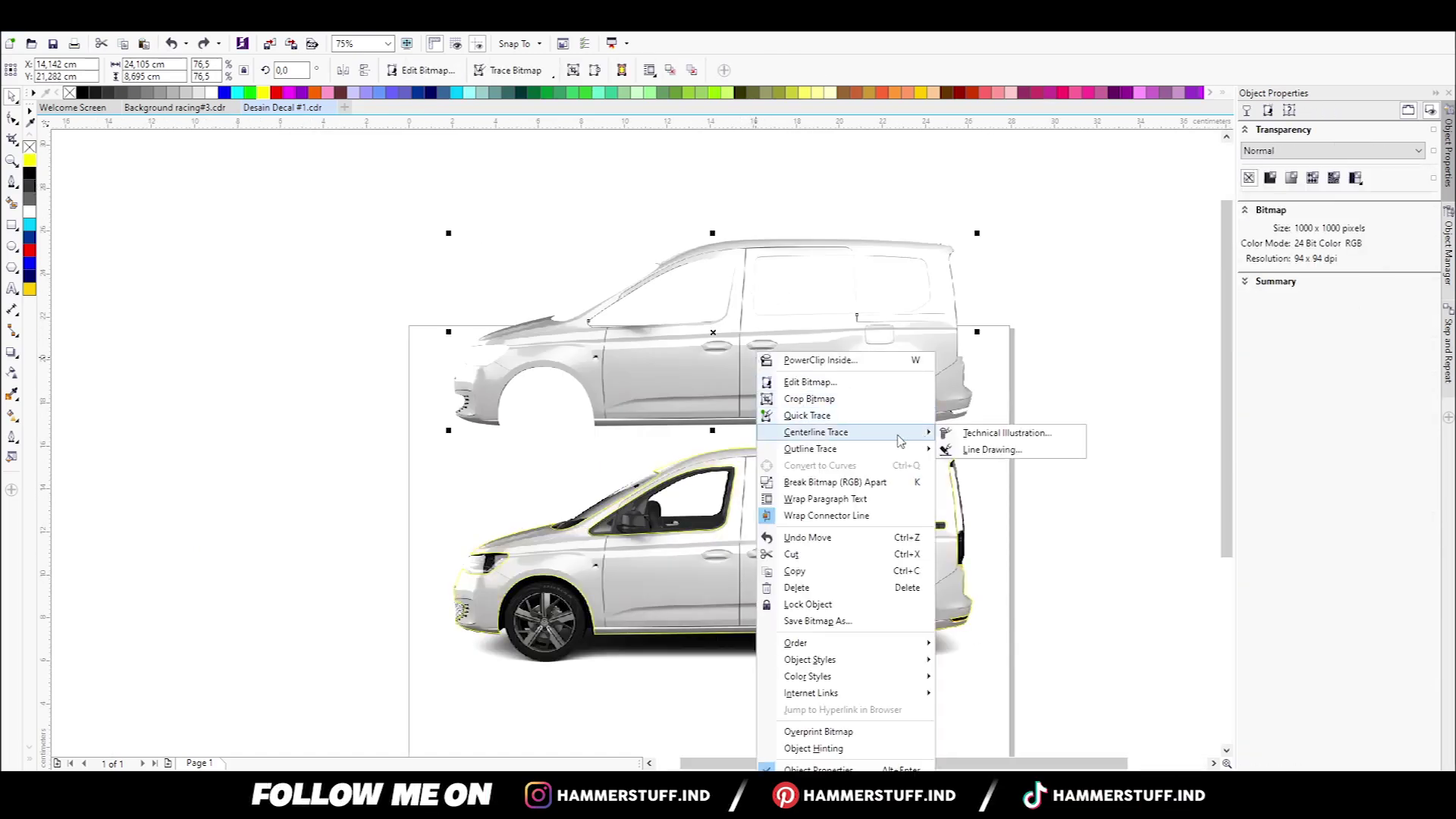
pyautogui.moveTo(898, 643)
pyautogui.click(989, 642)
# Select the cut-out together with the body outline, open the alignment options, and place the cut-out back over the van
pyautogui.keyDown('shift'); pyautogui.click(743, 564); pyautogui.keyUp('shift')
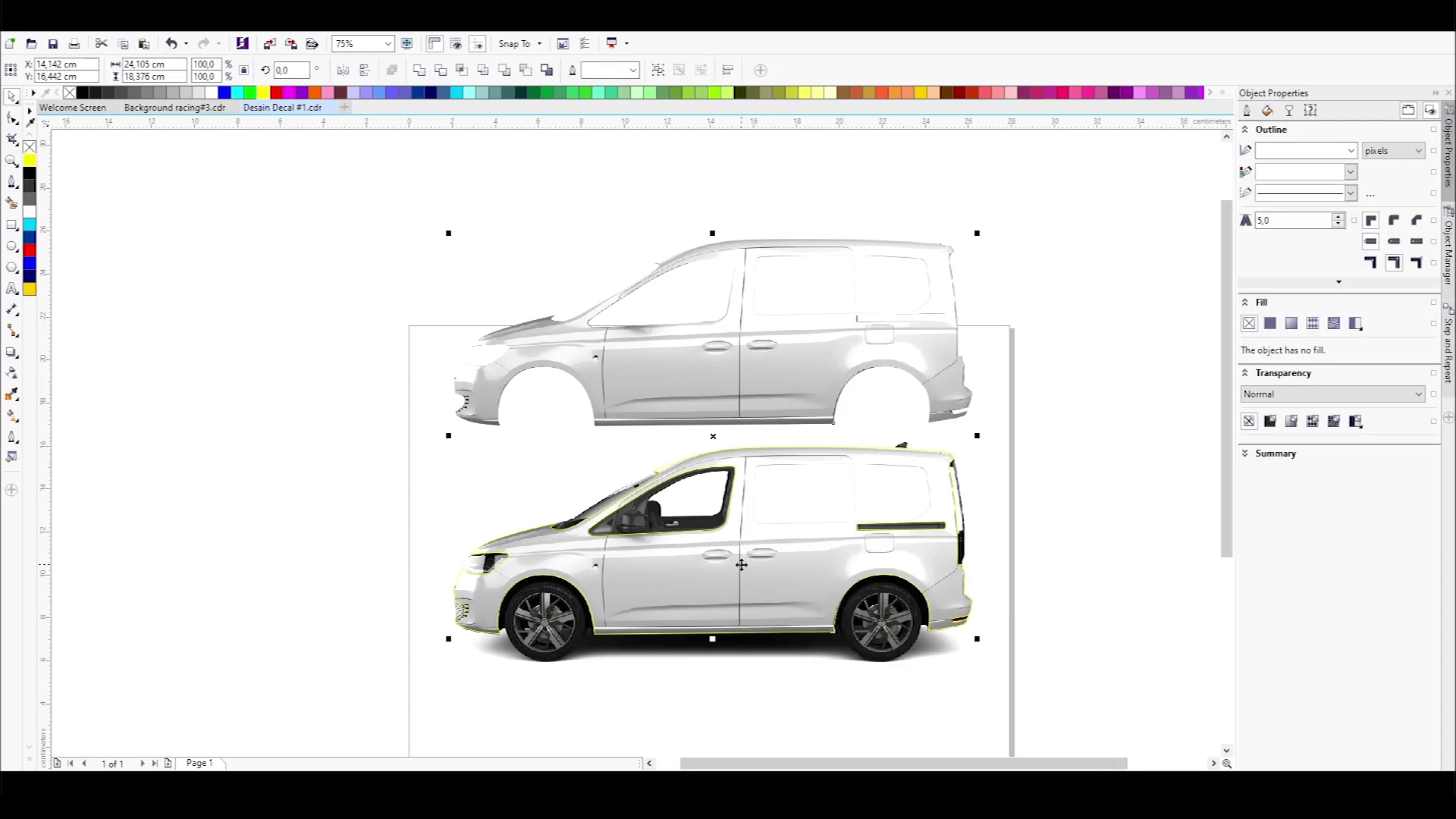
pyautogui.scroll(3, 730, 587)
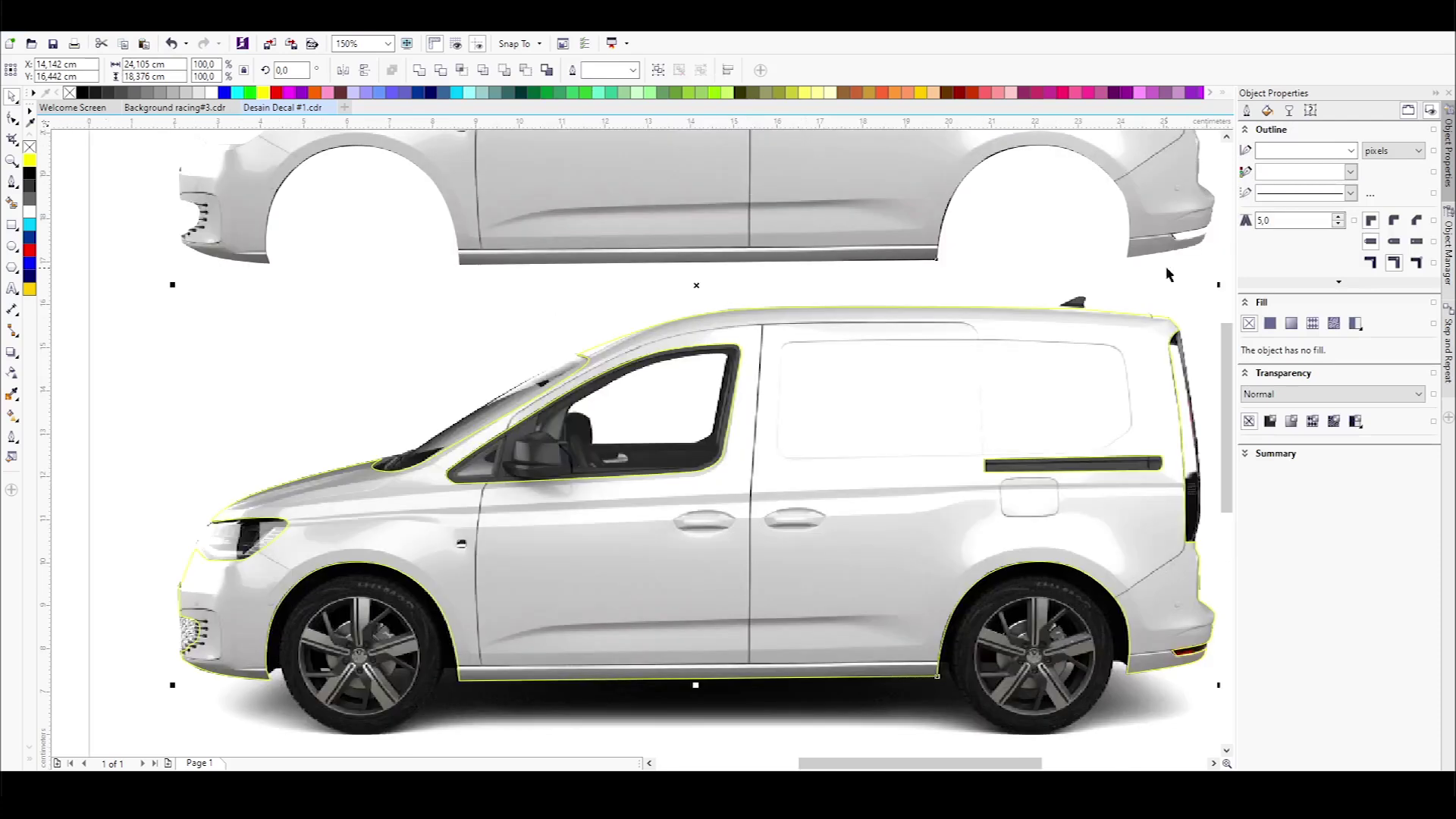
pyautogui.click(728, 70)
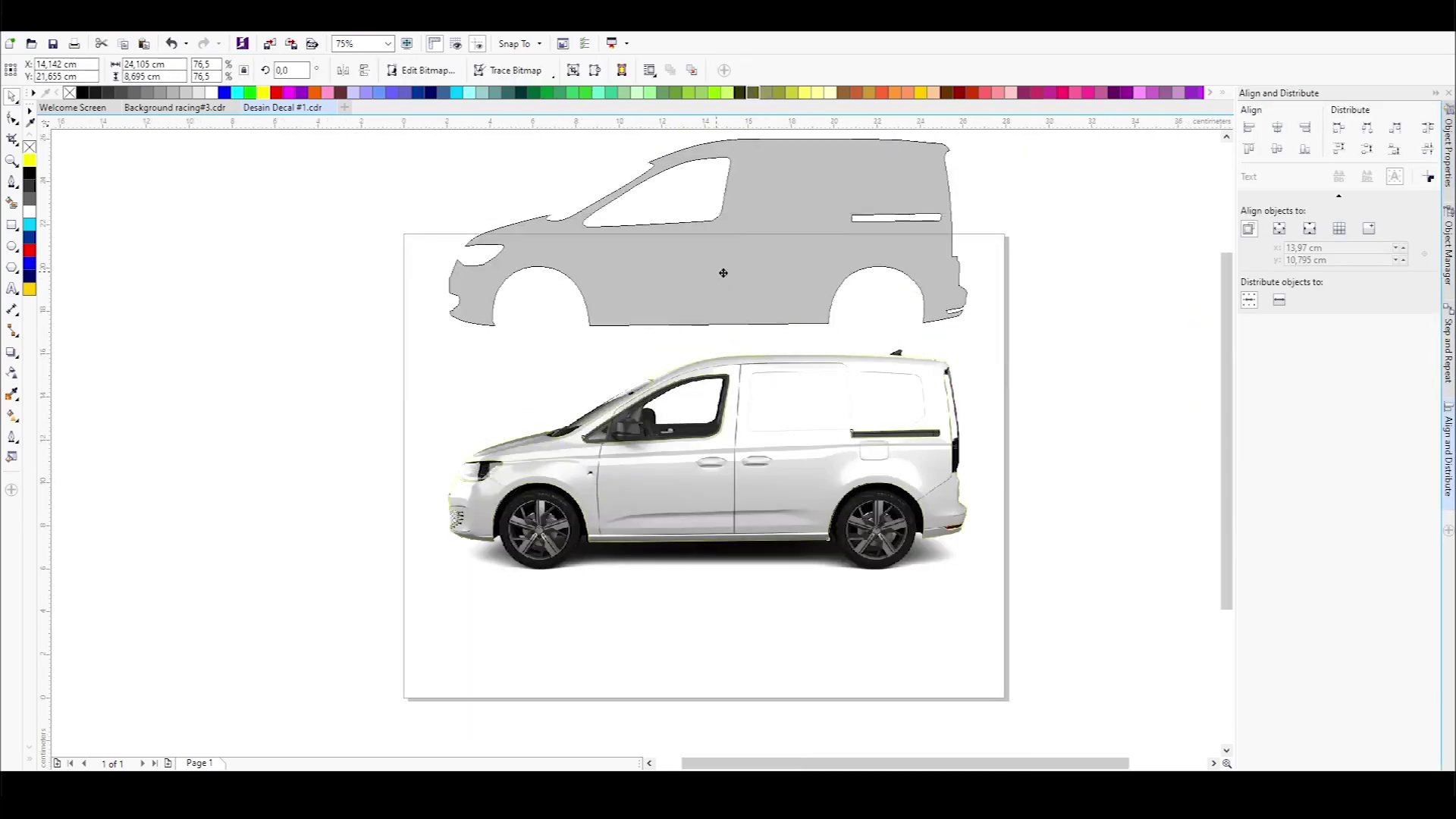
pyautogui.moveTo(723, 273); pyautogui.dragTo(724, 489)
# Fill the body outline shape with yellow and set the cut-out bitmap's merge mode to Subtract
pyautogui.click(29, 161)
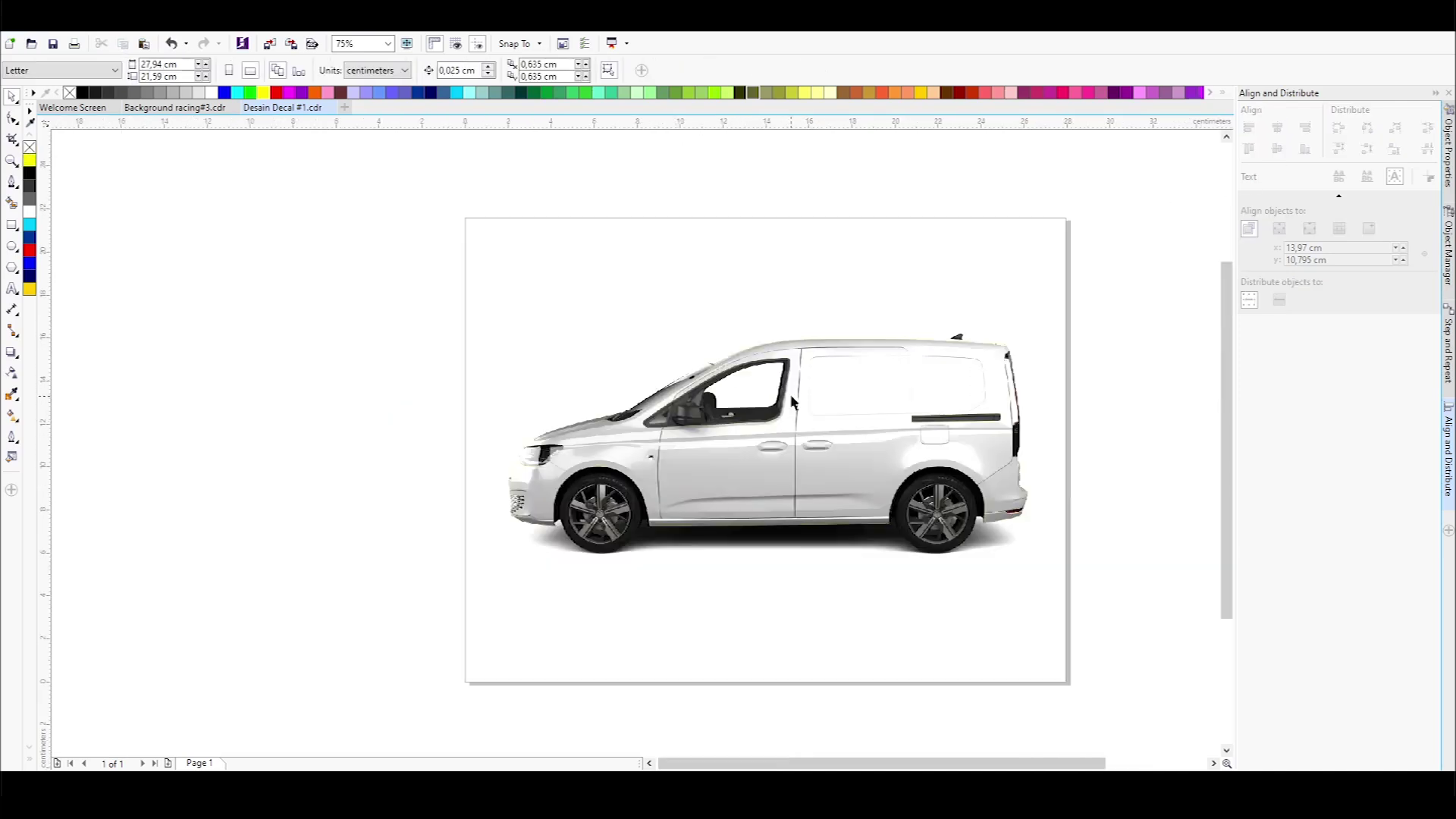
pyautogui.click(794, 406)
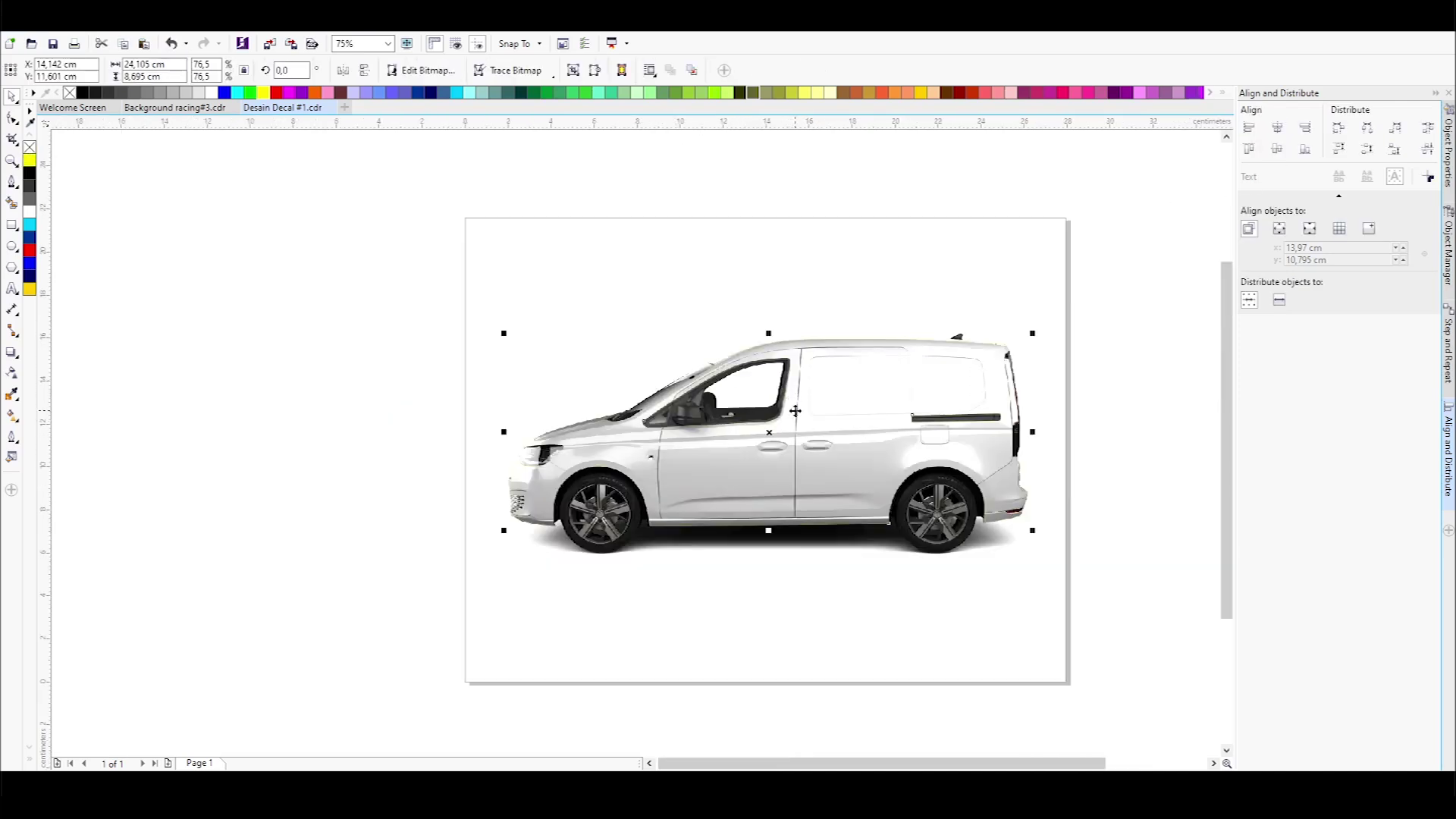
pyautogui.click(10, 374)
pyautogui.click(172, 70)
pyautogui.click(180, 125)
pyautogui.click(11, 98)
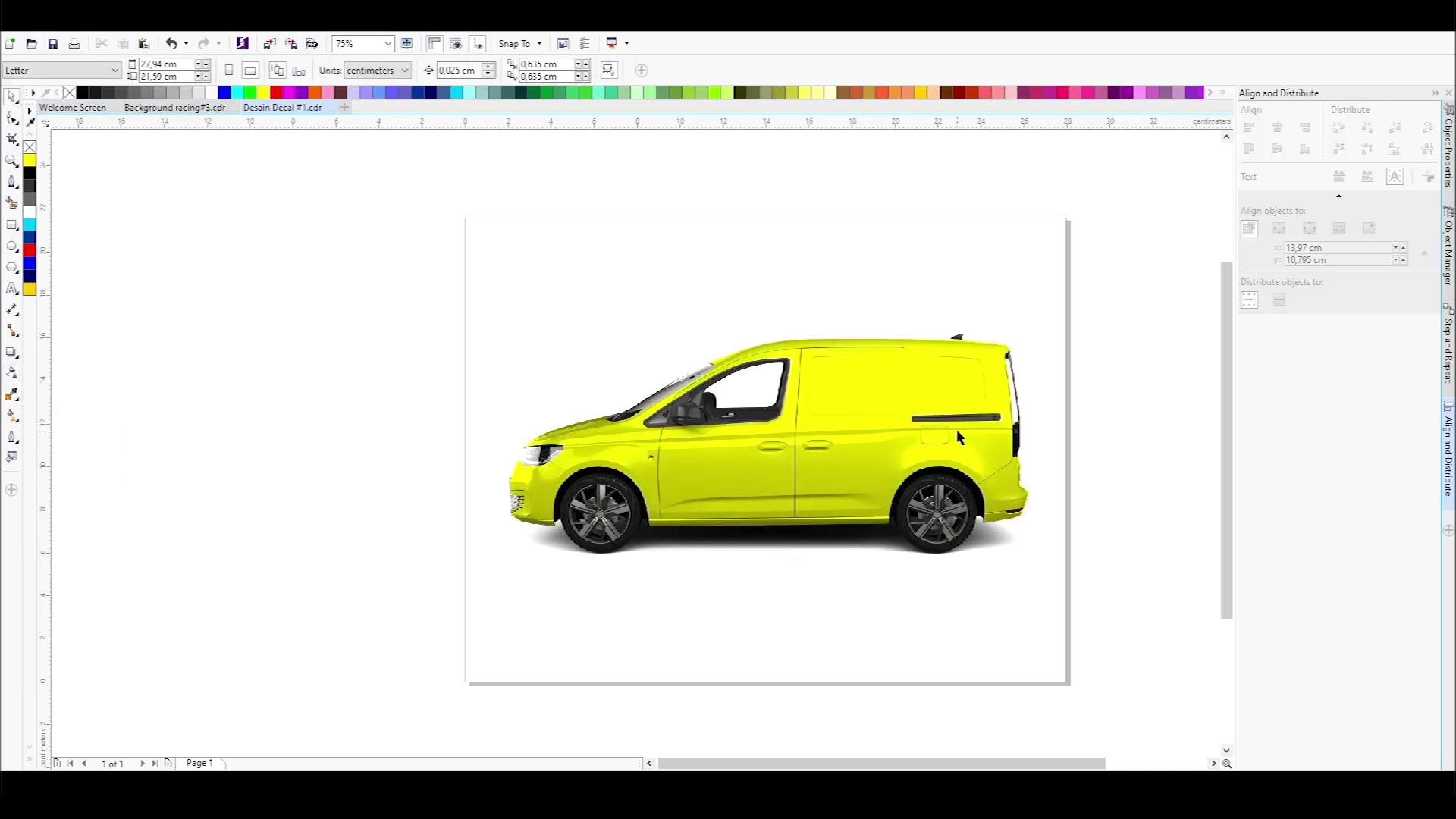
# Try moving the cut-out down off the yellow van body, and undo the move
pyautogui.scroll(2, 762, 367)
pyautogui.scroll(-2, 777, 309)
pyautogui.click(792, 421)
pyautogui.rightClick(747, 428)
pyautogui.click(832, 296)
pyautogui.rightClick(764, 262)
pyautogui.click(803, 350)
pyautogui.moveTo(737, 442); pyautogui.dragTo(741, 599)
pyautogui.moveTo(777, 494); pyautogui.dragTo(780, 487)
pyautogui.hotkey('ctrl', 'z')
# Try the Screen merge mode on the bodywork cut-out, and undo it
pyautogui.hotkey('shift', 'F2')
pyautogui.click(11, 372)
pyautogui.click(173, 70)
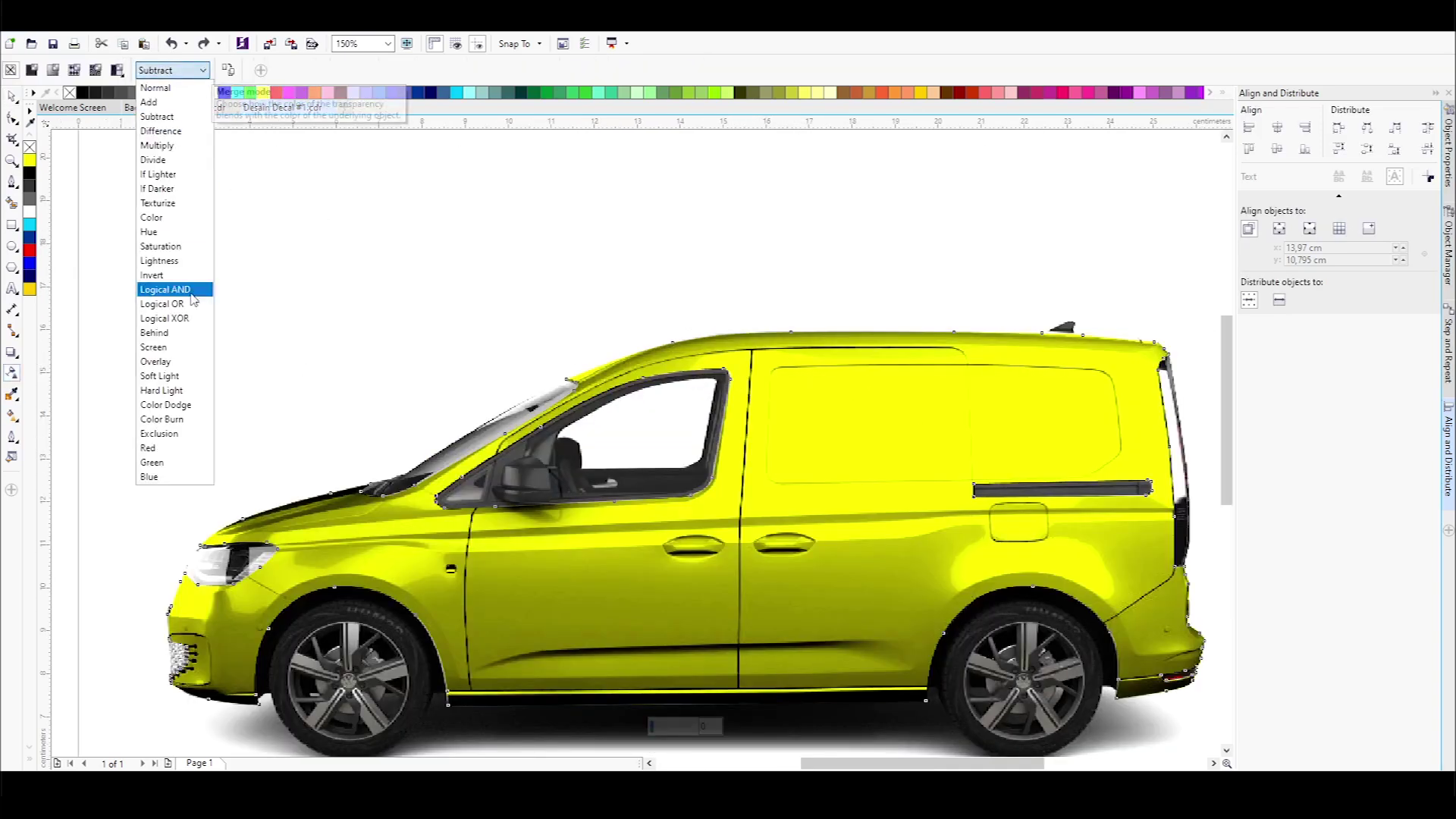
pyautogui.click(177, 348)
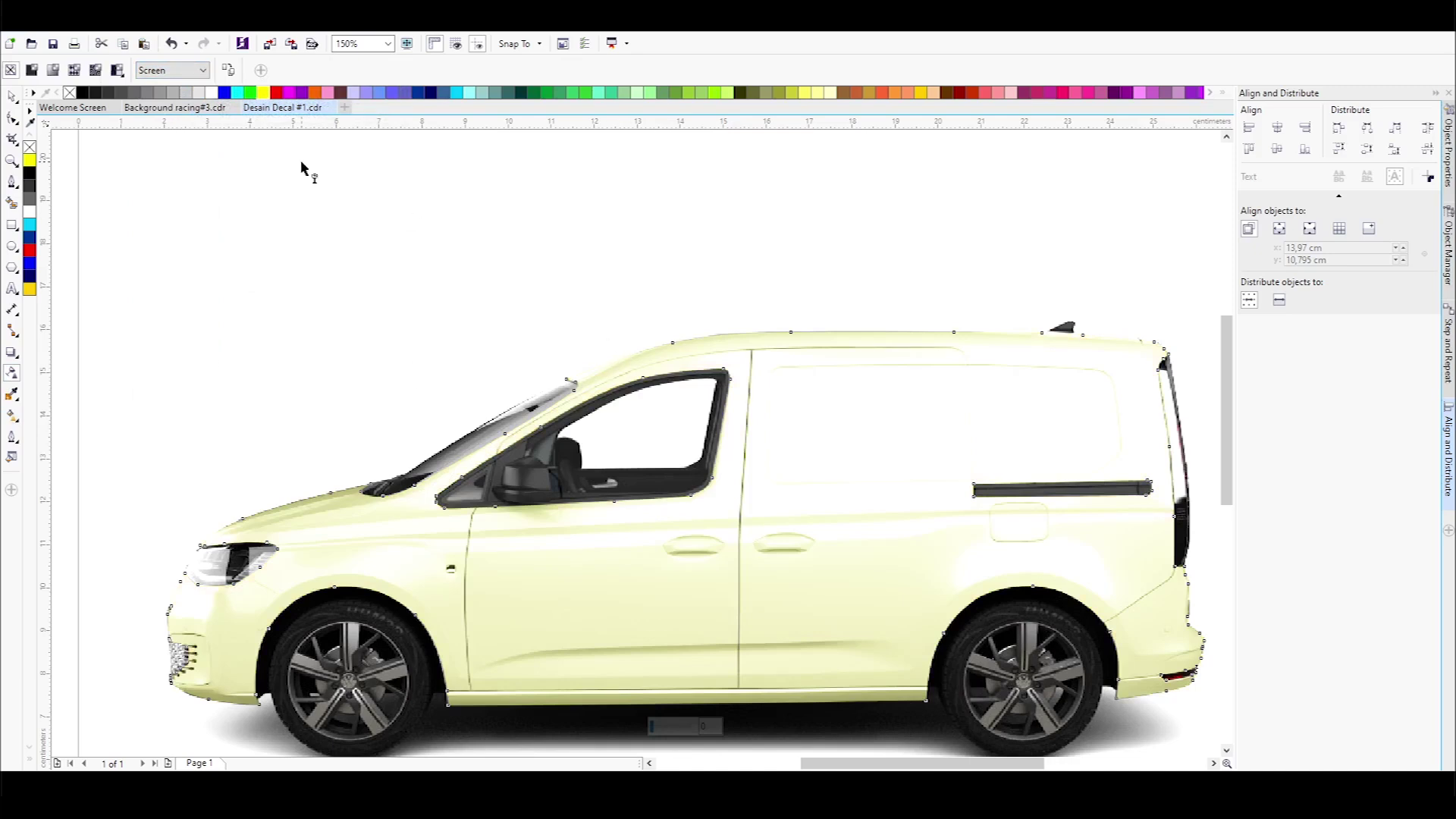
pyautogui.click(172, 44)
# Set the bodywork cut-out's merge mode to Overlay
pyautogui.click(203, 70)
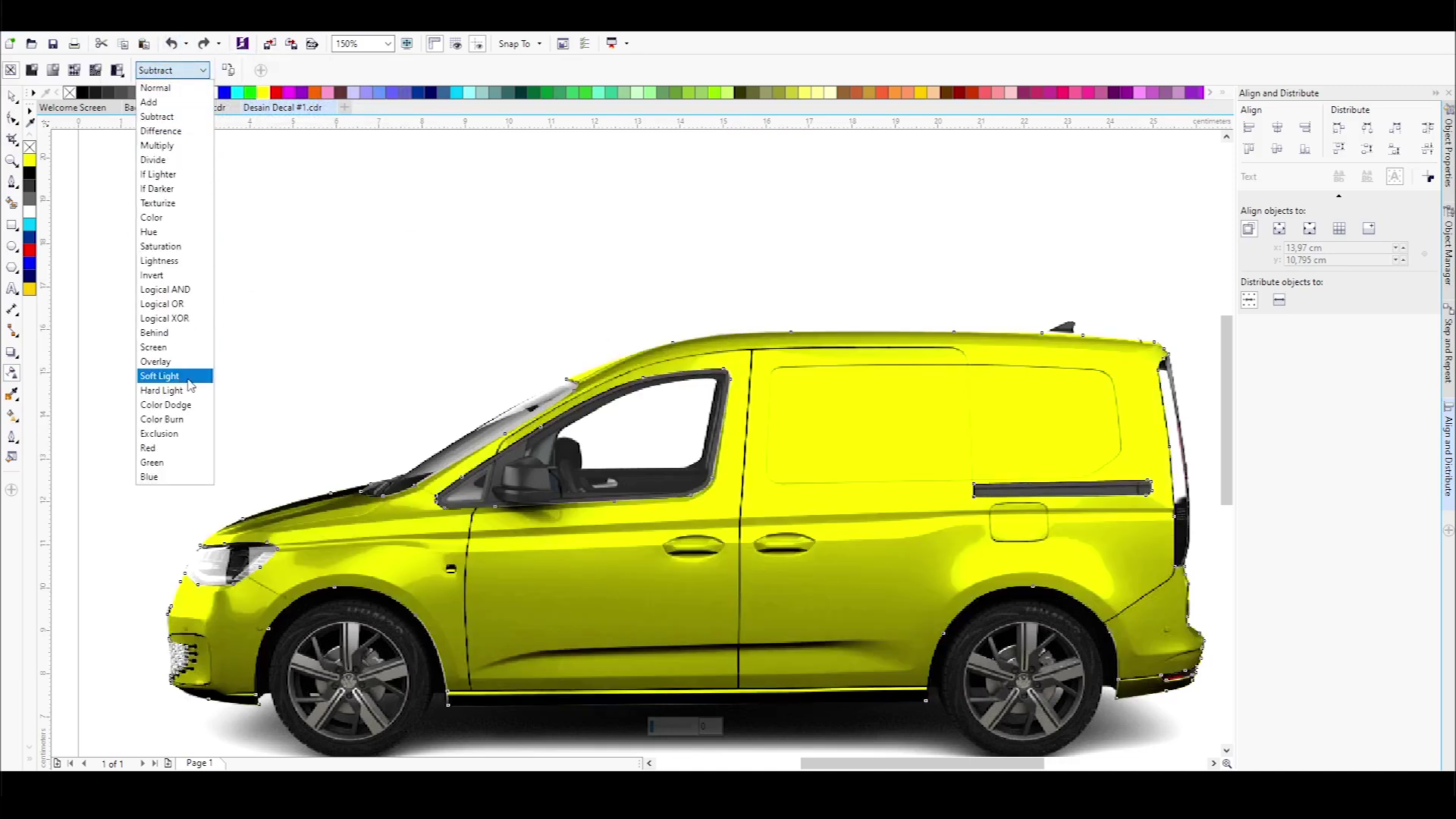
pyautogui.click(159, 361)
# Pull the shading bitmap down away from the yellow body shape to compare them, and undo that move
pyautogui.scroll(-2, 771, 363)
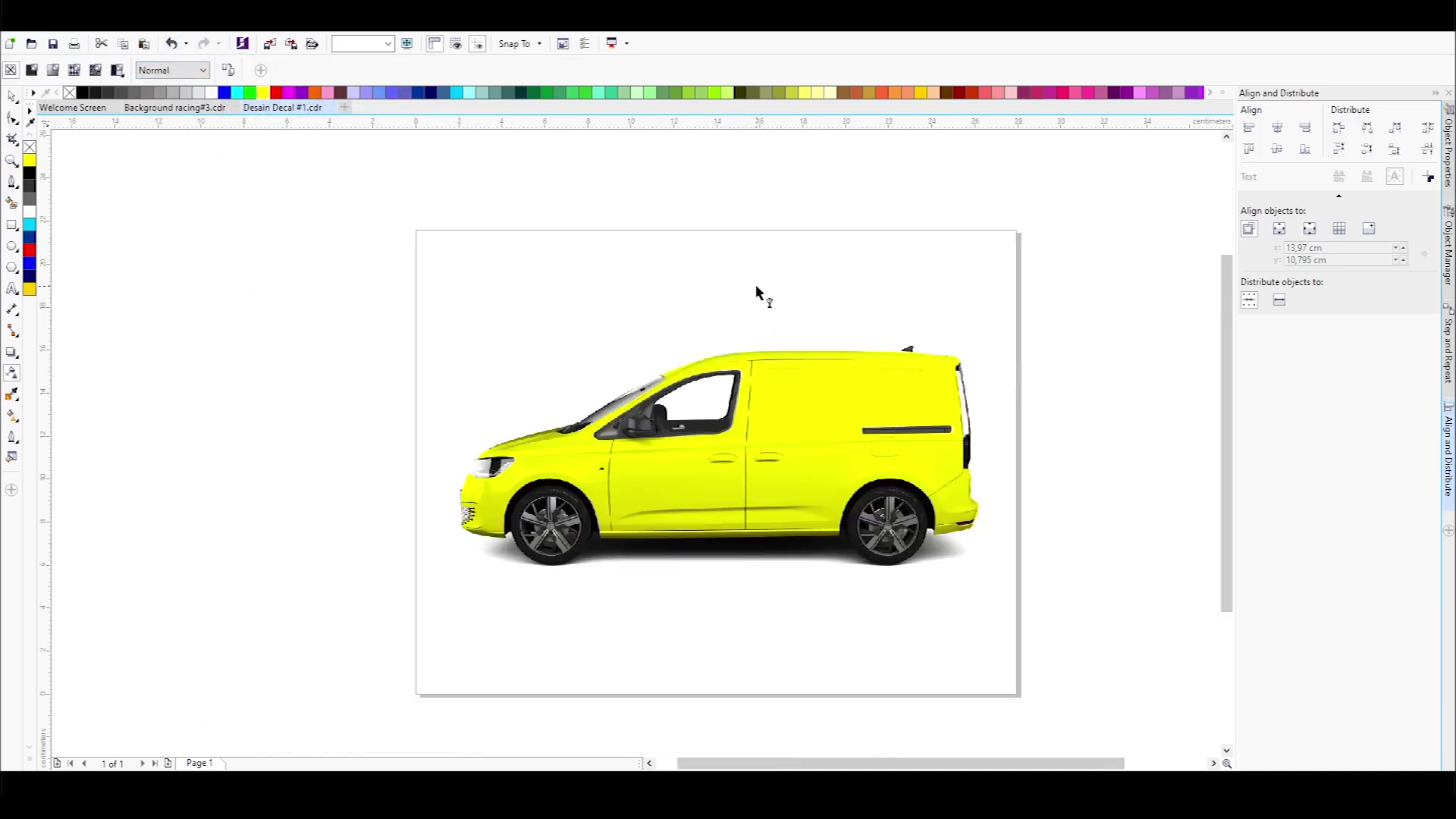
pyautogui.press('space')
pyautogui.moveTo(758, 356); pyautogui.dragTo(753, 581)
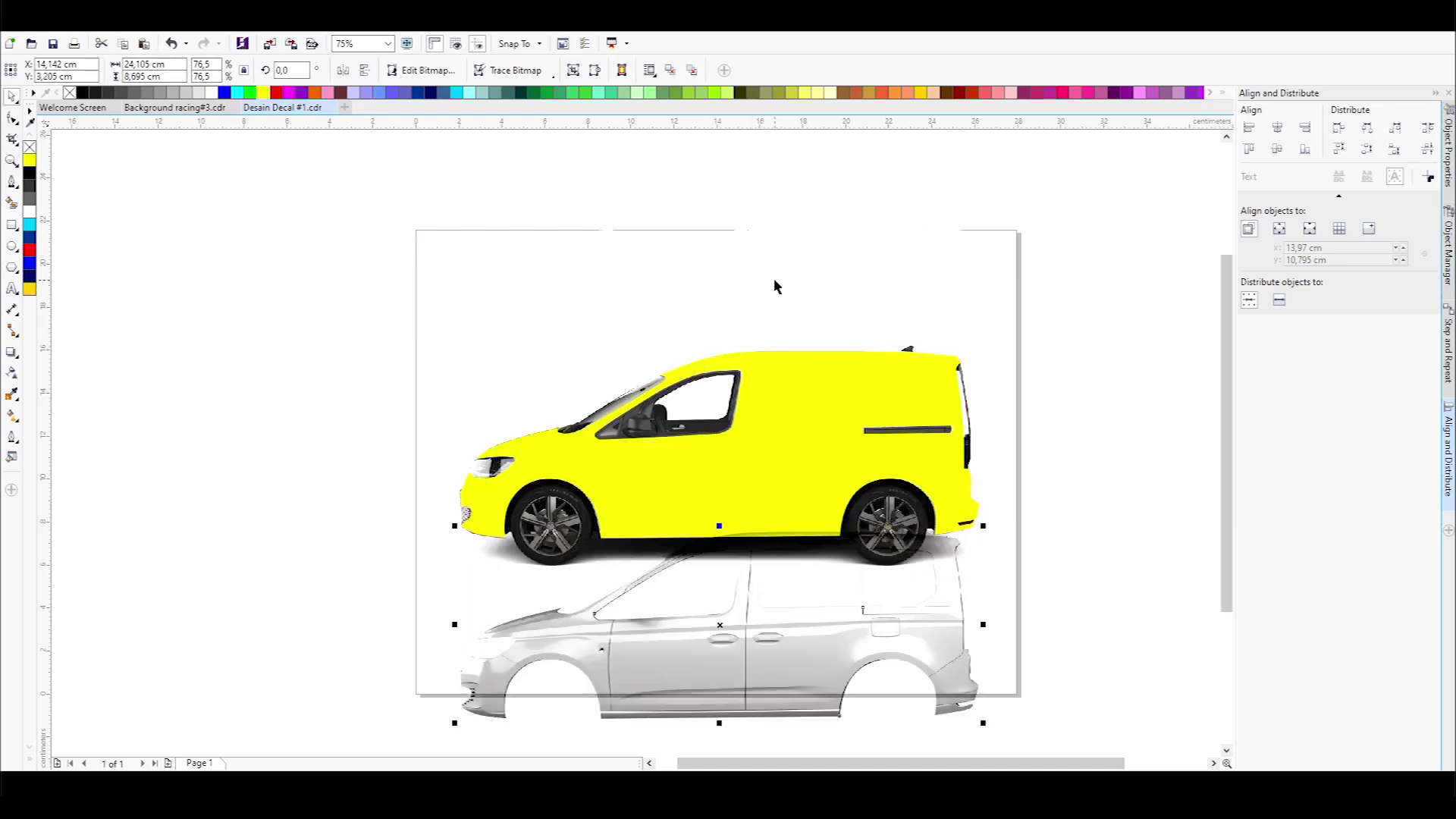
pyautogui.hotkey('ctrl', 'z')
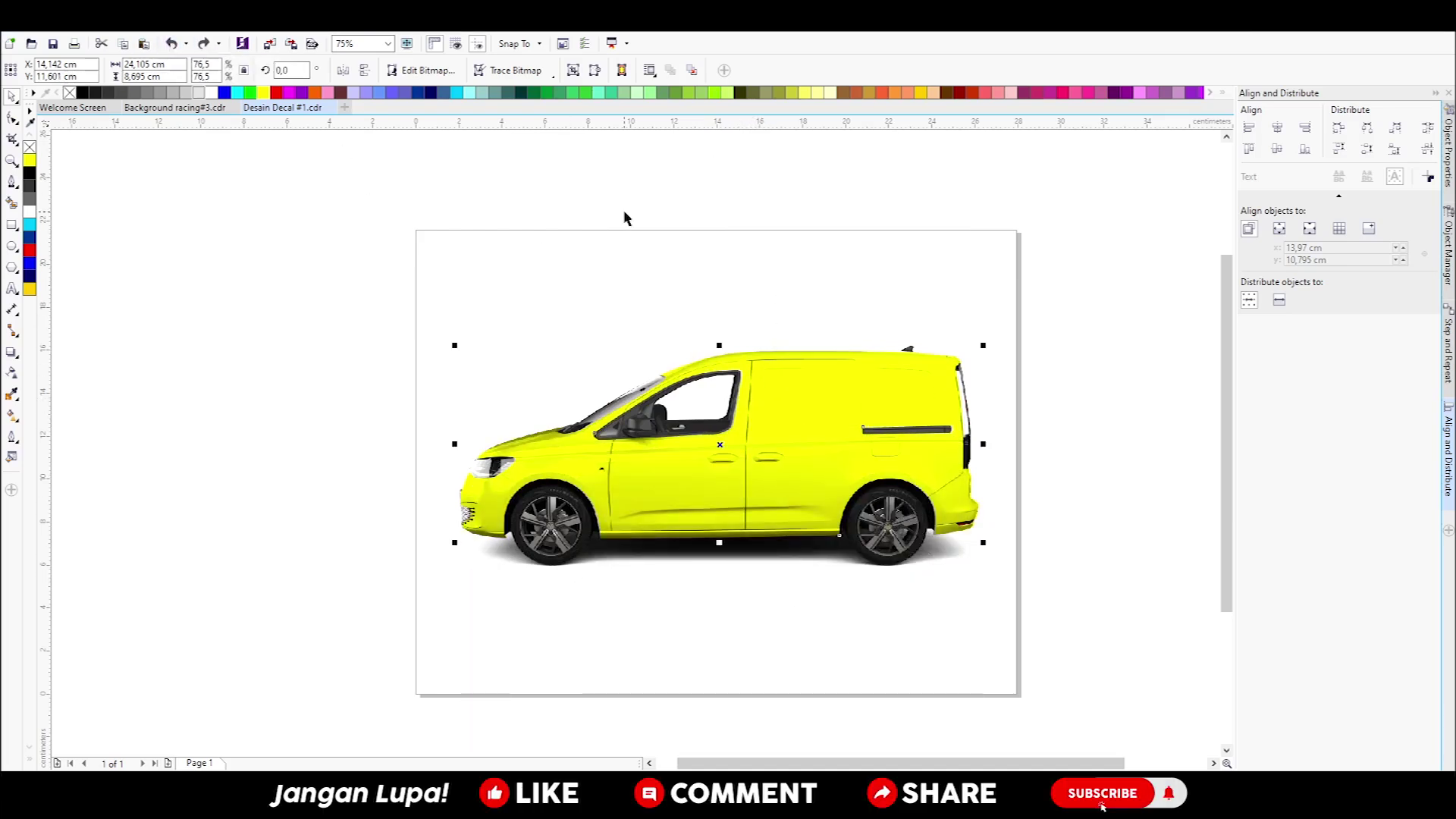
# Copy the shading bitmap on the yellow van and paste the duplicate over it
pyautogui.scroll(1, 749, 382)
pyautogui.rightClick(760, 347)
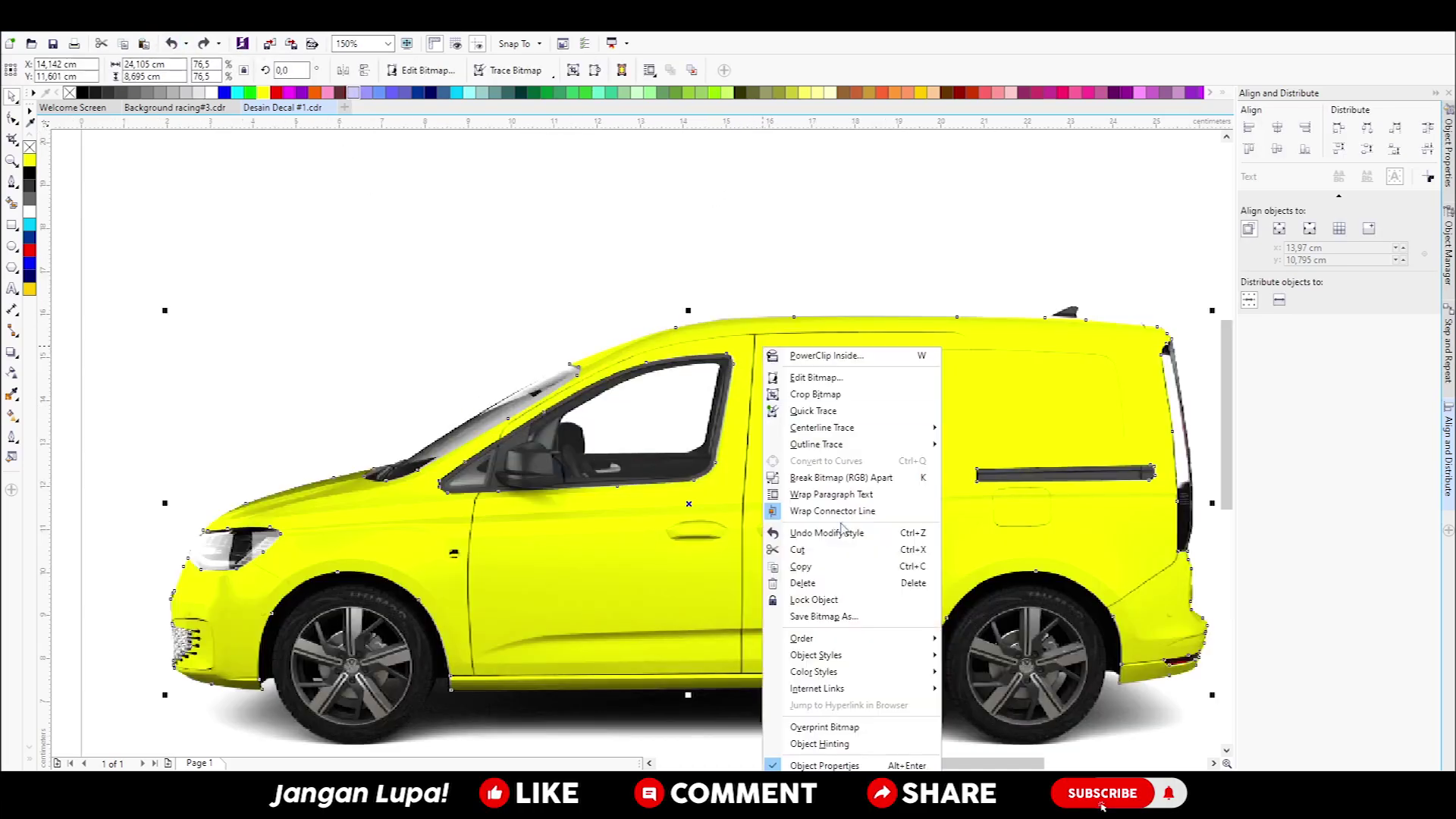
pyautogui.click(843, 567)
pyautogui.rightClick(727, 201)
pyautogui.click(781, 297)
# Set the pasted shading copy's merge mode to Soft Light and adjust its uniform transparency
pyautogui.click(12, 372)
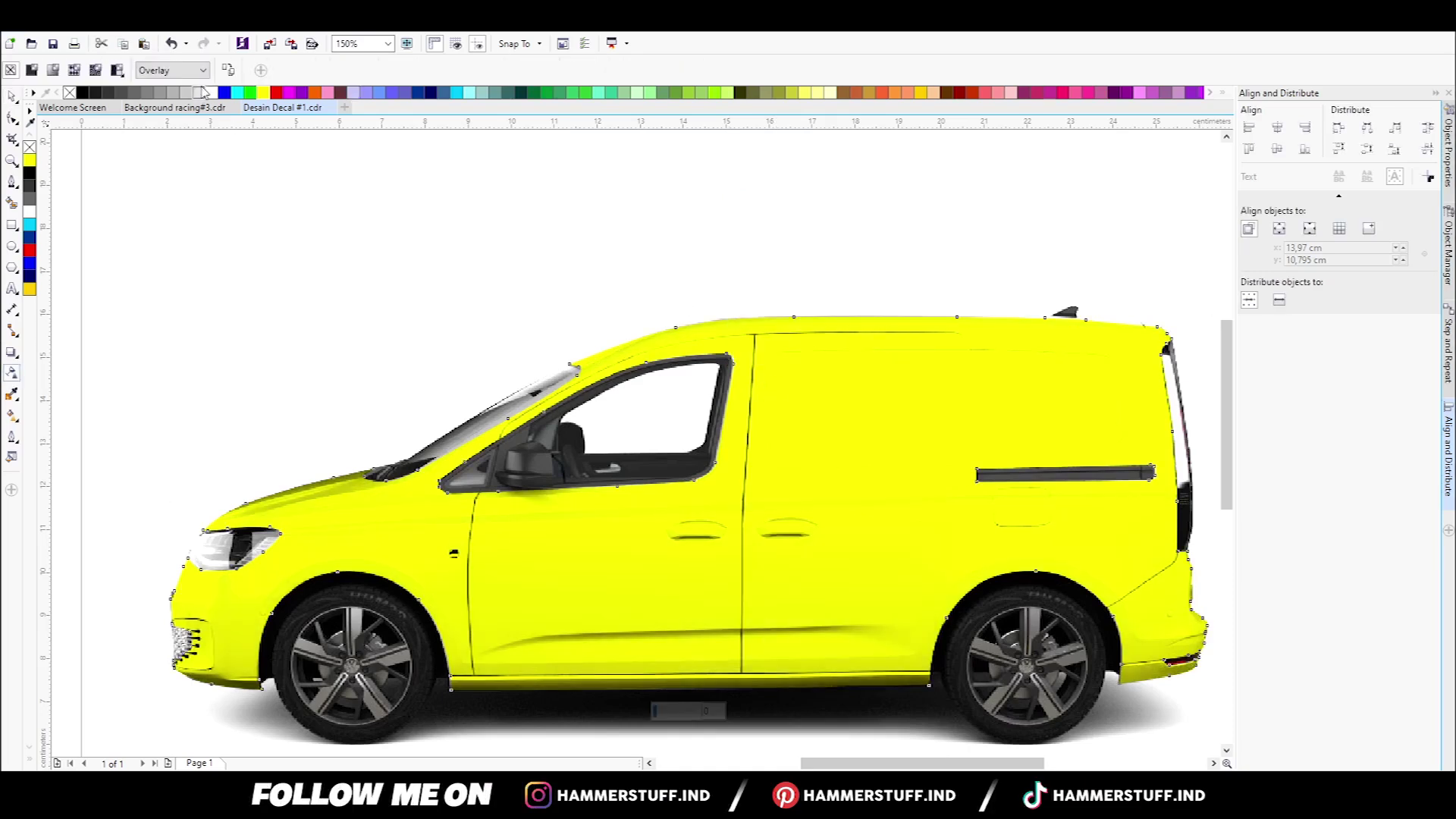
pyautogui.click(190, 70)
pyautogui.click(163, 376)
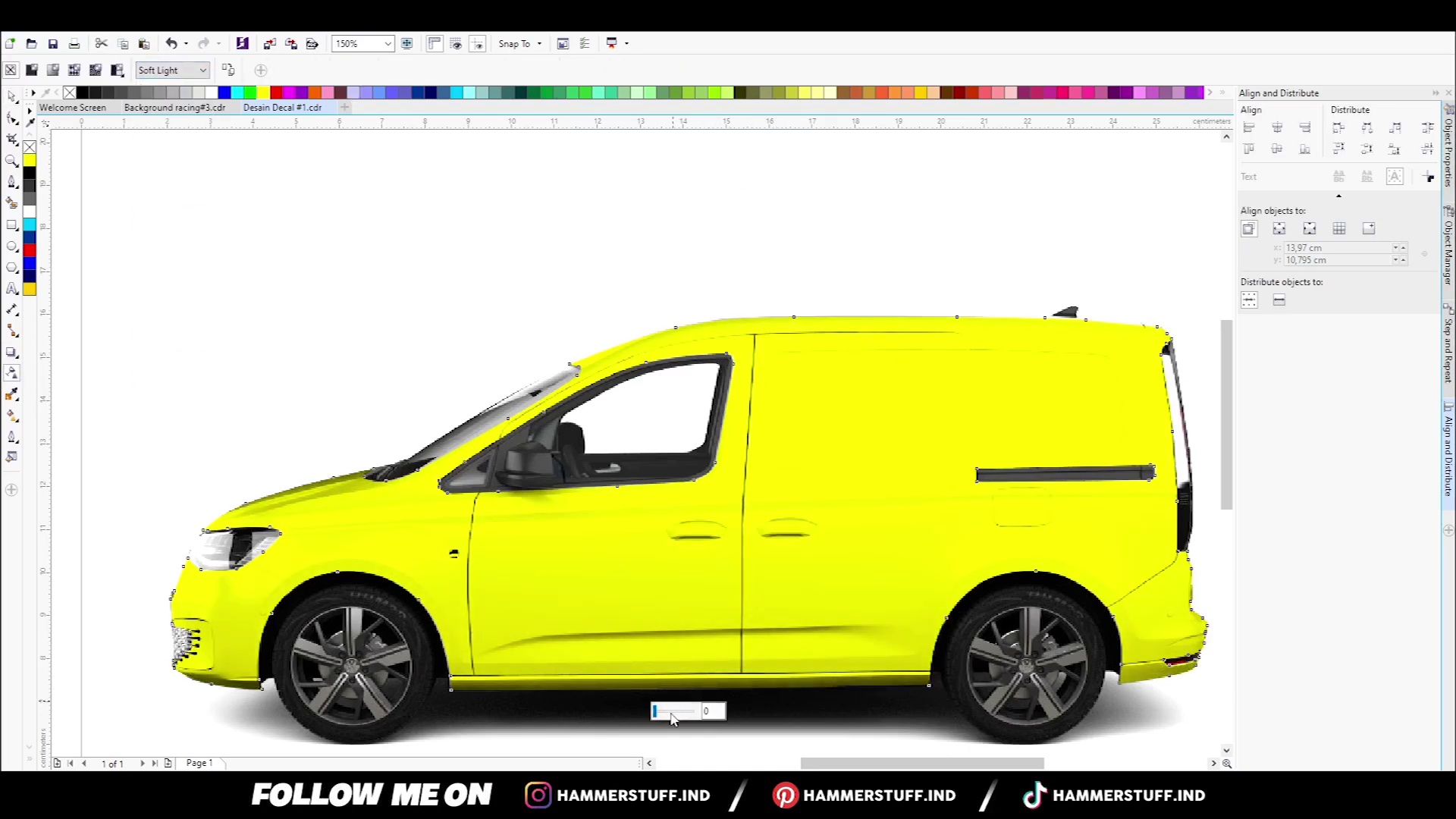
pyautogui.moveTo(657, 715); pyautogui.dragTo(653, 715)
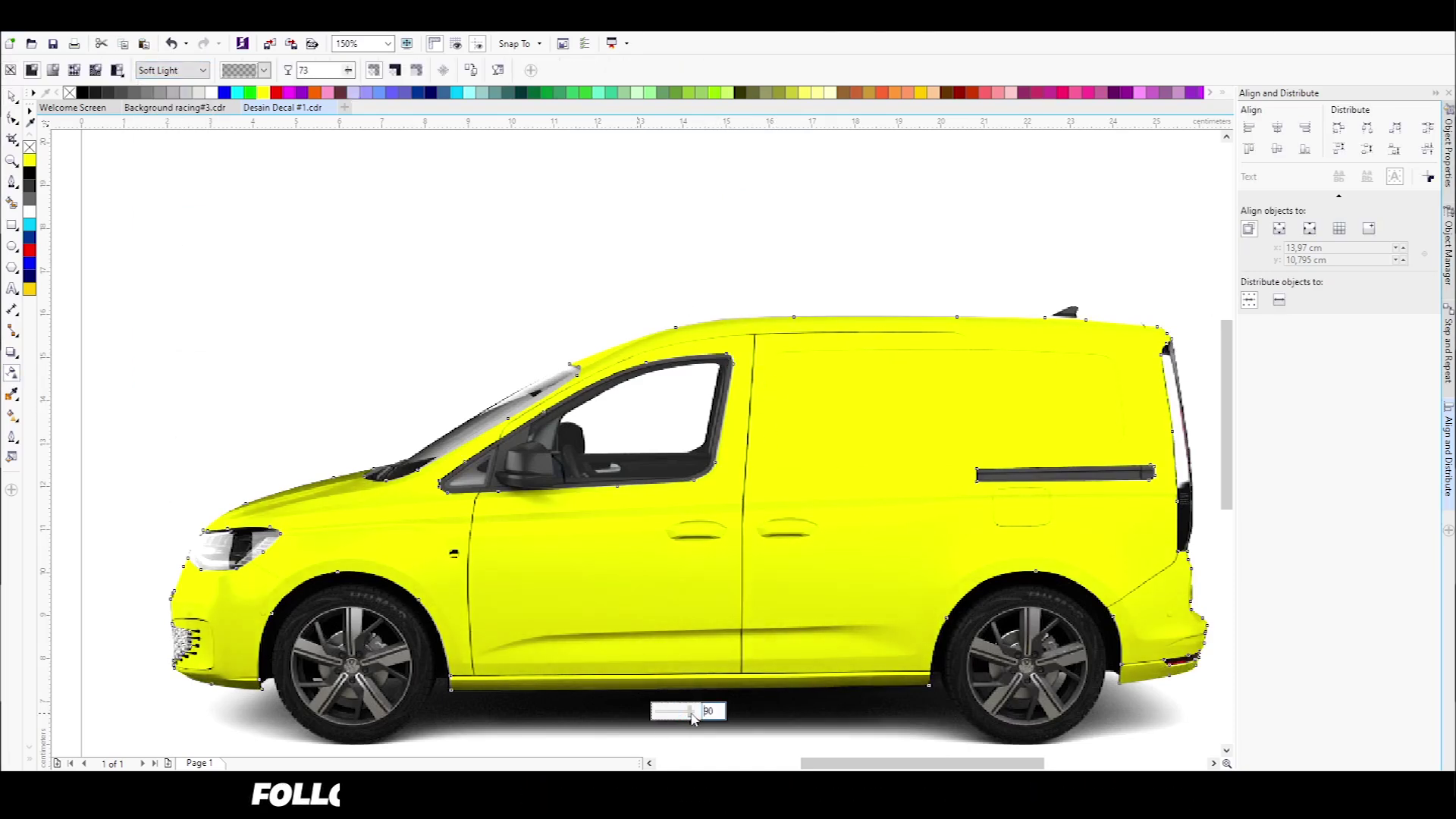
pyautogui.click(11, 96)
# Copy the shading bitmap again, and set the Overlay shading layer's transparency to 44
pyautogui.rightClick(740, 350)
pyautogui.click(834, 573)
pyautogui.scroll(-2, 735, 370)
pyautogui.scroll(2, 731, 463)
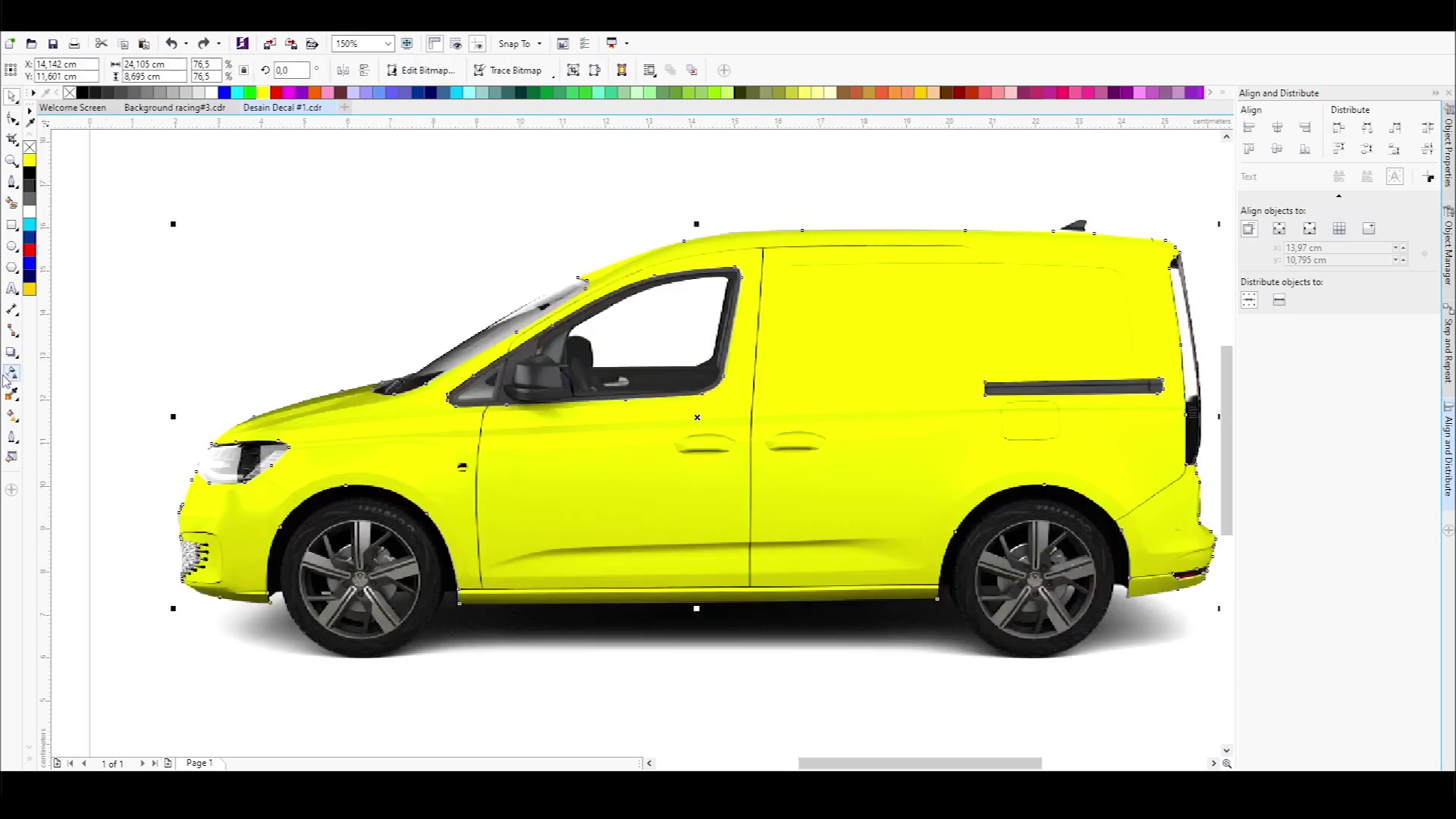
pyautogui.moveTo(690, 624); pyautogui.dragTo(695, 624)
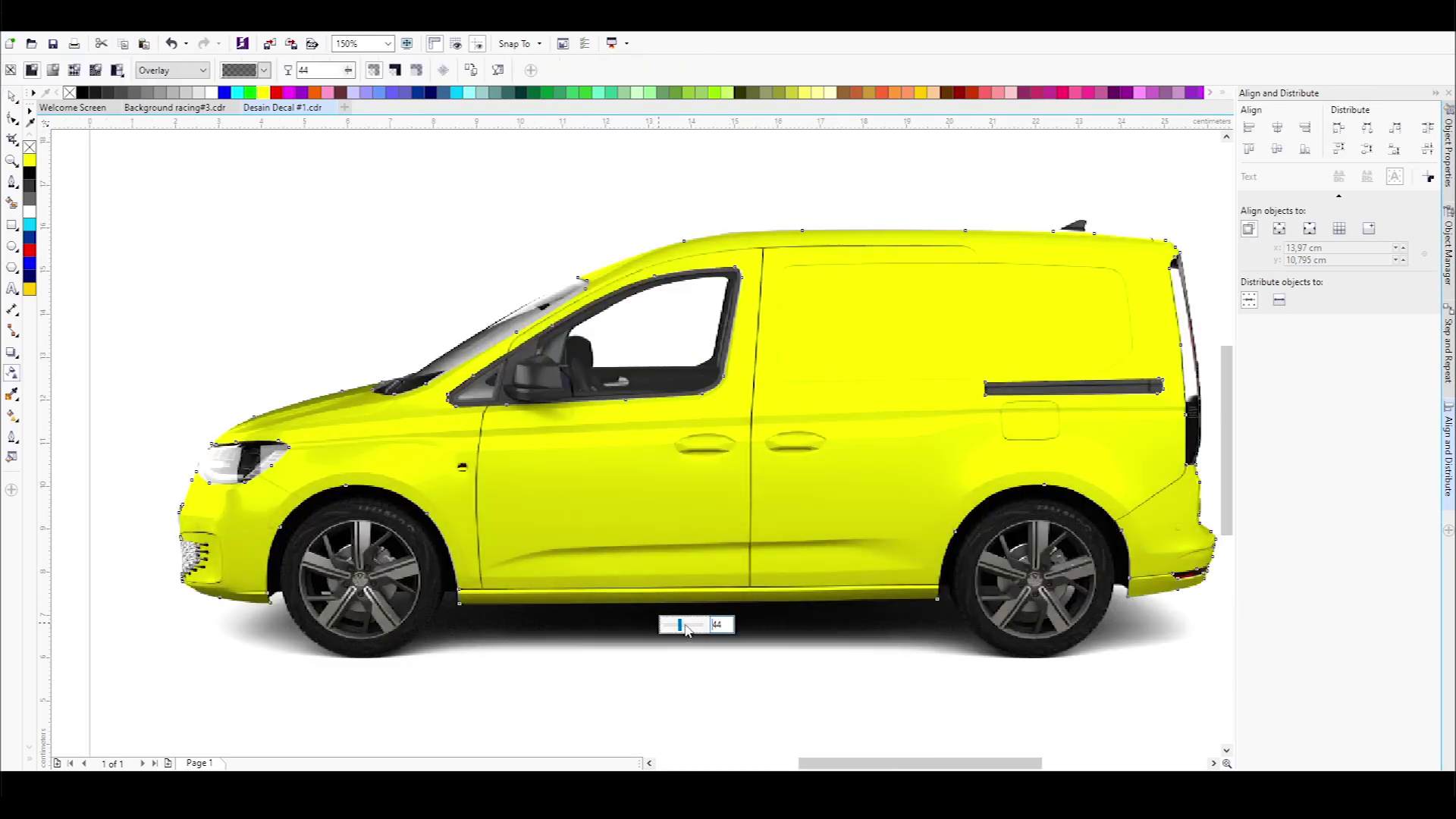
pyautogui.click(15, 96)
# Pull the shading bitmaps off the yellow van body to compare them, and undo the moves
pyautogui.scroll(-2, 639, 494)
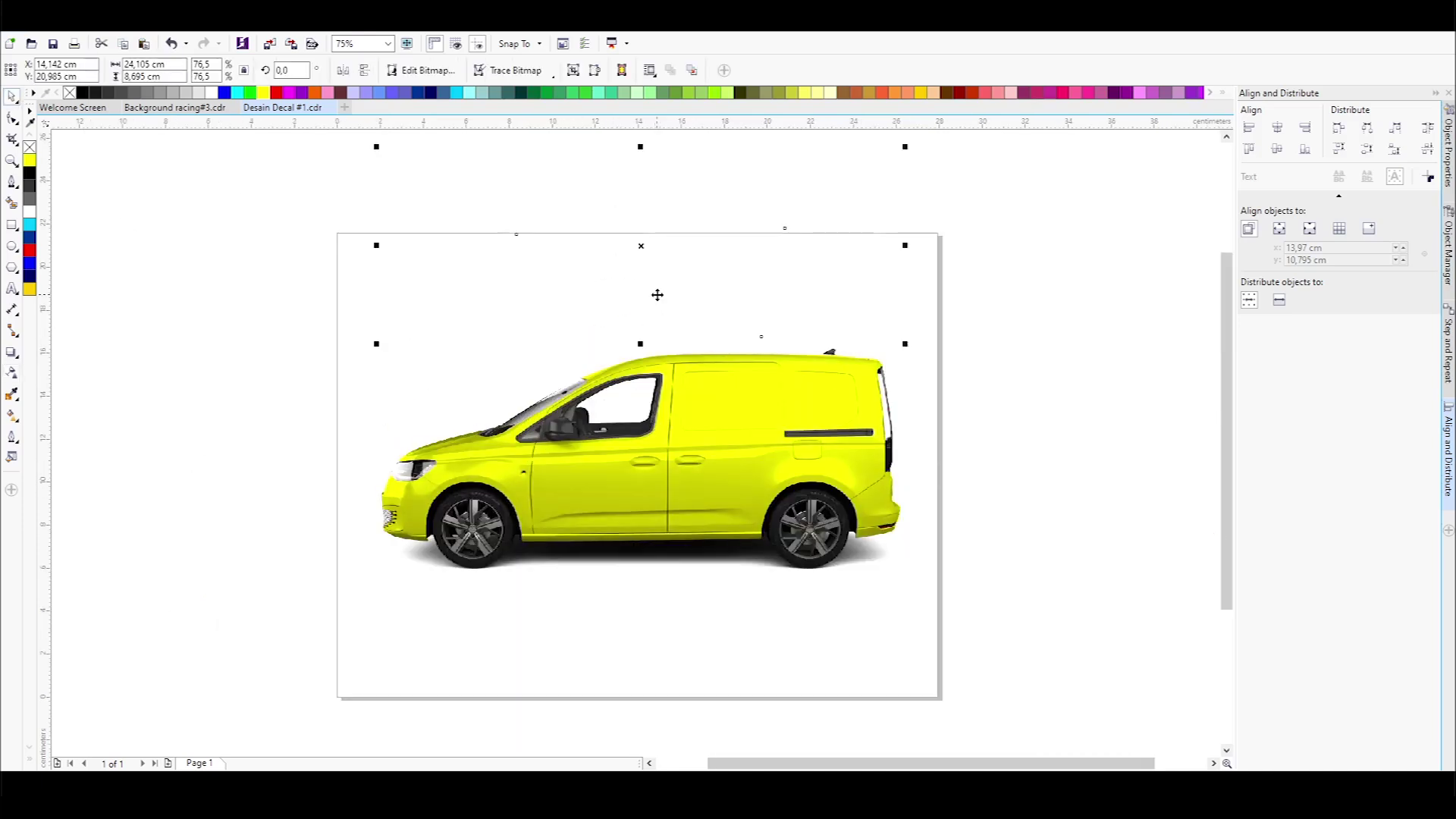
pyautogui.moveTo(699, 457); pyautogui.dragTo(699, 637)
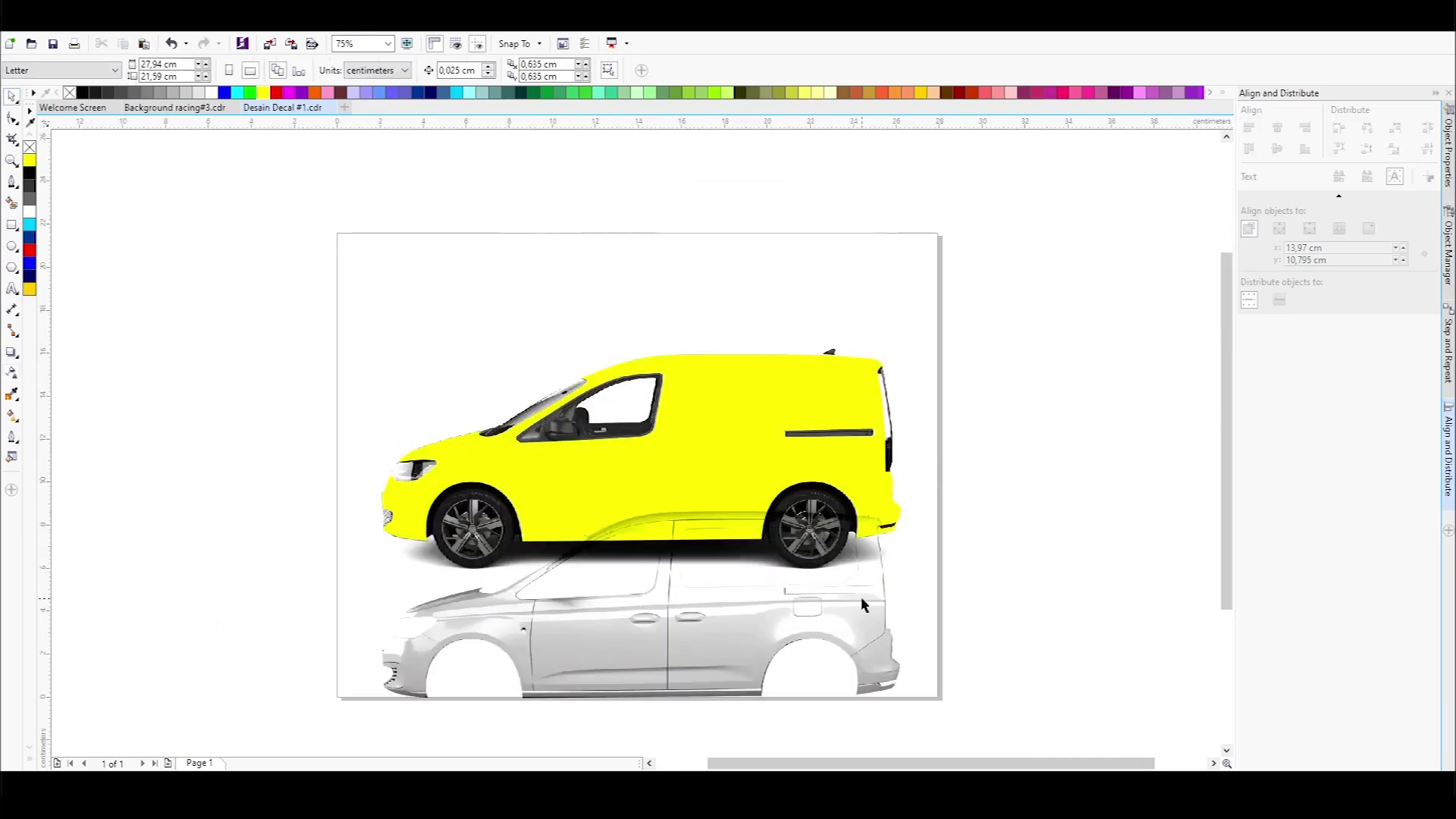
pyautogui.hotkey('ctrl', 'z')
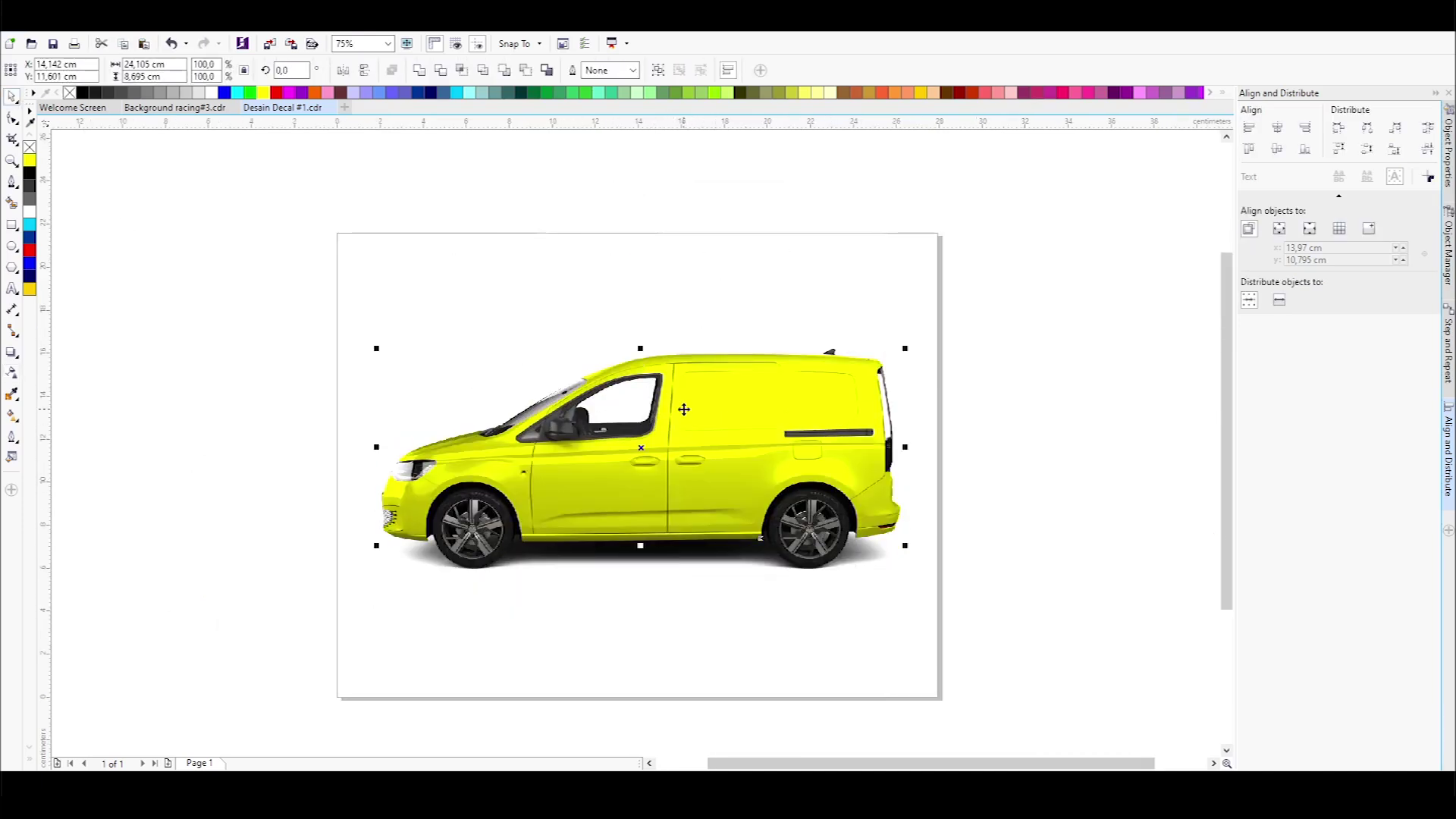
pyautogui.hotkey('ctrl', 'z')
pyautogui.press('Escape')
pyautogui.scroll(2, 680, 423)
pyautogui.scroll(-2, 679, 422)
# Group the shading bitmaps and move the group up, clear of the yellow van
pyautogui.click(704, 403)
pyautogui.rightClick(668, 485)
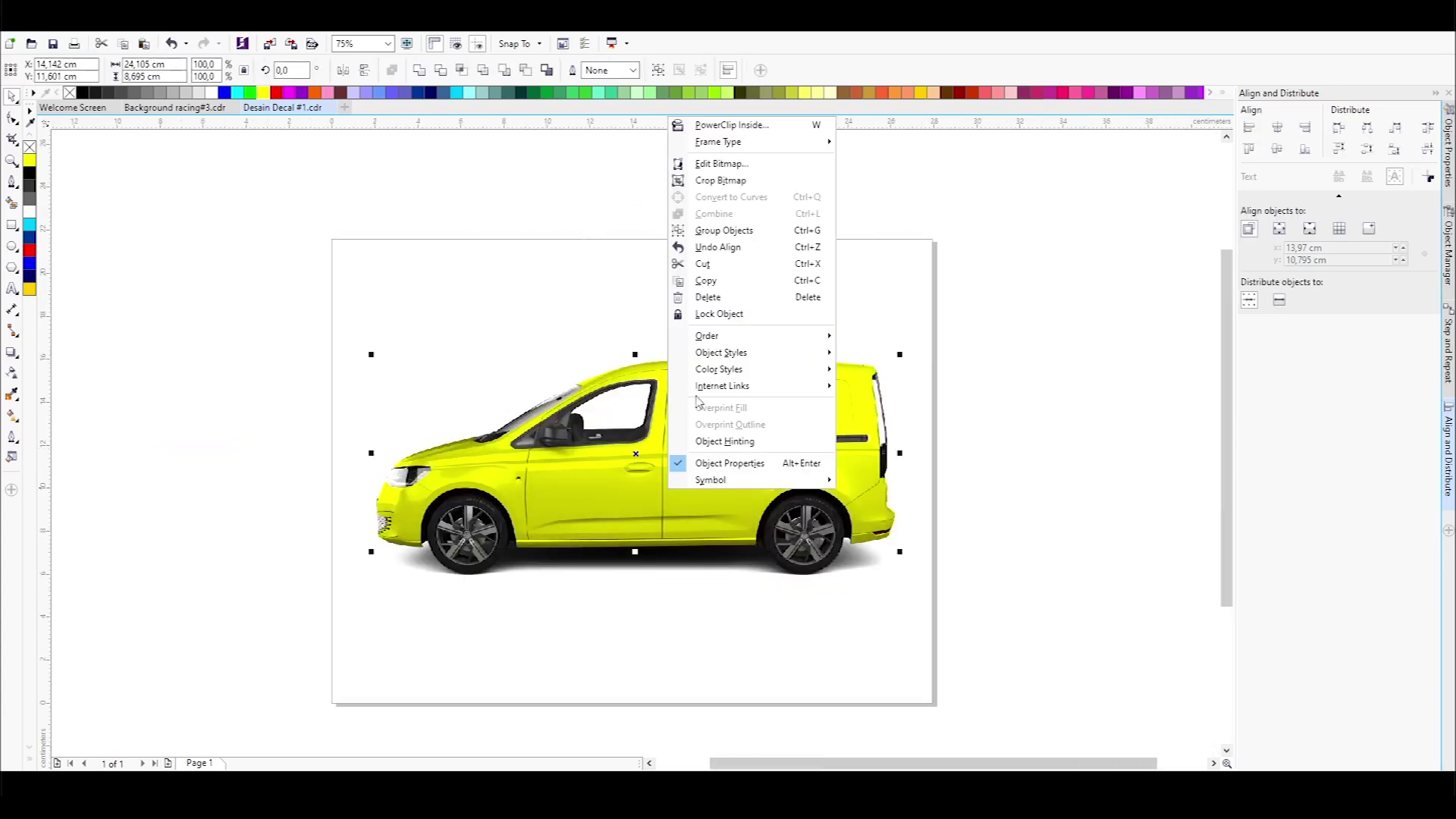
pyautogui.click(731, 244)
pyautogui.moveTo(674, 372); pyautogui.dragTo(699, 283)
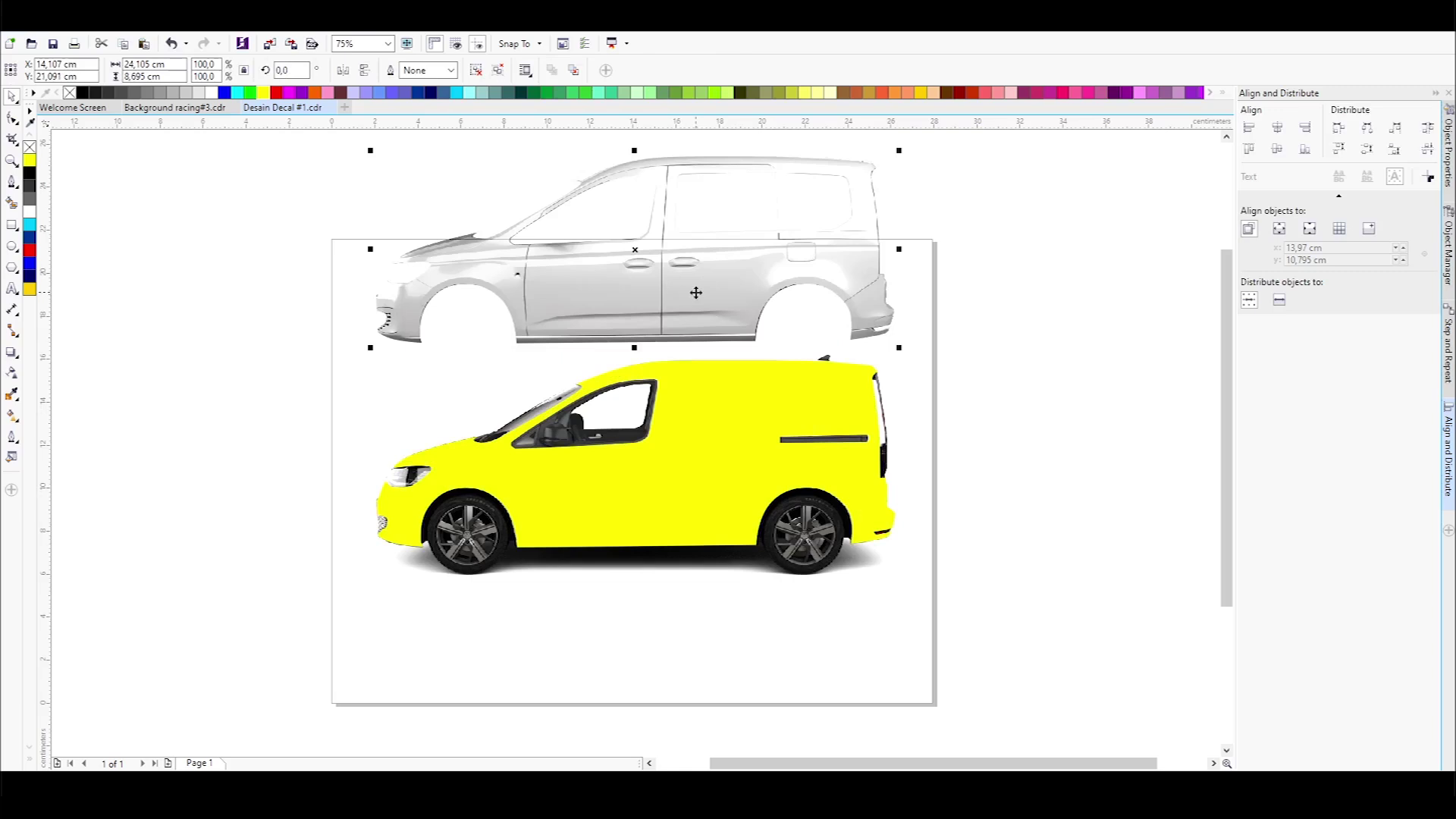
# Pull the yellow body shape down off the van photo, and place it back in alignment with the van
pyautogui.moveTo(708, 424); pyautogui.dragTo(708, 562)
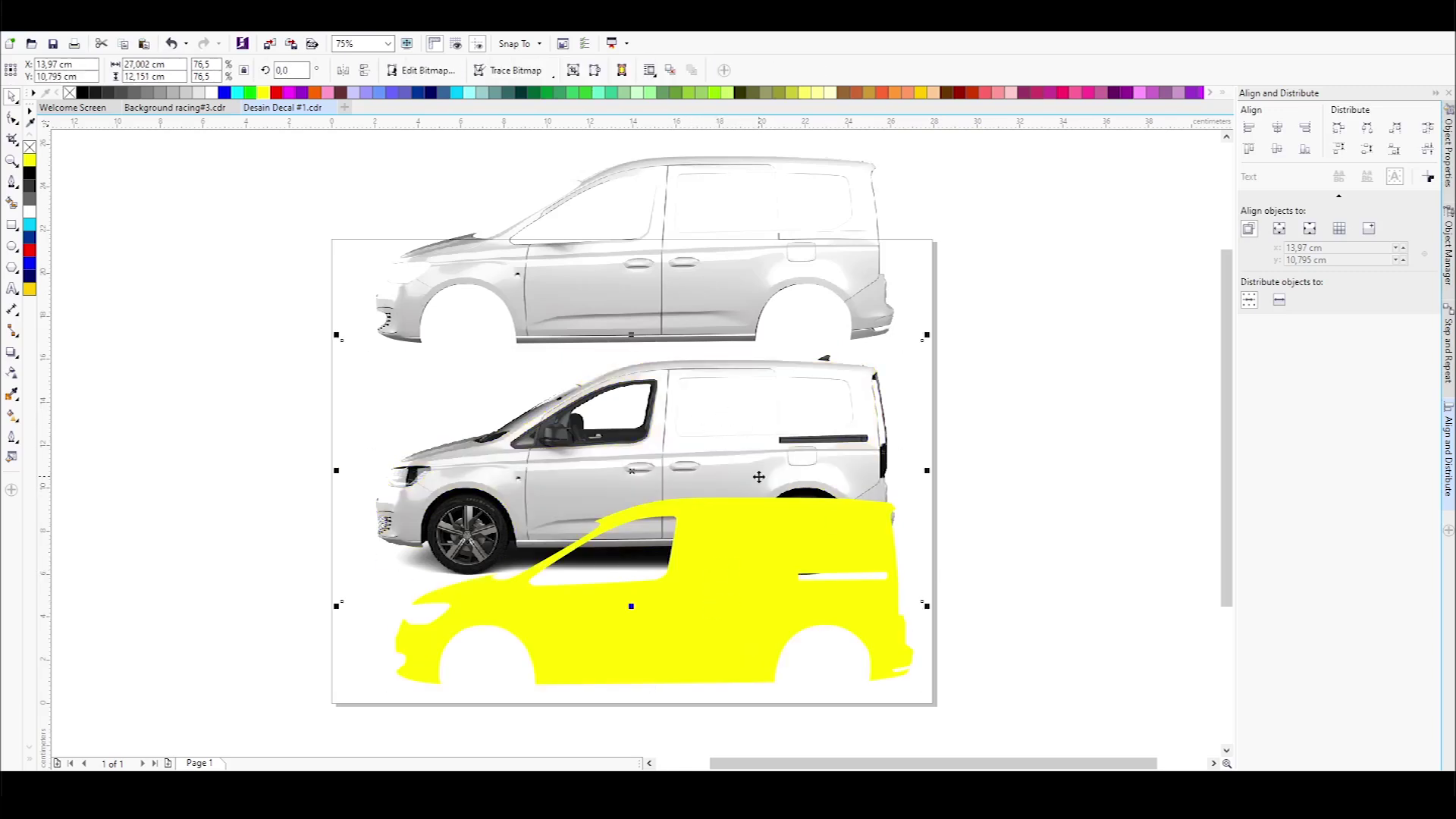
pyautogui.keyDown('shift'); pyautogui.click(780, 422); pyautogui.keyUp('shift')
pyautogui.press('c')
pyautogui.press('e')
pyautogui.press('Escape')
# Try dark blue and light blue fills on the van body shape, and return it to yellow
pyautogui.click(684, 413)
pyautogui.click(29, 238)
pyautogui.click(29, 225)
pyautogui.hotkey('shift', 'pagedown')
pyautogui.click(29, 160)
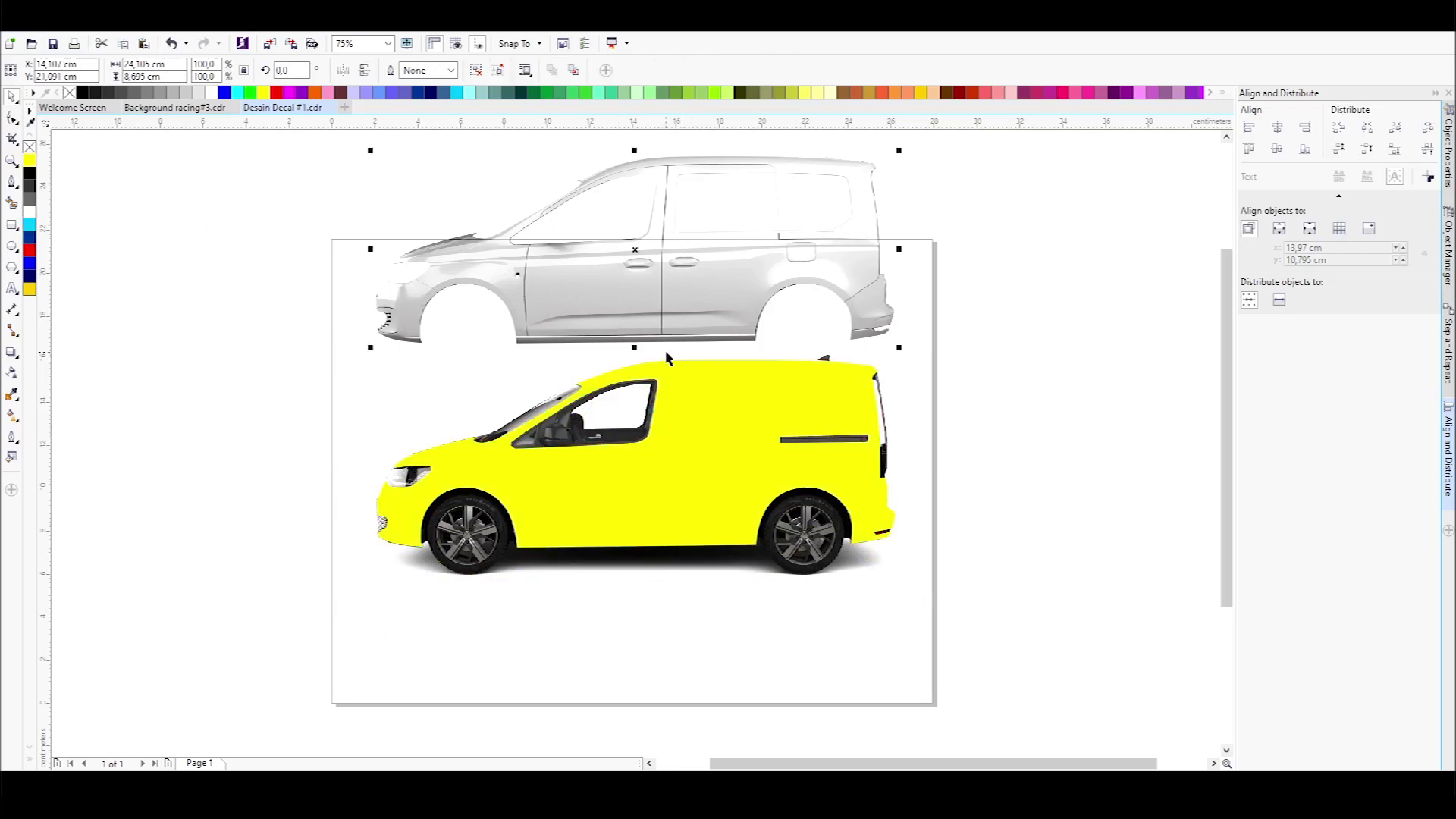
# Align the grouped shading vertically by centre so it sits over the yellow van body
pyautogui.click(1277, 149)
pyautogui.press('Escape')
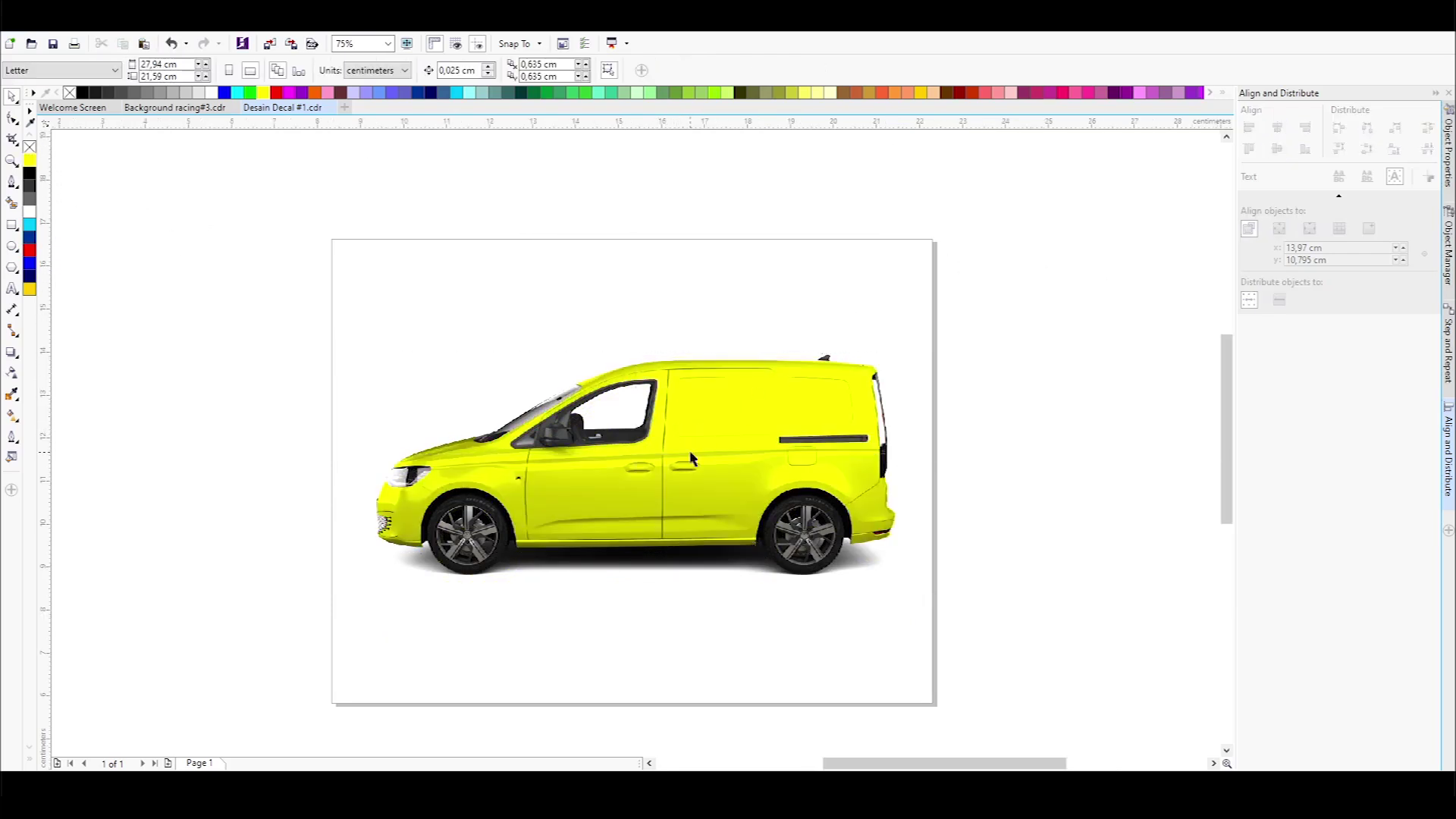
pyautogui.scroll(1, 636, 410)
pyautogui.scroll(-1, 635, 409)
# Move the grouped shading up off the van and turn the yellow body shape into an empty PowerClip frame
pyautogui.moveTo(640, 408); pyautogui.dragTo(649, 239)
pyautogui.rightClick(668, 424)
pyautogui.moveTo(798, 38)
pyautogui.click(902, 38)
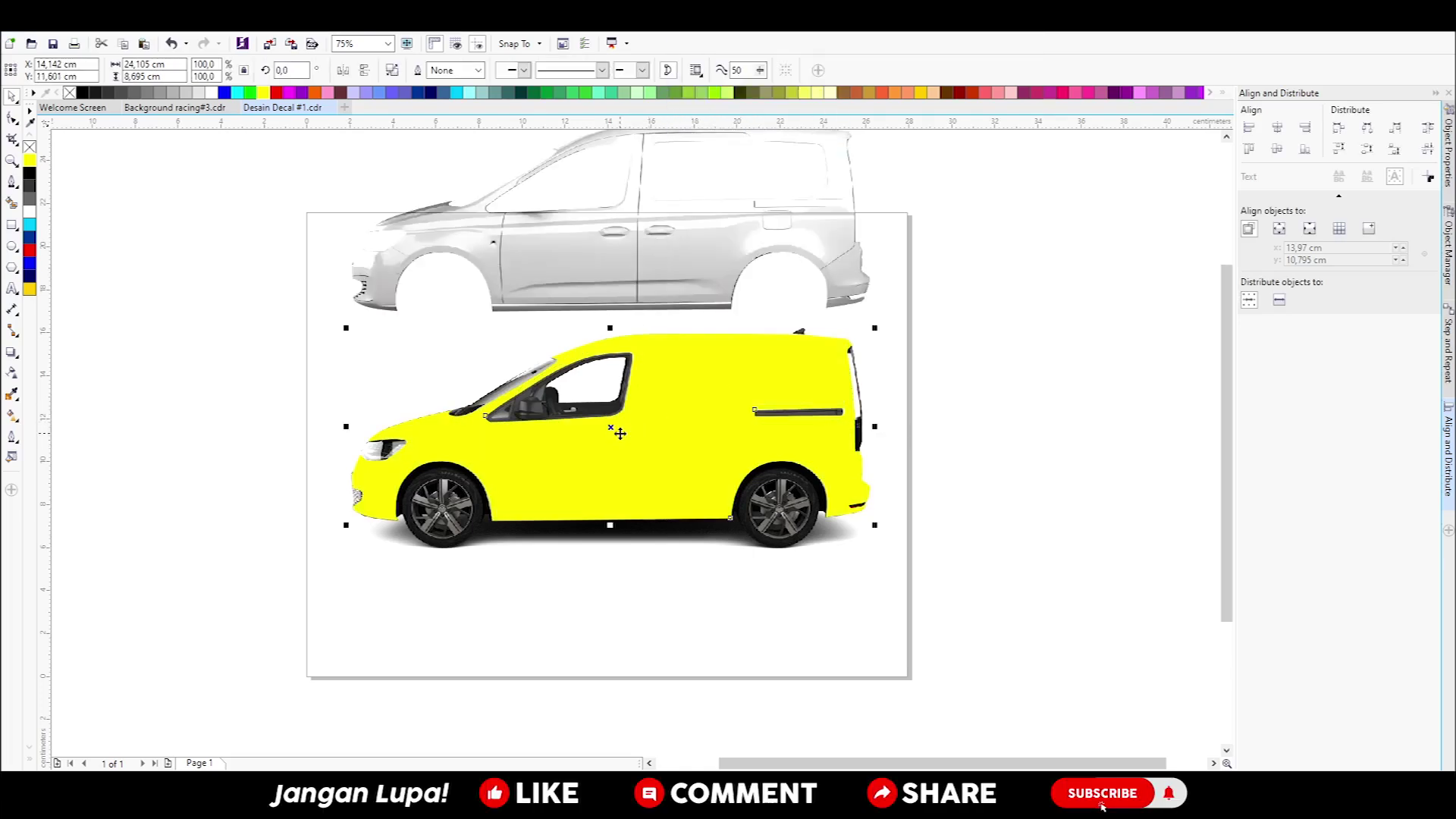
# Open the body shape's empty PowerClip frame for editing, and close it again
pyautogui.scroll(1, 618, 433)
pyautogui.scroll(-1, 555, 553)
pyautogui.moveTo(597, 499)
pyautogui.mouseDown()
pyautogui.moveTo(597, 592)
pyautogui.moveTo(597, 505)
pyautogui.mouseUp()
pyautogui.scroll(1, 598, 525)
pyautogui.scroll(-1, 598, 525)
pyautogui.scroll(1, 603, 516)
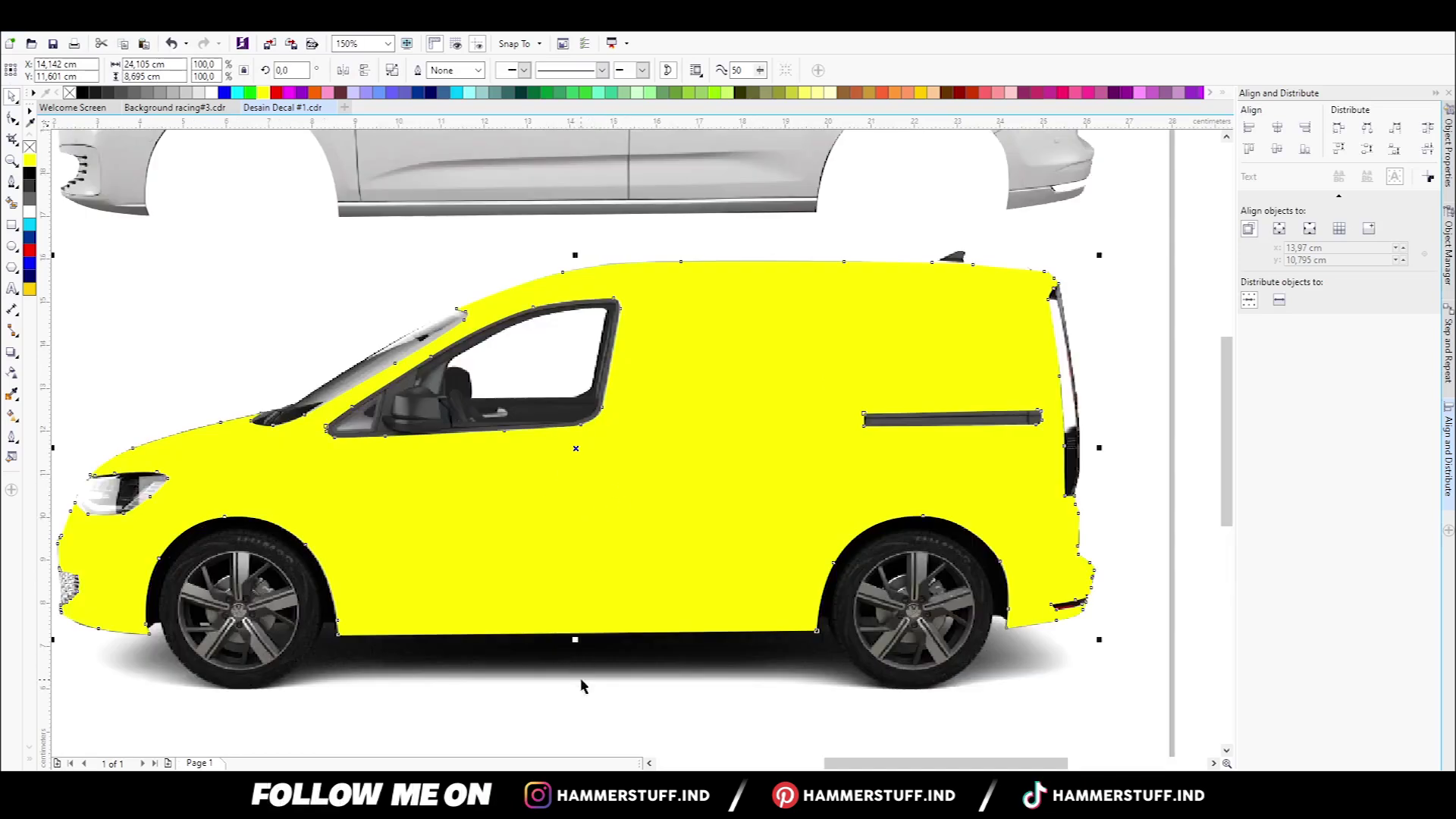
pyautogui.rightClick(633, 496)
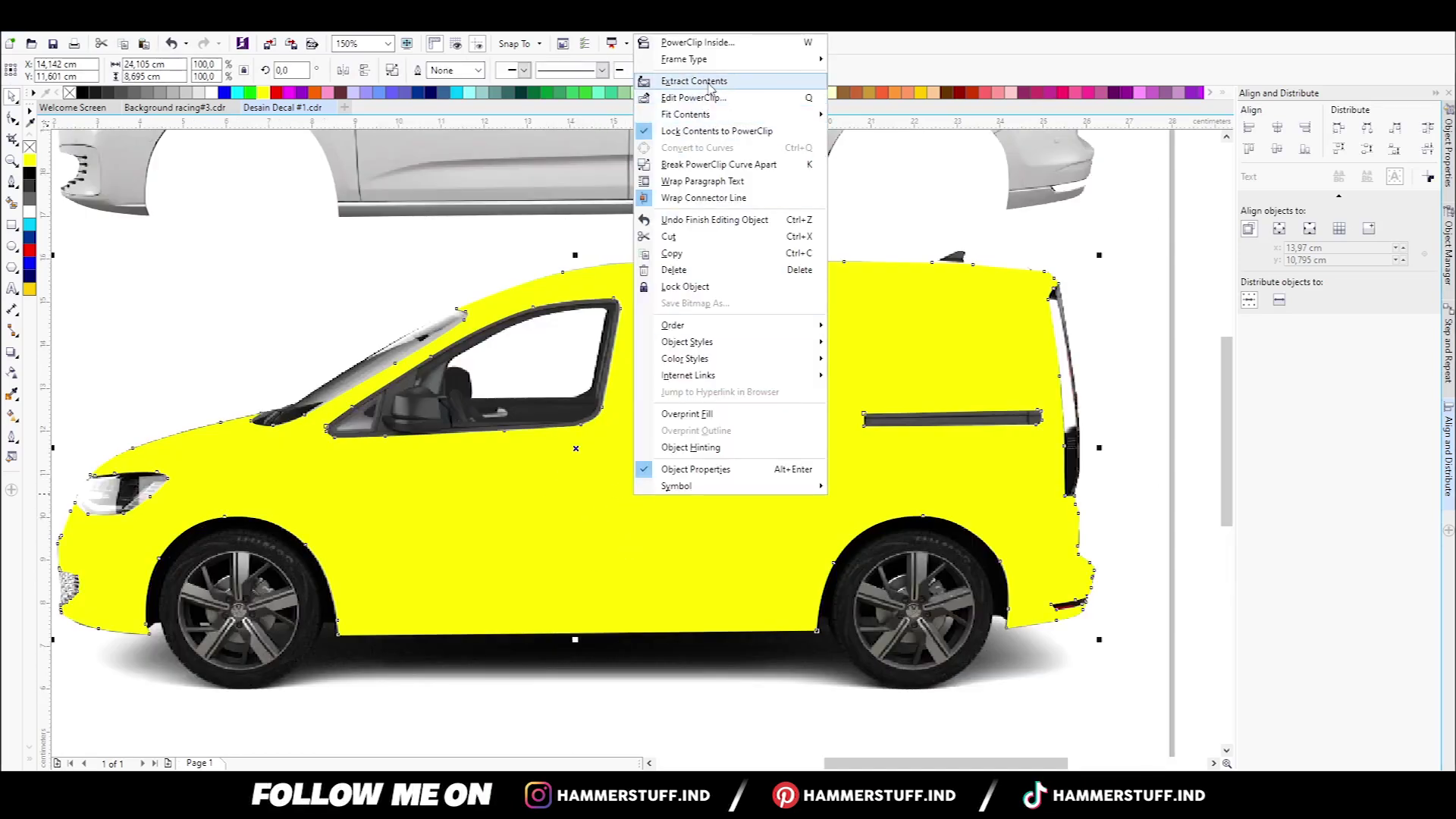
pyautogui.click(656, 251)
pyautogui.scroll(-1, 680, 465)
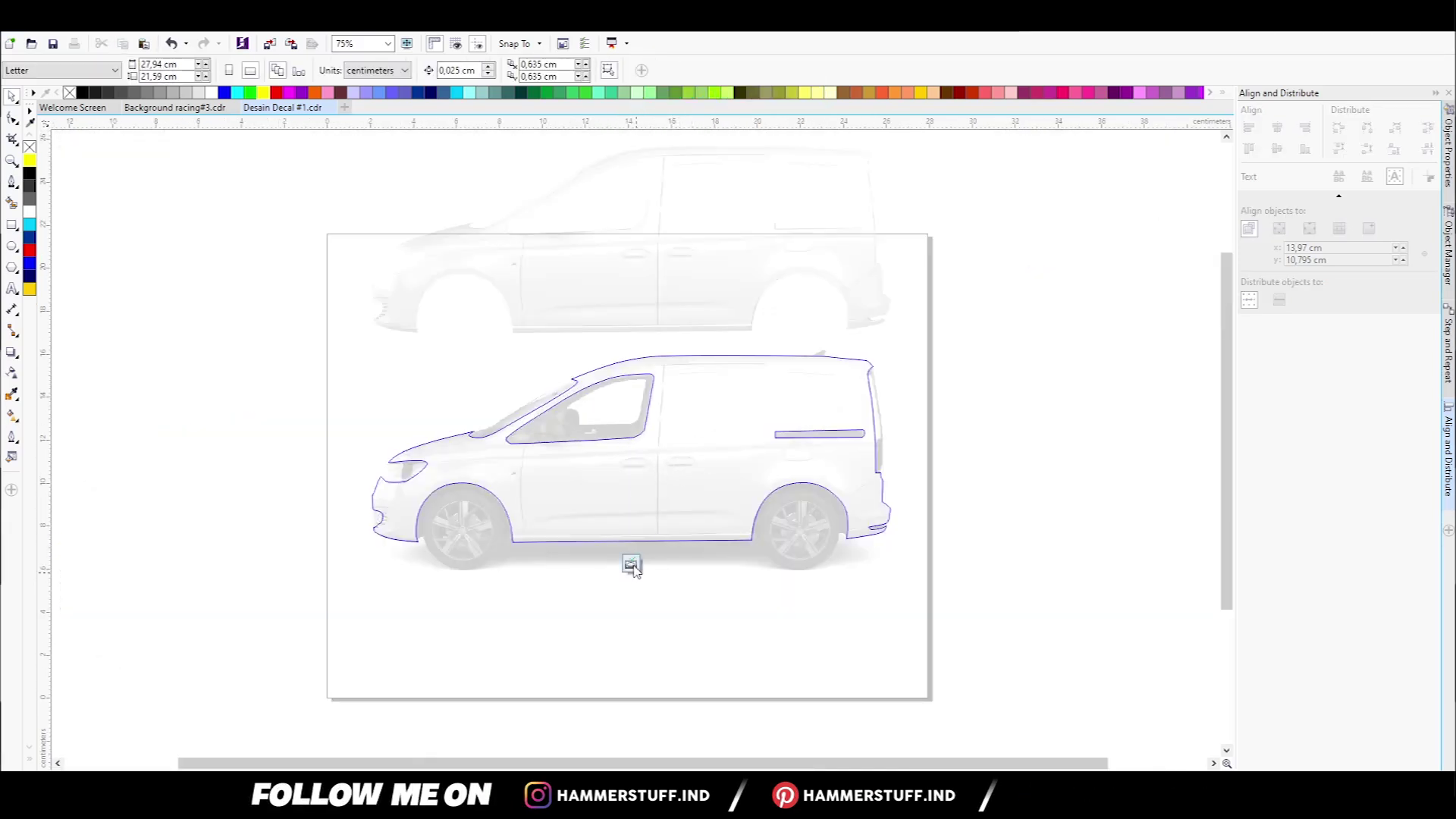
pyautogui.click(280, 370)
# Switch to Background racing#3.cdr and copy the whole racing background together with its colour swatches
pyautogui.click(174, 107)
pyautogui.scroll(-2, 608, 575)
pyautogui.click(641, 581)
pyautogui.click(641, 581)
pyautogui.scroll(2, 635, 575)
pyautogui.click(869, 376)
pyautogui.scroll(-1, 876, 385)
pyautogui.click(980, 232)
pyautogui.hotkey('ctrl', 'a')
pyautogui.rightClick(744, 332)
pyautogui.click(784, 464)
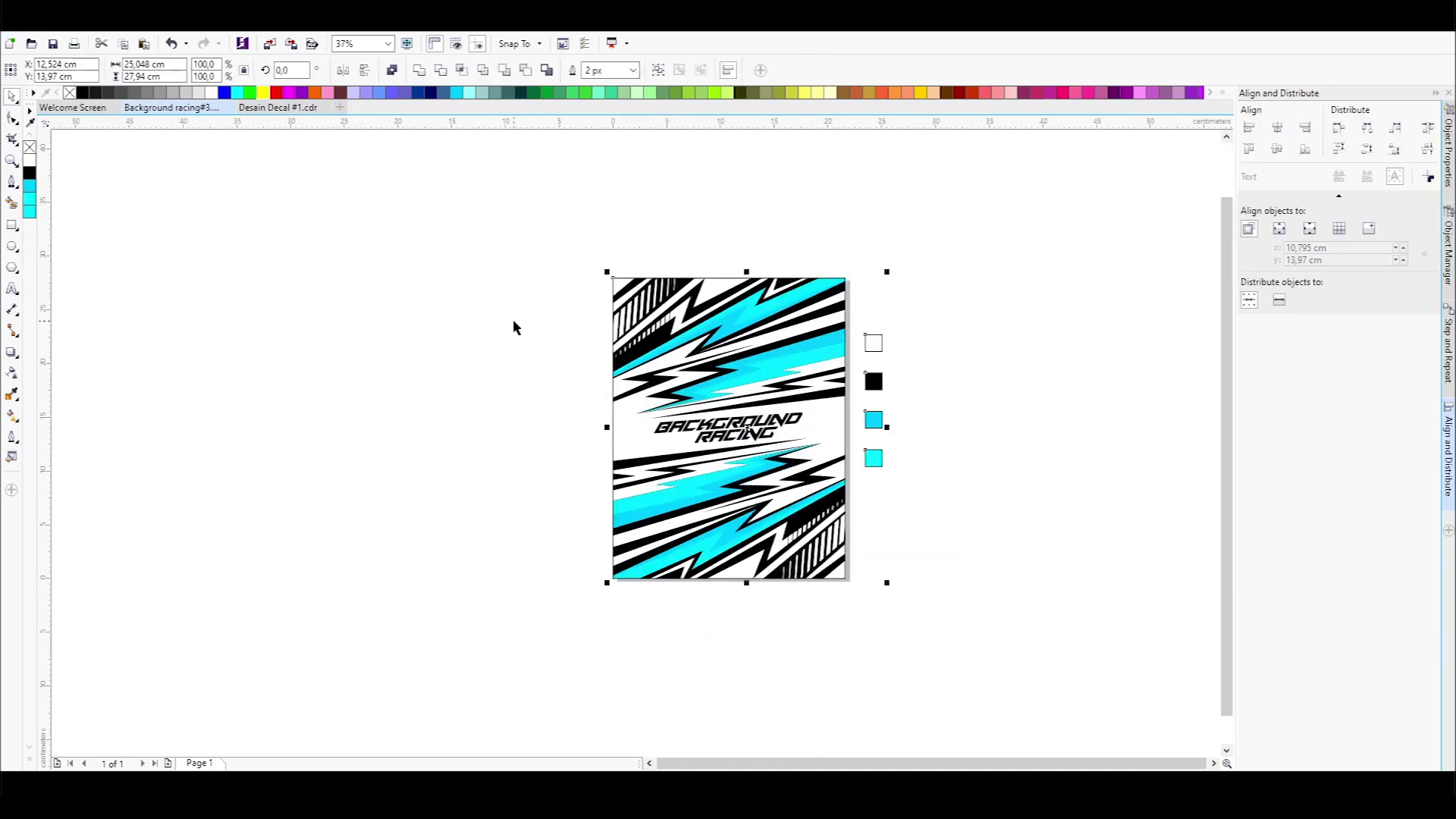
pyautogui.press('F4')
# Paste the racing artwork into Desain Decal #1.cdr and place it beside the page, scaled to about 16.8 × 18.8 cm
pyautogui.click(278, 107)
pyautogui.rightClick(1070, 334)
pyautogui.click(1107, 372)
pyautogui.scroll(-2, 603, 445)
pyautogui.moveTo(603, 446); pyautogui.dragTo(879, 447)
pyautogui.moveTo(1054, 305); pyautogui.dragTo(964, 404)
pyautogui.moveTo(857, 512); pyautogui.dragTo(860, 462)
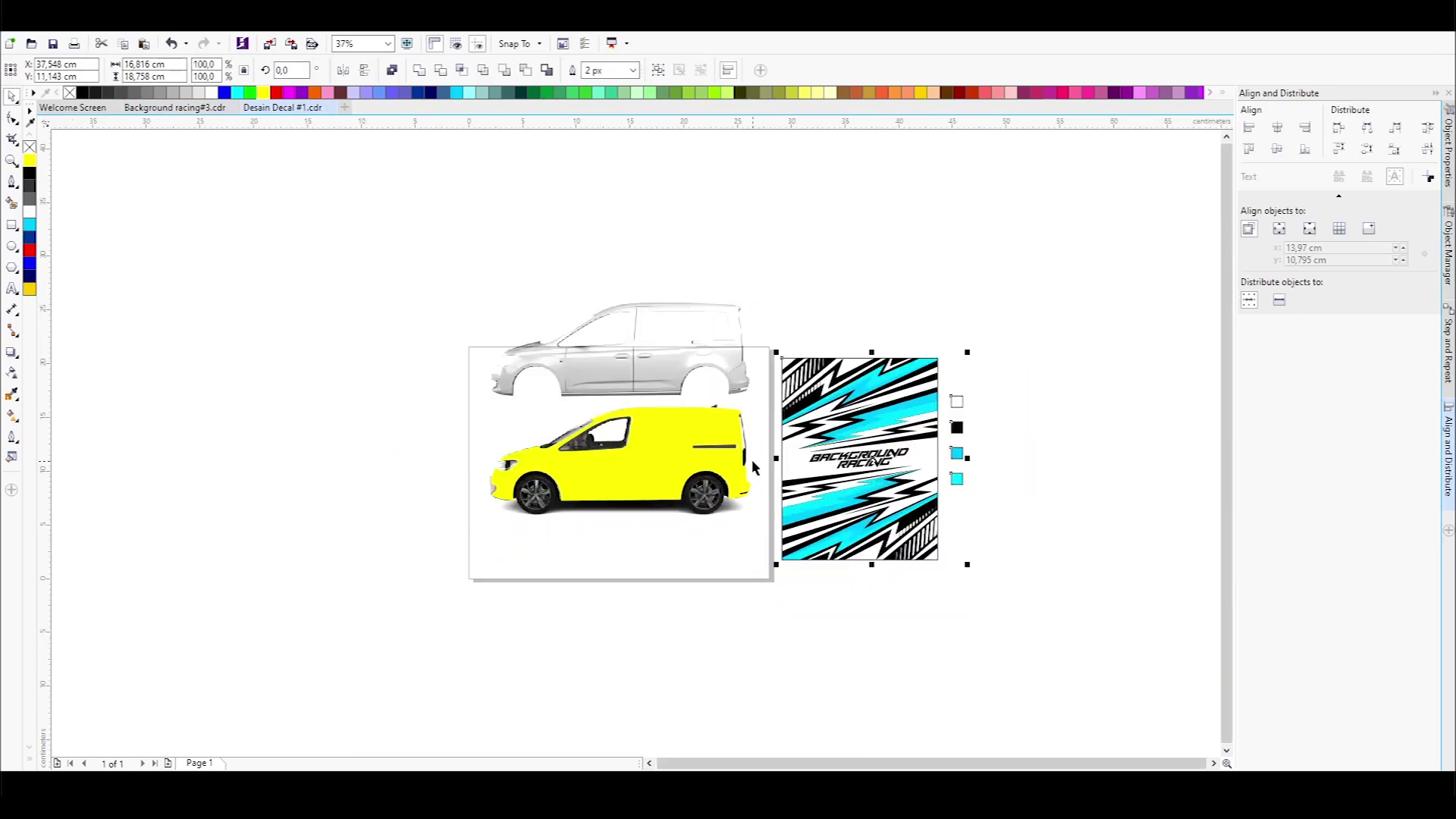
# Open the racing background's PowerClip contents, copy the lower set of stripes, and finish editing
pyautogui.scroll(1, 753, 463)
pyautogui.click(747, 465)
pyautogui.click(889, 536)
pyautogui.click(948, 680)
pyautogui.click(832, 491)
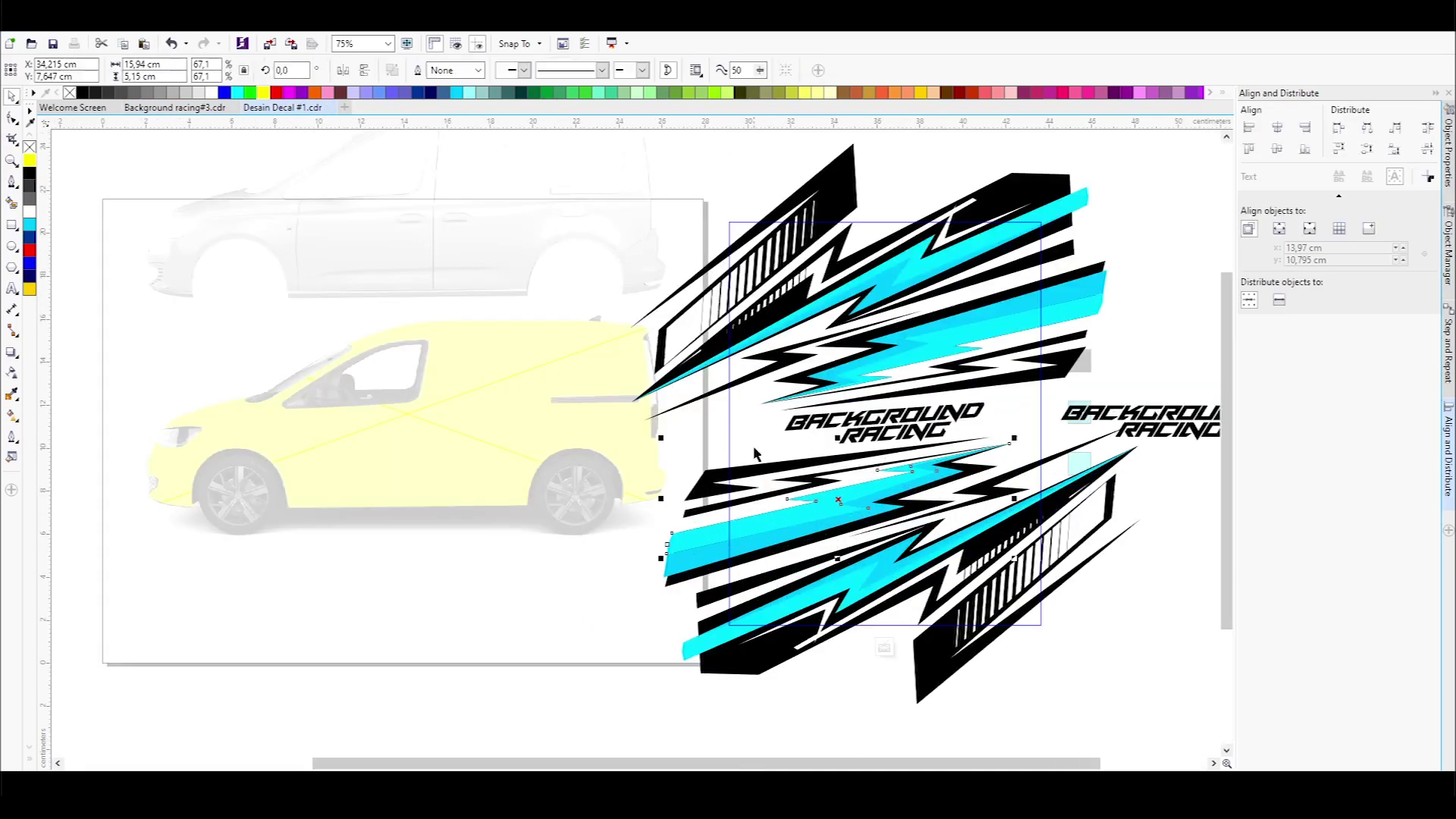
pyautogui.moveTo(1181, 685); pyautogui.dragTo(1180, 684)
pyautogui.rightClick(864, 504)
pyautogui.click(910, 294)
pyautogui.click(884, 647)
# Open the yellow body's PowerClip for editing and paste the copied racing stripes into it
pyautogui.click(426, 453)
pyautogui.moveTo(422, 452); pyautogui.dragTo(634, 470)
pyautogui.rightClick(621, 460)
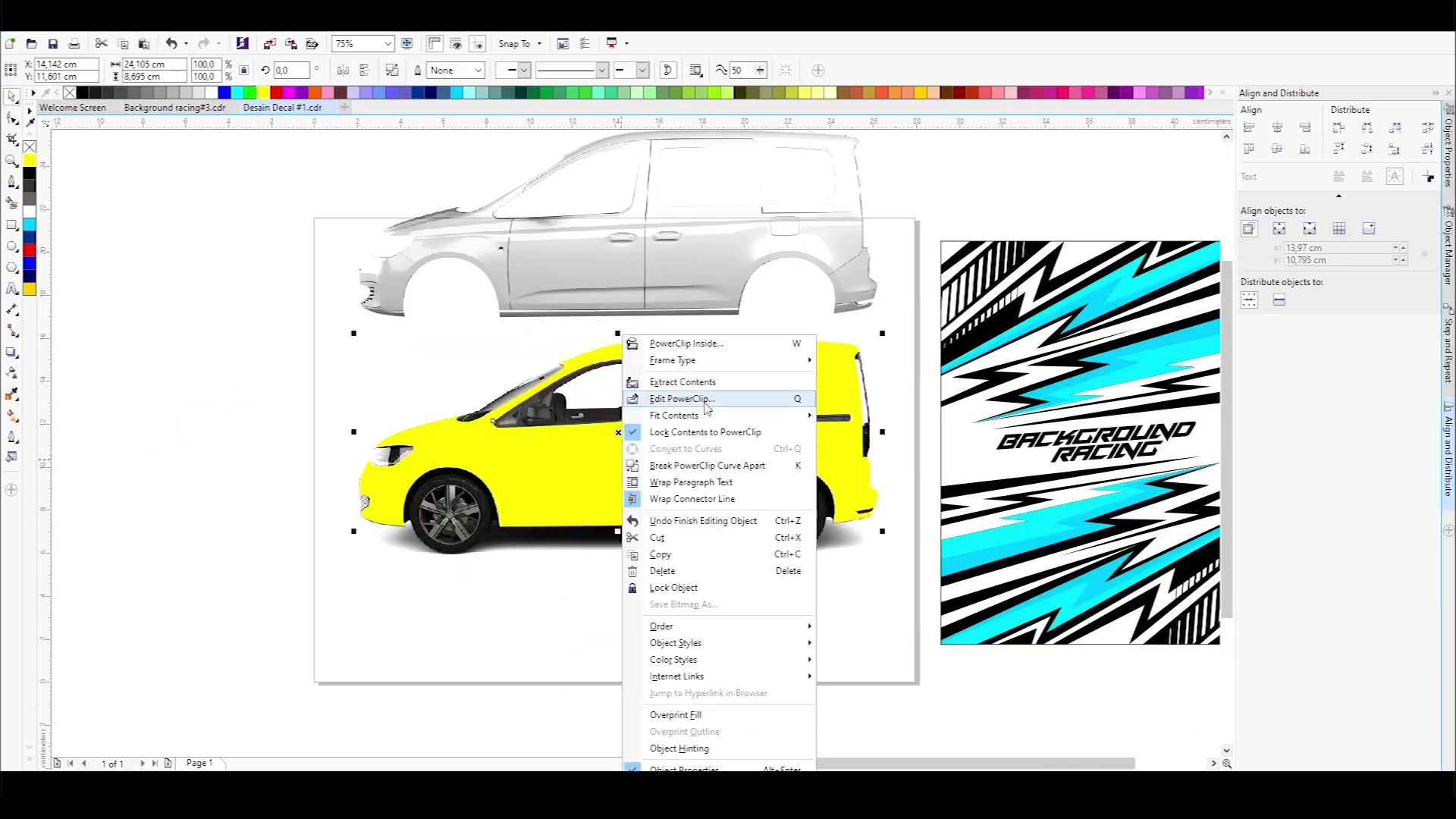
pyautogui.click(705, 399)
pyautogui.rightClick(615, 383)
pyautogui.click(664, 482)
# Fit the stripes across the van's side, about 24.8 × 12.1 cm and rotated about 6°, and finish the PowerClip edit
pyautogui.moveTo(1085, 543); pyautogui.dragTo(641, 441)
pyautogui.scroll(2, 623, 515)
pyautogui.moveTo(1149, 345); pyautogui.dragTo(1099, 305)
pyautogui.moveTo(683, 426); pyautogui.dragTo(699, 382)
pyautogui.moveTo(1153, 255); pyautogui.dragTo(1172, 191)
pyautogui.scroll(-2, 640, 409)
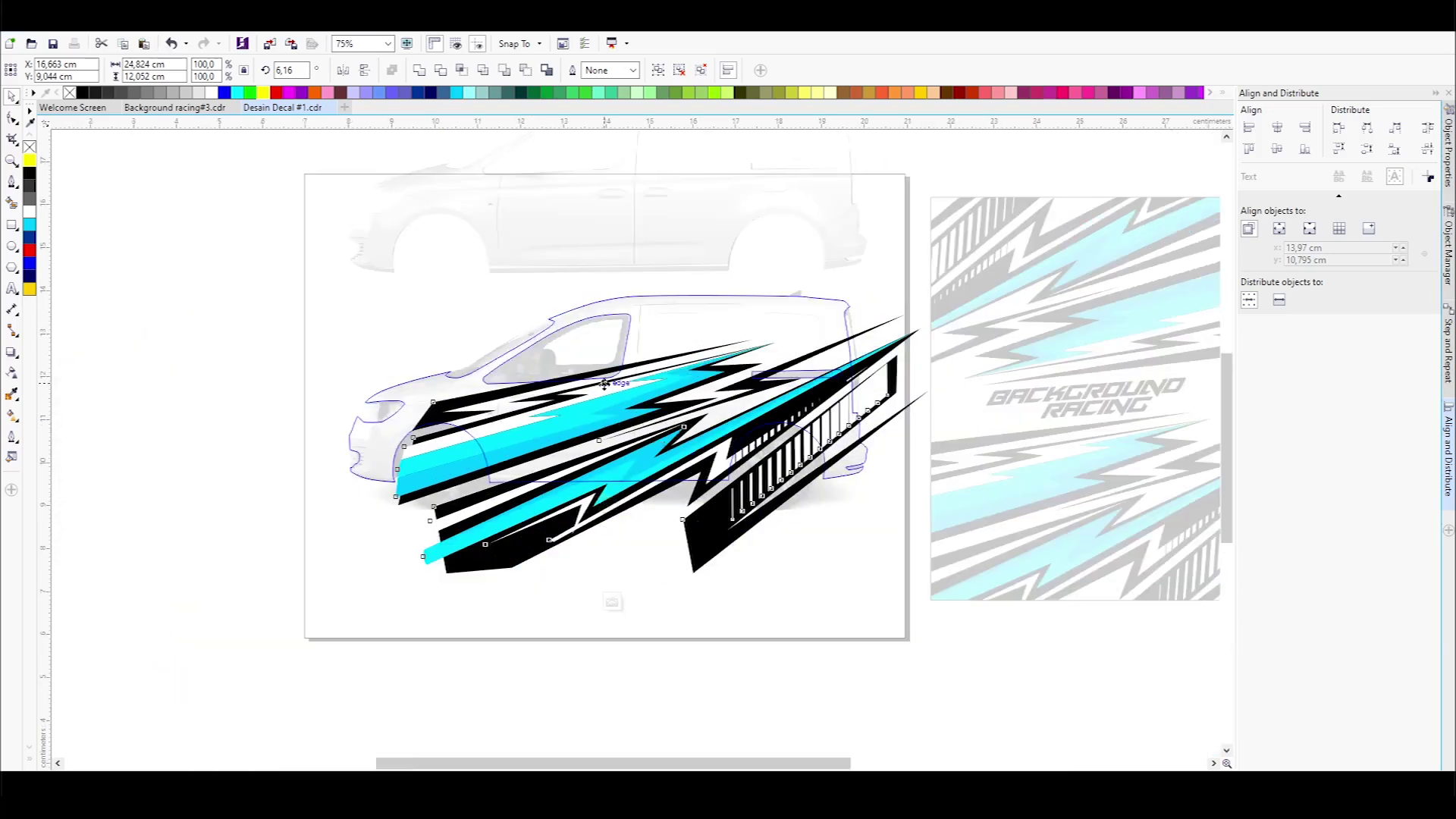
pyautogui.scroll(2, 601, 601)
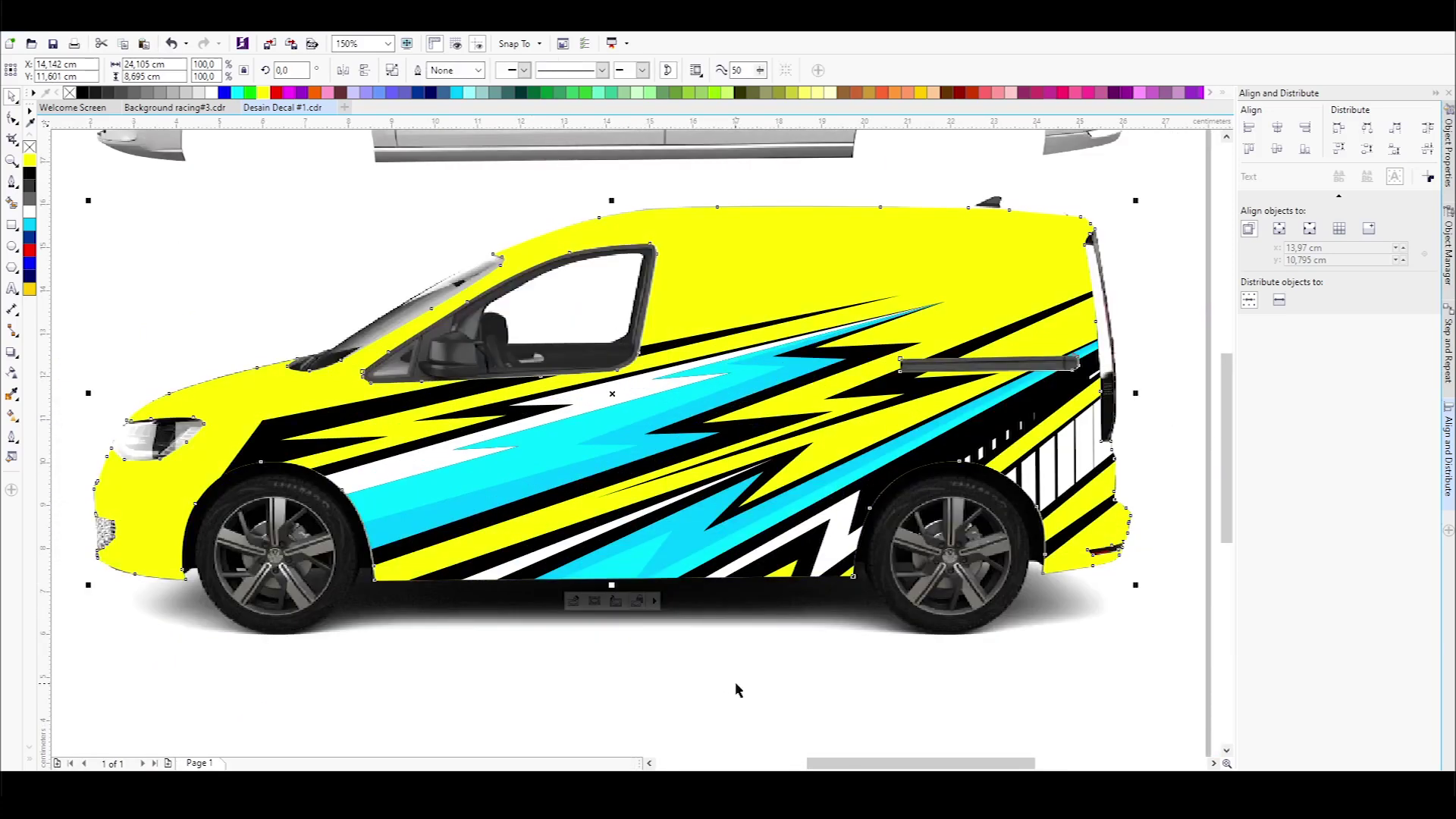
# Pull the striped body shape down off the van photo, and undo the move
pyautogui.scroll(-2, 734, 685)
pyautogui.scroll(-2, 835, 465)
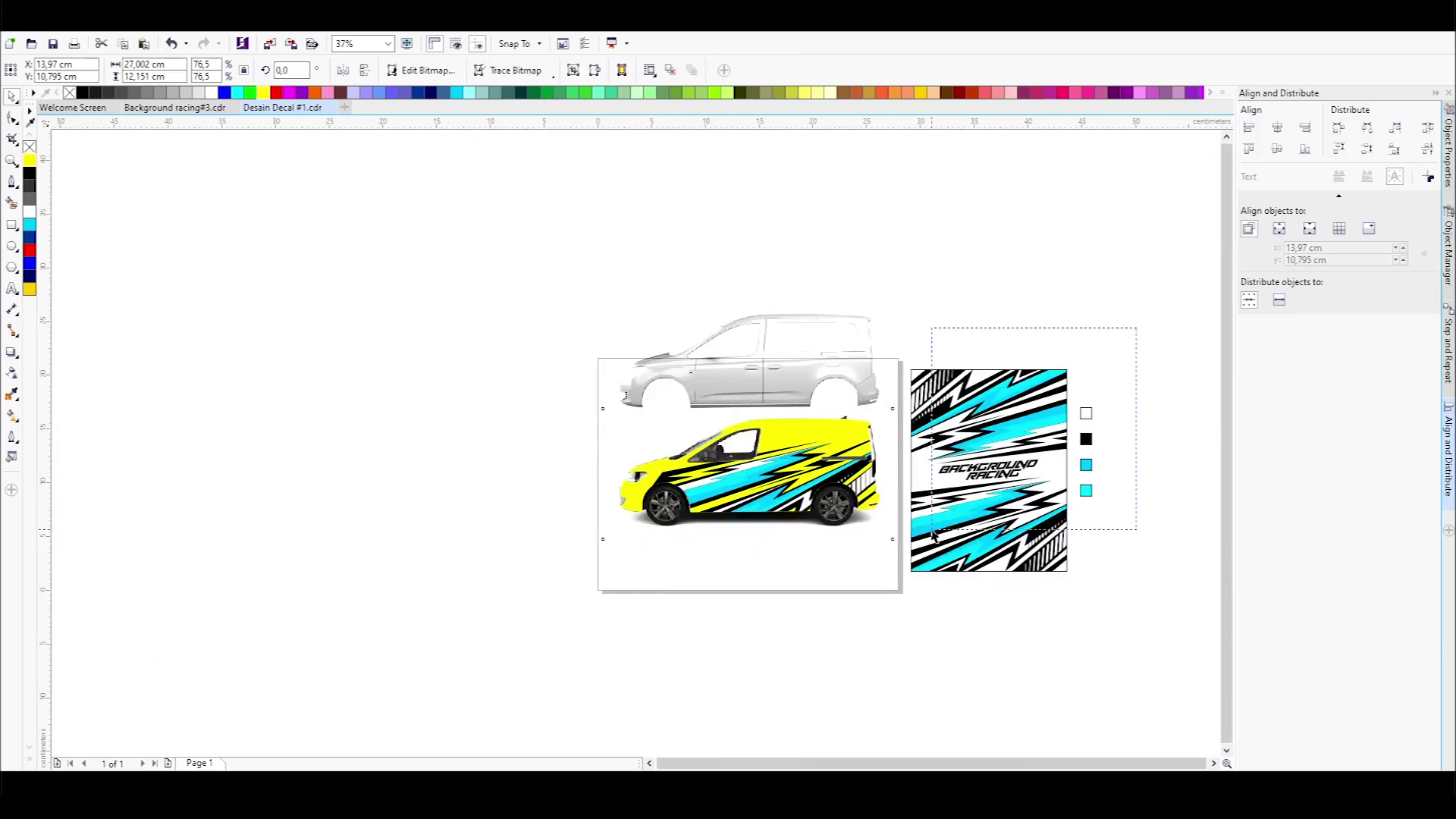
pyautogui.scroll(4, 739, 472)
pyautogui.click(822, 443)
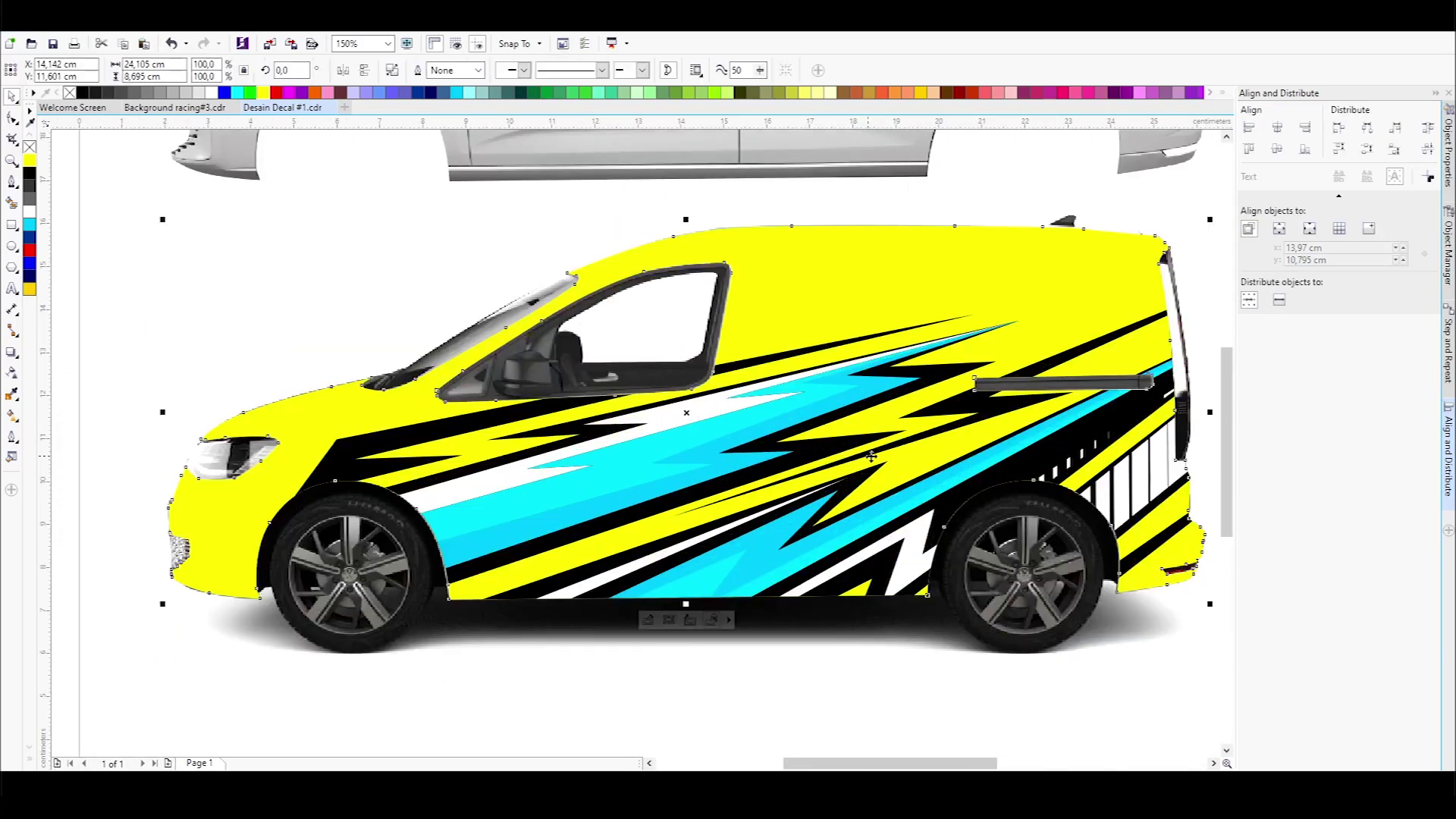
pyautogui.scroll(-1, 819, 442)
pyautogui.moveTo(818, 442); pyautogui.dragTo(815, 565)
pyautogui.hotkey('ctrl', 'z')
pyautogui.scroll(1, 766, 418)
pyautogui.moveTo(816, 462); pyautogui.dragTo(815, 464)
pyautogui.scroll(-1, 815, 463)
pyautogui.scroll(1, 768, 450)
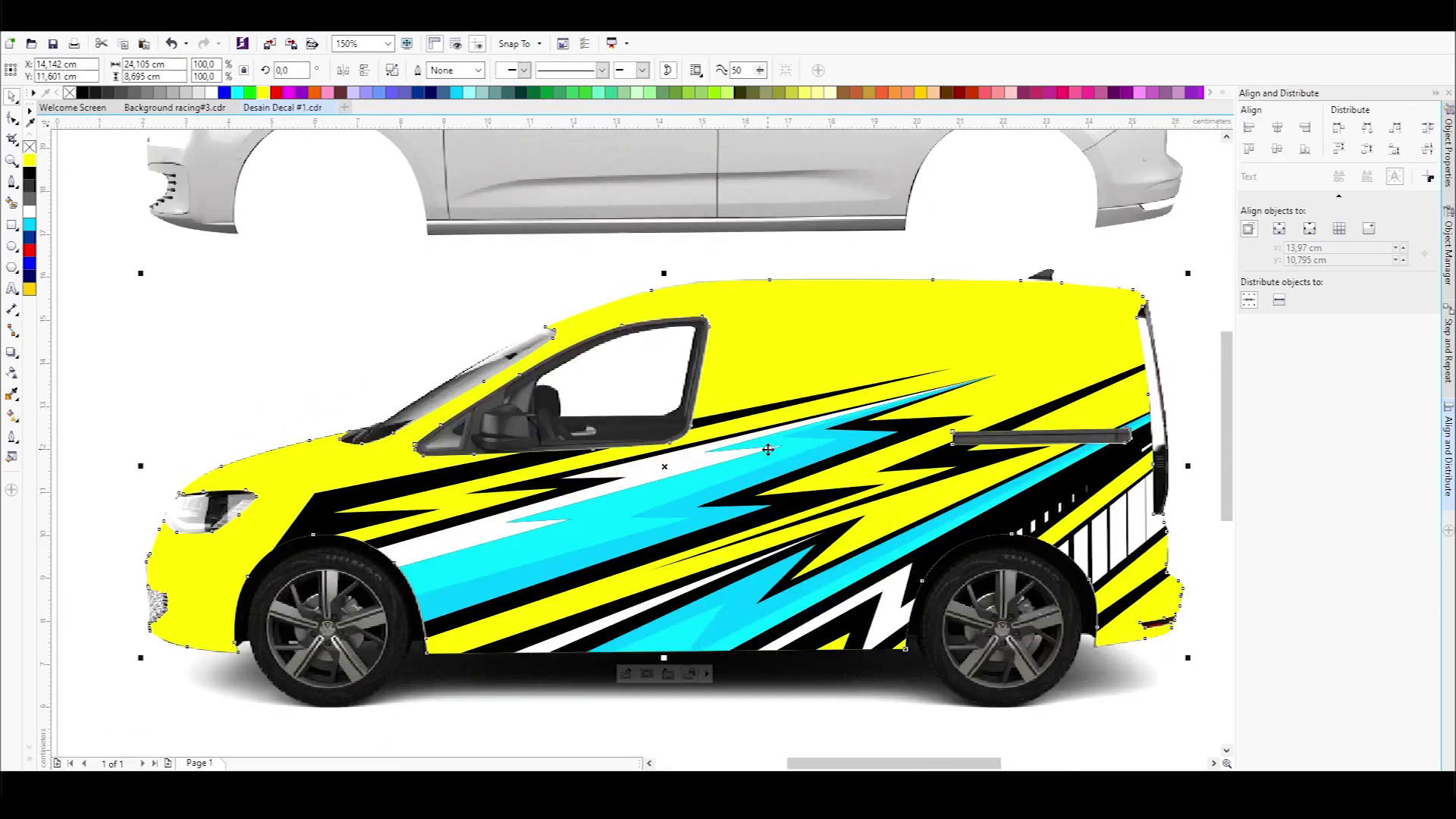
# Try white and cyan base fills behind the stripes on the van body, and return to yellow
pyautogui.click(29, 211)
pyautogui.click(29, 160)
pyautogui.click(29, 211)
pyautogui.click(30, 224)
pyautogui.click(28, 210)
pyautogui.click(28, 160)
# Select the shading group with the striped body and align them vertically by centre
pyautogui.scroll(-1, 736, 381)
pyautogui.click(736, 381)
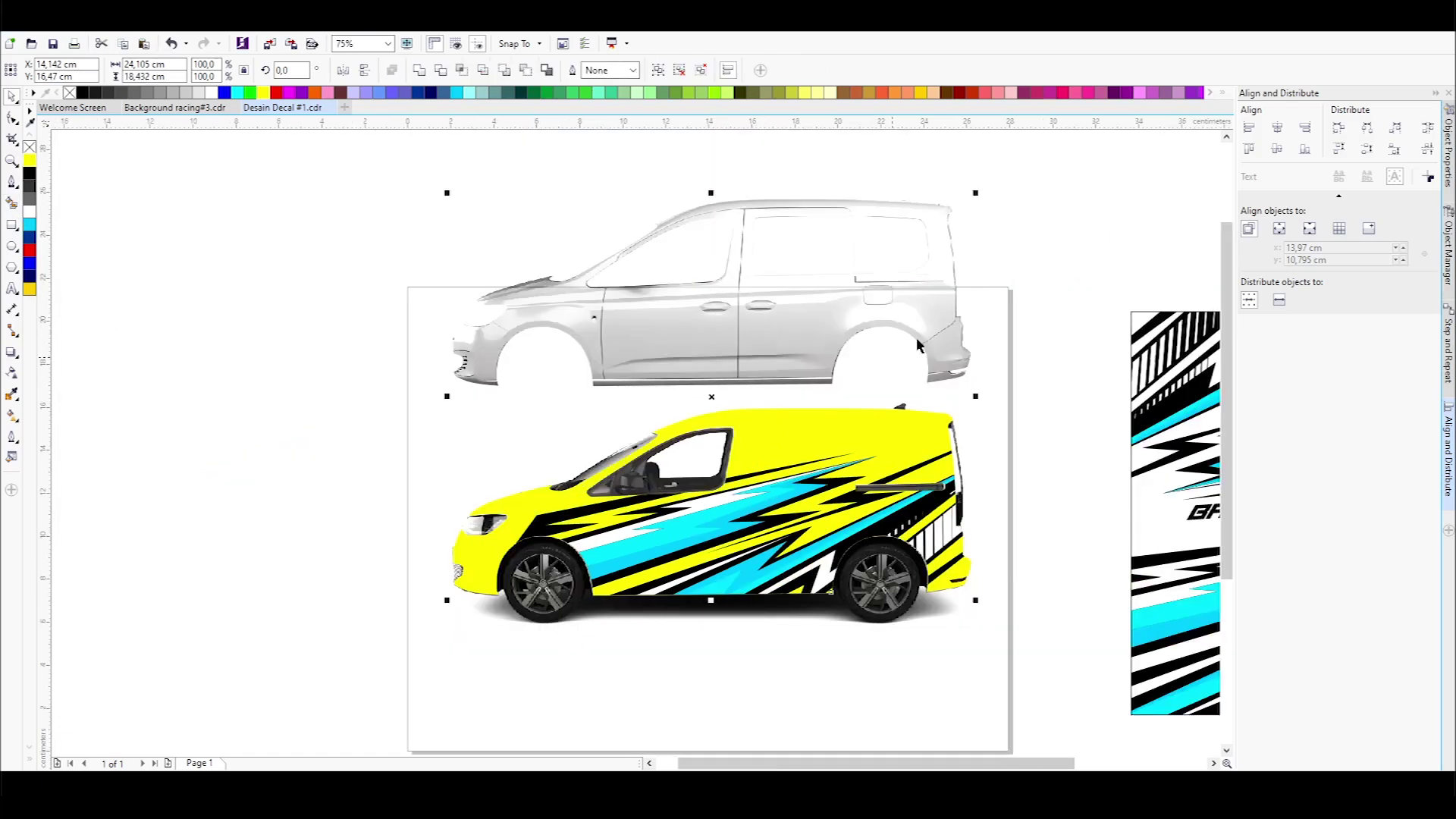
pyautogui.click(1282, 155)
pyautogui.click(1077, 307)
pyautogui.scroll(1, 760, 541)
pyautogui.scroll(-1, 671, 453)
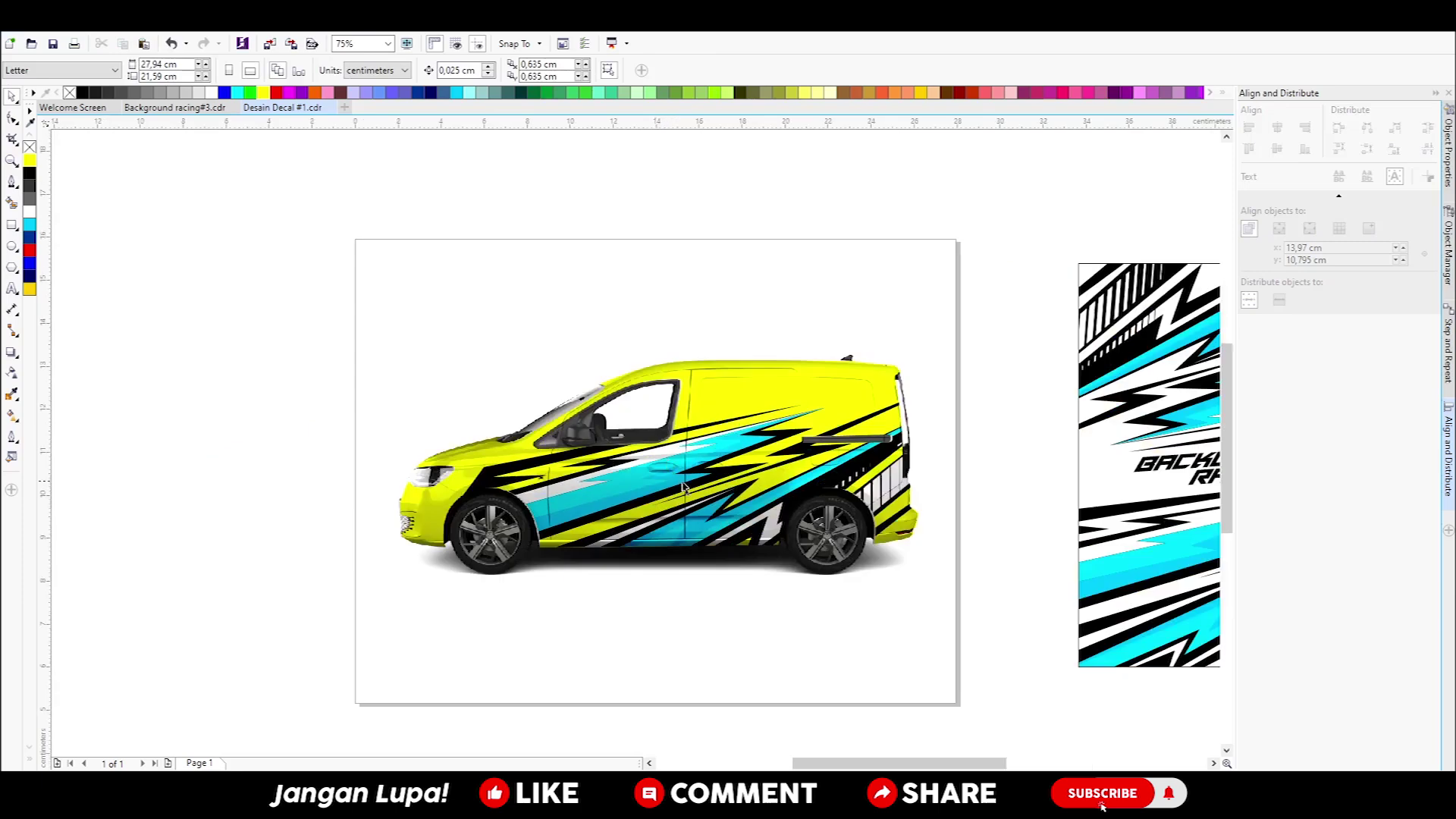
# Lift the shading off the van to change the body's base fill to white, and realign the shading over it
pyautogui.scroll(1, 705, 477)
pyautogui.click(713, 424)
pyautogui.moveTo(686, 475); pyautogui.dragTo(692, 356)
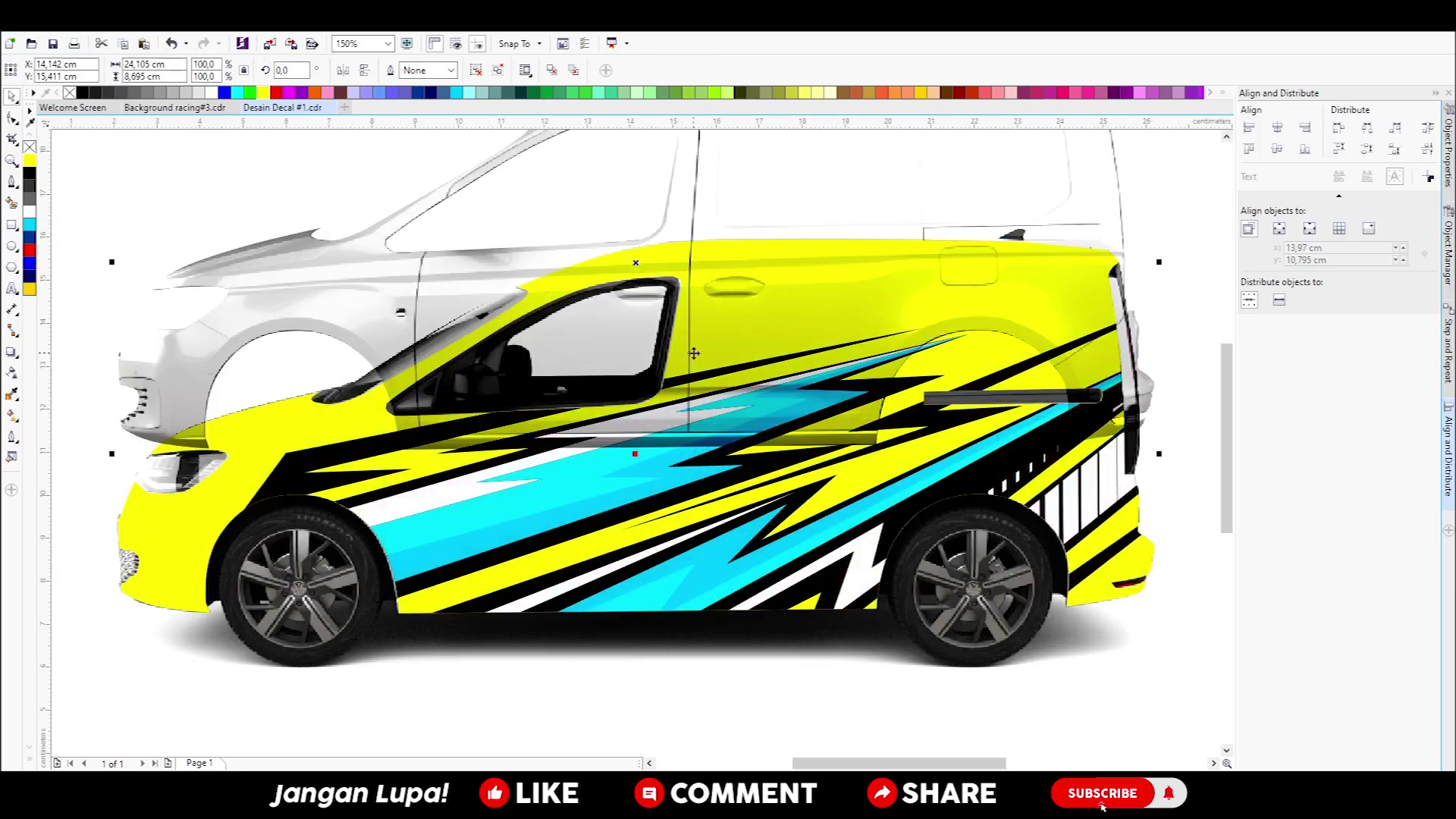
pyautogui.scroll(-1, 692, 356)
pyautogui.scroll(1, 726, 337)
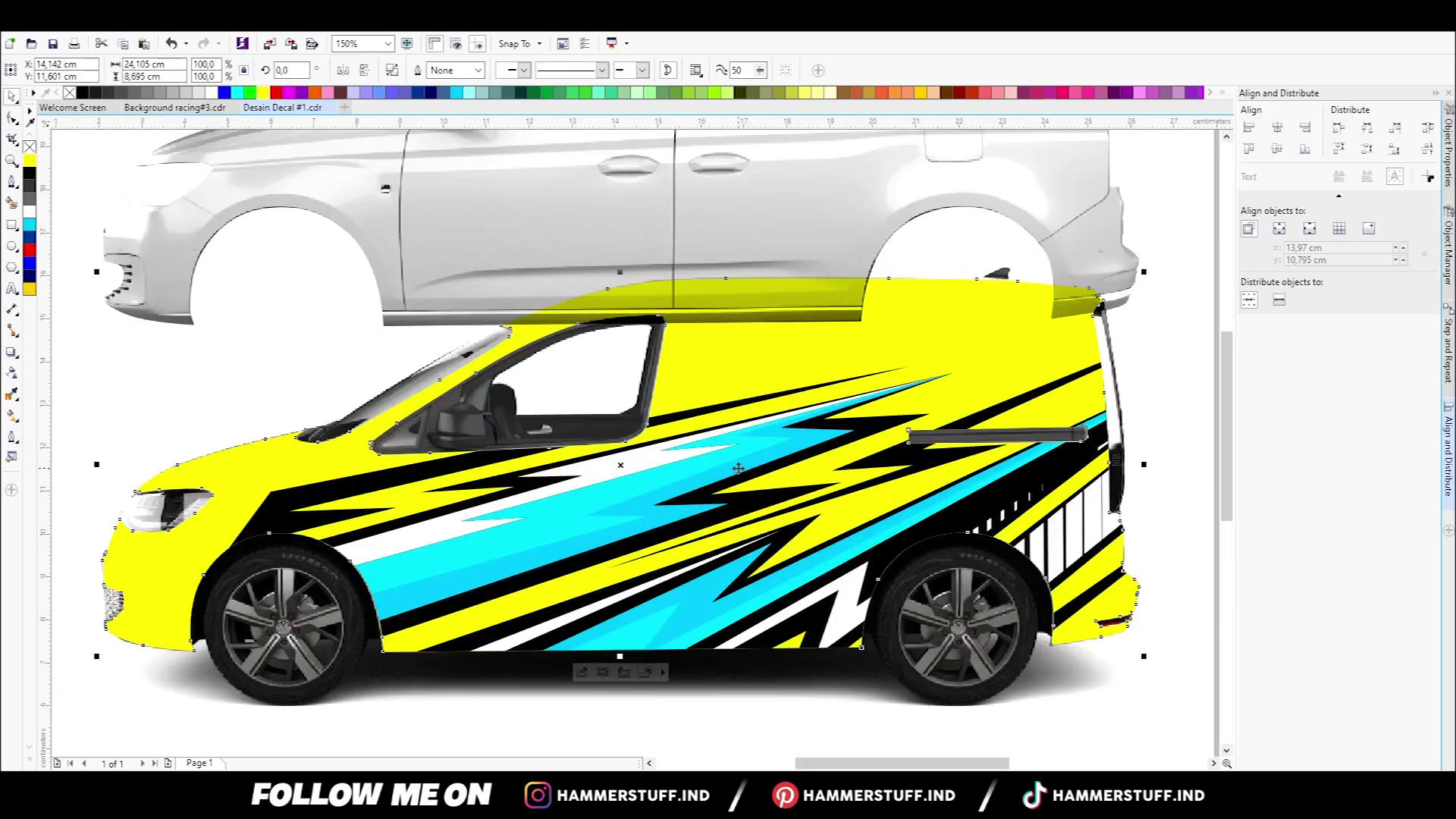
pyautogui.scroll(-1, 740, 468)
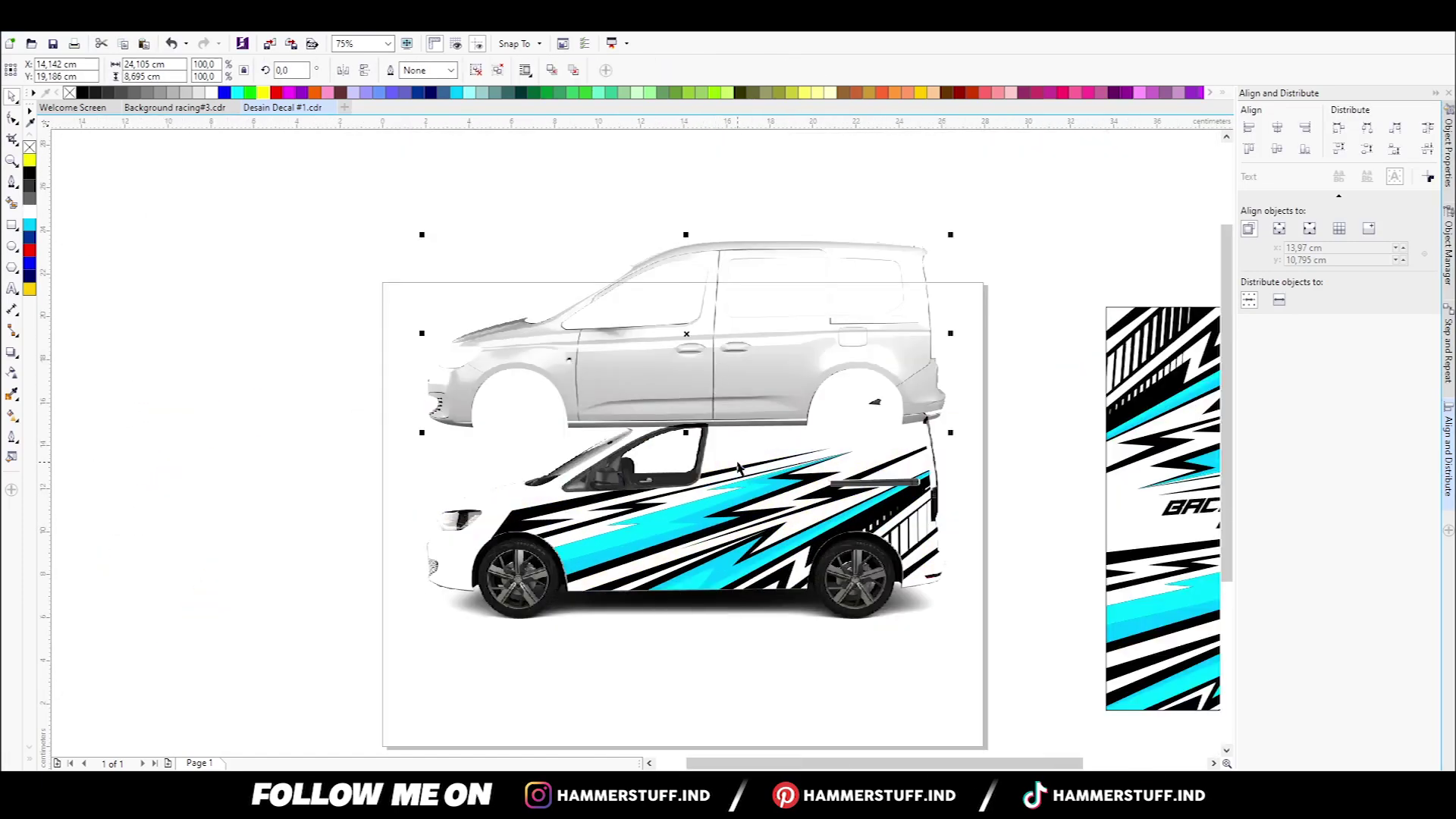
pyautogui.click(1279, 151)
pyautogui.scroll(1, 686, 485)
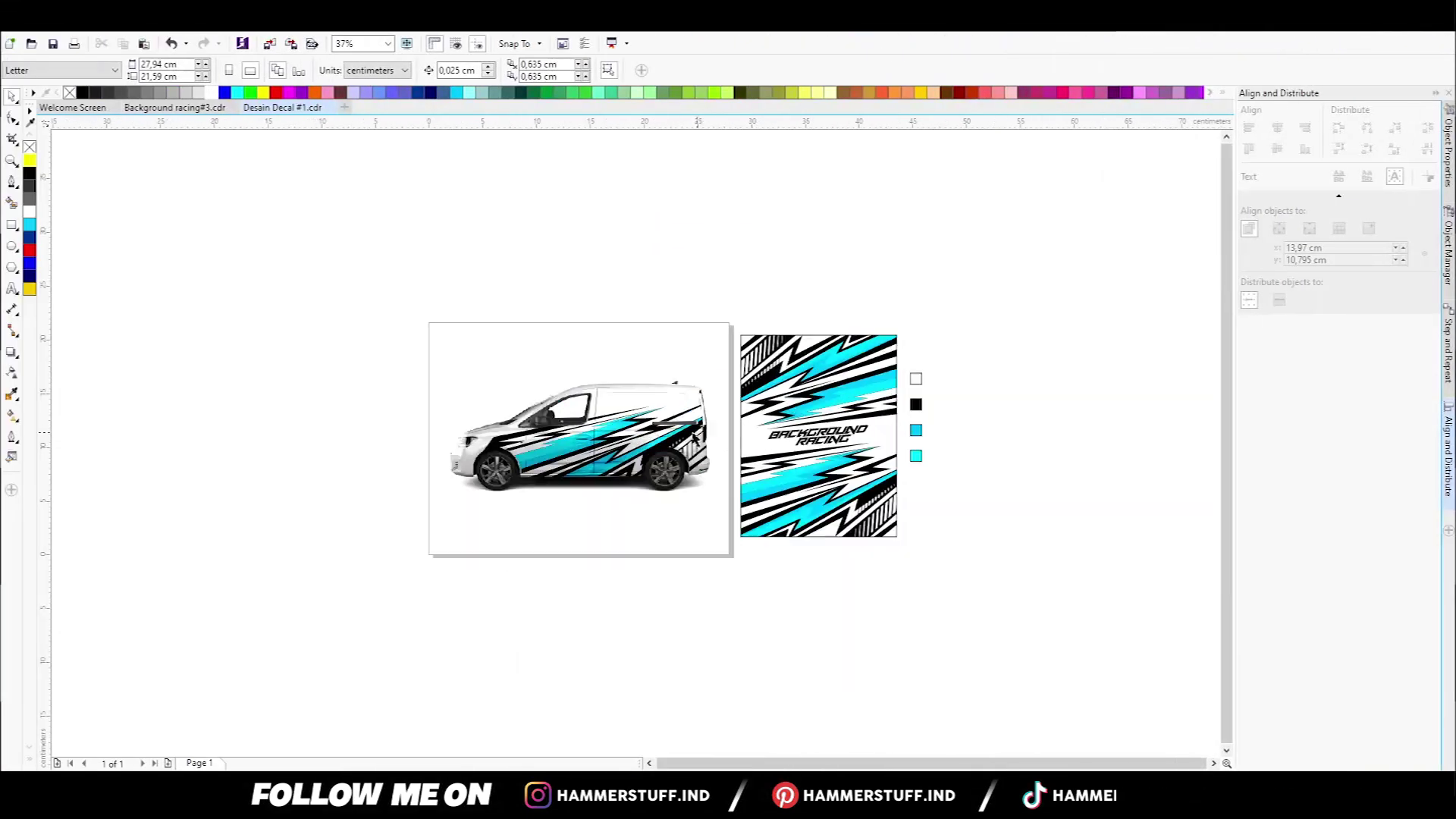
# Open the racing background's PowerClip contents and copy the BACKGROUND RACING lettering
pyautogui.scroll(2, 694, 438)
pyautogui.click(927, 460)
pyautogui.scroll(1, 910, 531)
pyautogui.scroll(-1, 893, 581)
pyautogui.scroll(1, 893, 581)
pyautogui.doubleClick(893, 581)
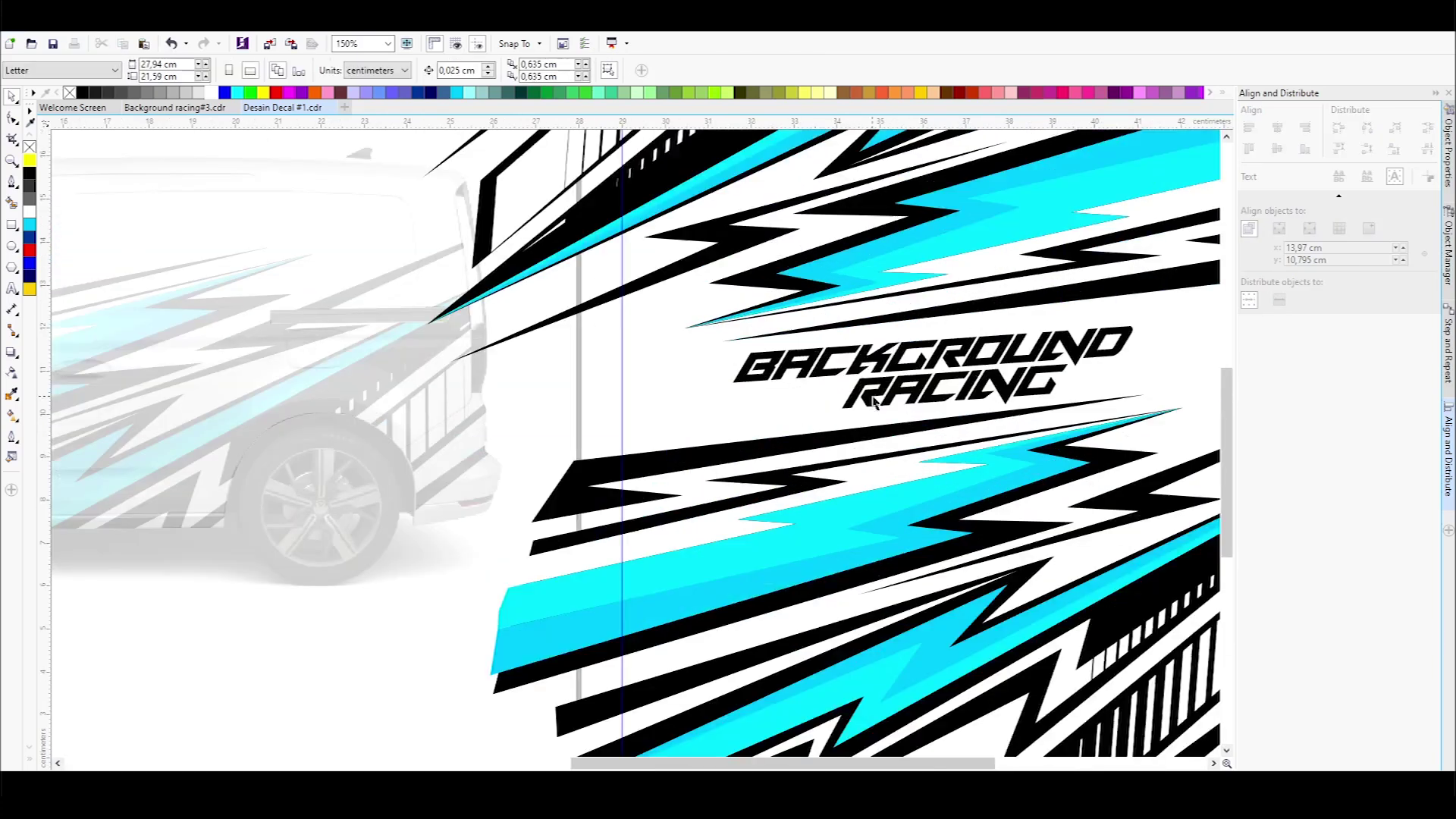
pyautogui.scroll(-1, 895, 388)
pyautogui.rightClick(894, 389)
pyautogui.click(946, 580)
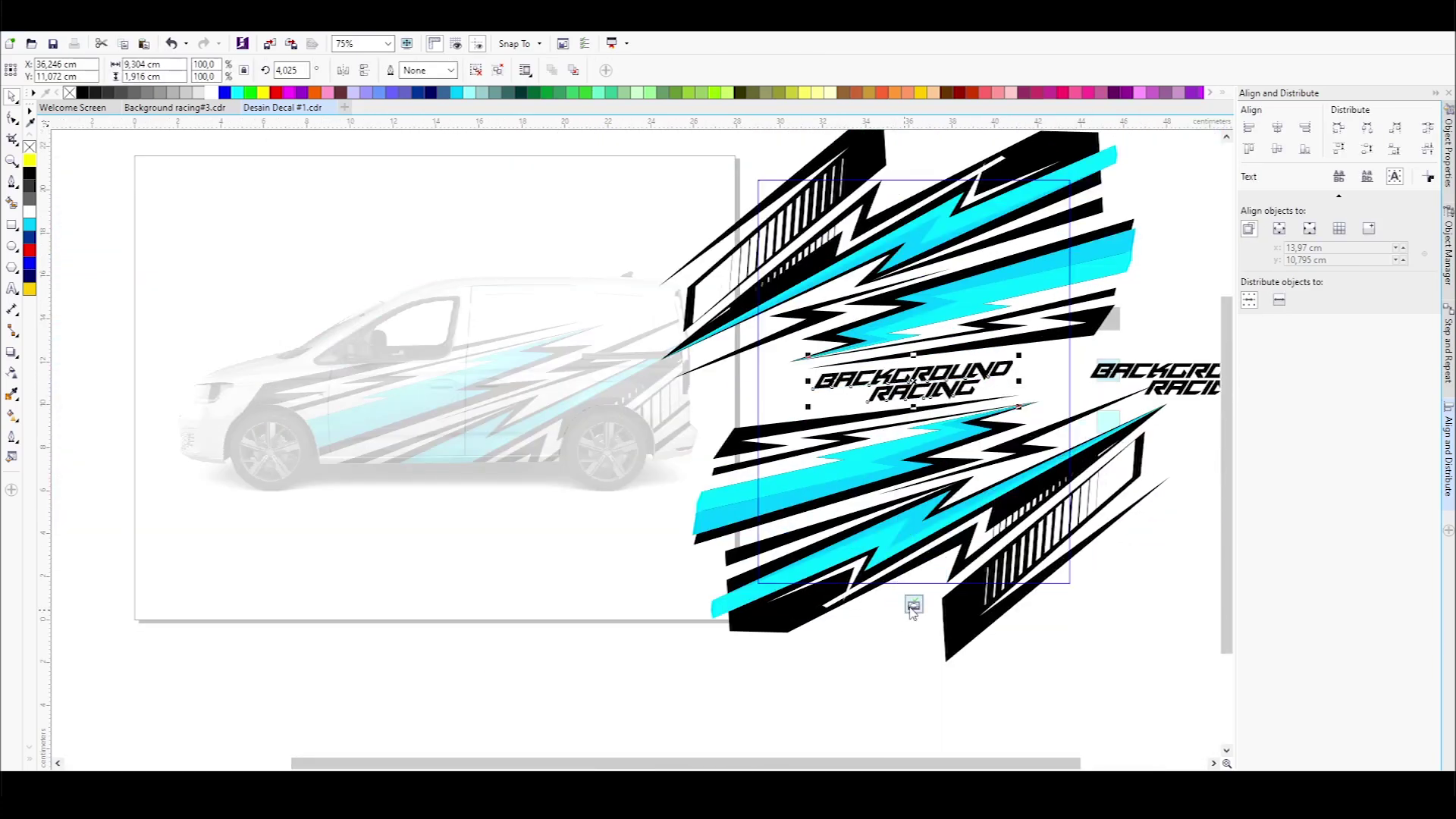
# Finish editing the PowerClip, paste the BACKGROUND RACING lettering onto the van's side, fill it white and enlarge it to about 11.9 cm wide
pyautogui.click(712, 546)
pyautogui.scroll(-1, 784, 475)
pyautogui.scroll(1, 784, 476)
pyautogui.rightClick(657, 219)
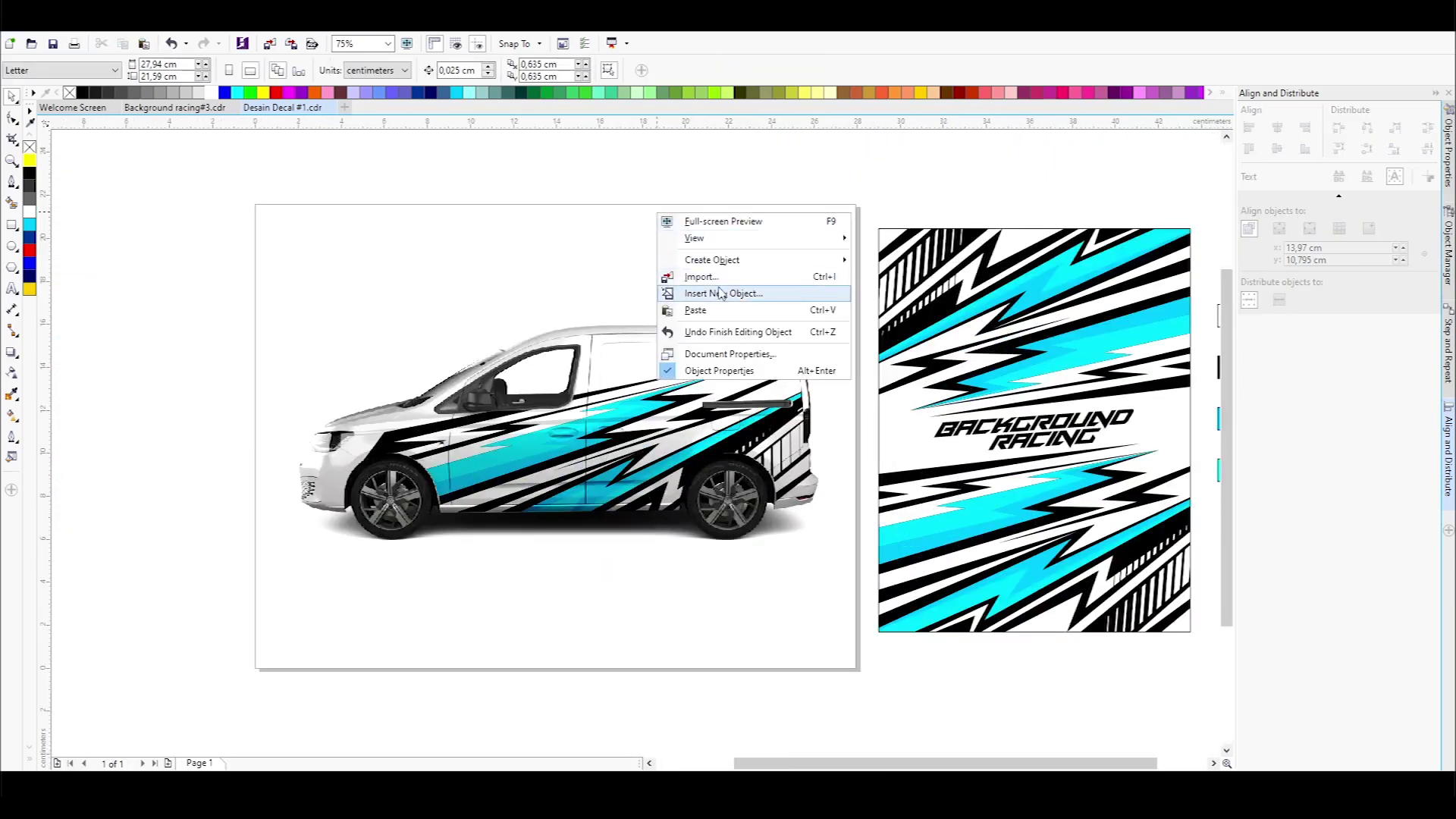
pyautogui.click(705, 289)
pyautogui.scroll(1, 461, 529)
pyautogui.moveTo(673, 608); pyautogui.dragTo(682, 408)
pyautogui.moveTo(868, 362); pyautogui.dragTo(954, 314)
pyautogui.moveTo(918, 352)
pyautogui.mouseDown()
pyautogui.moveTo(930, 334)
pyautogui.moveTo(960, 337)
pyautogui.moveTo(934, 325)
pyautogui.moveTo(906, 342)
pyautogui.mouseUp()
# Add a black outside contour around the BACKGROUND RACING lettering and break the contour apart from it
pyautogui.click(11, 352)
pyautogui.click(61, 358)
pyautogui.moveTo(640, 375); pyautogui.dragTo(649, 361)
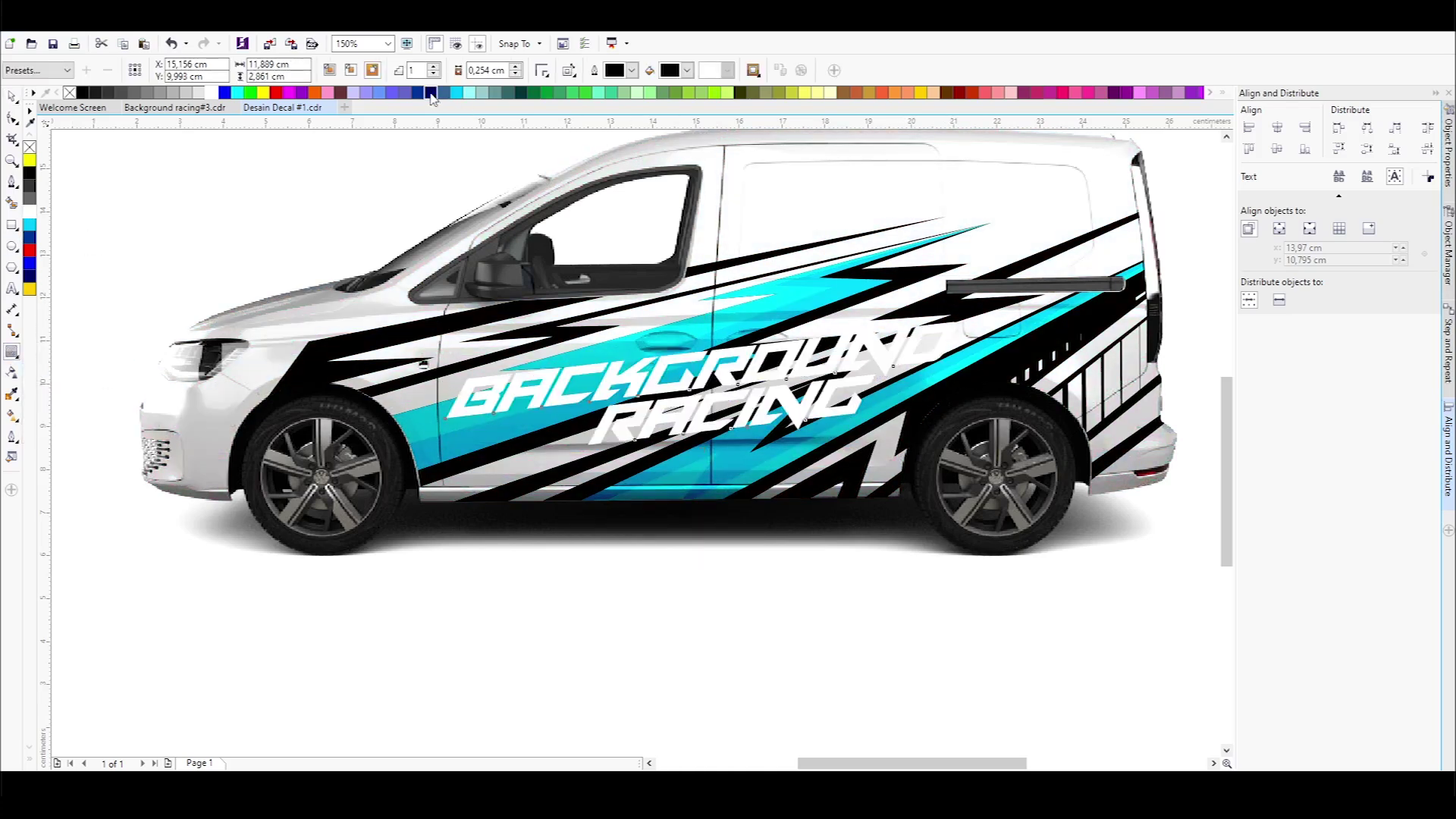
pyautogui.scroll(4, 953, 311)
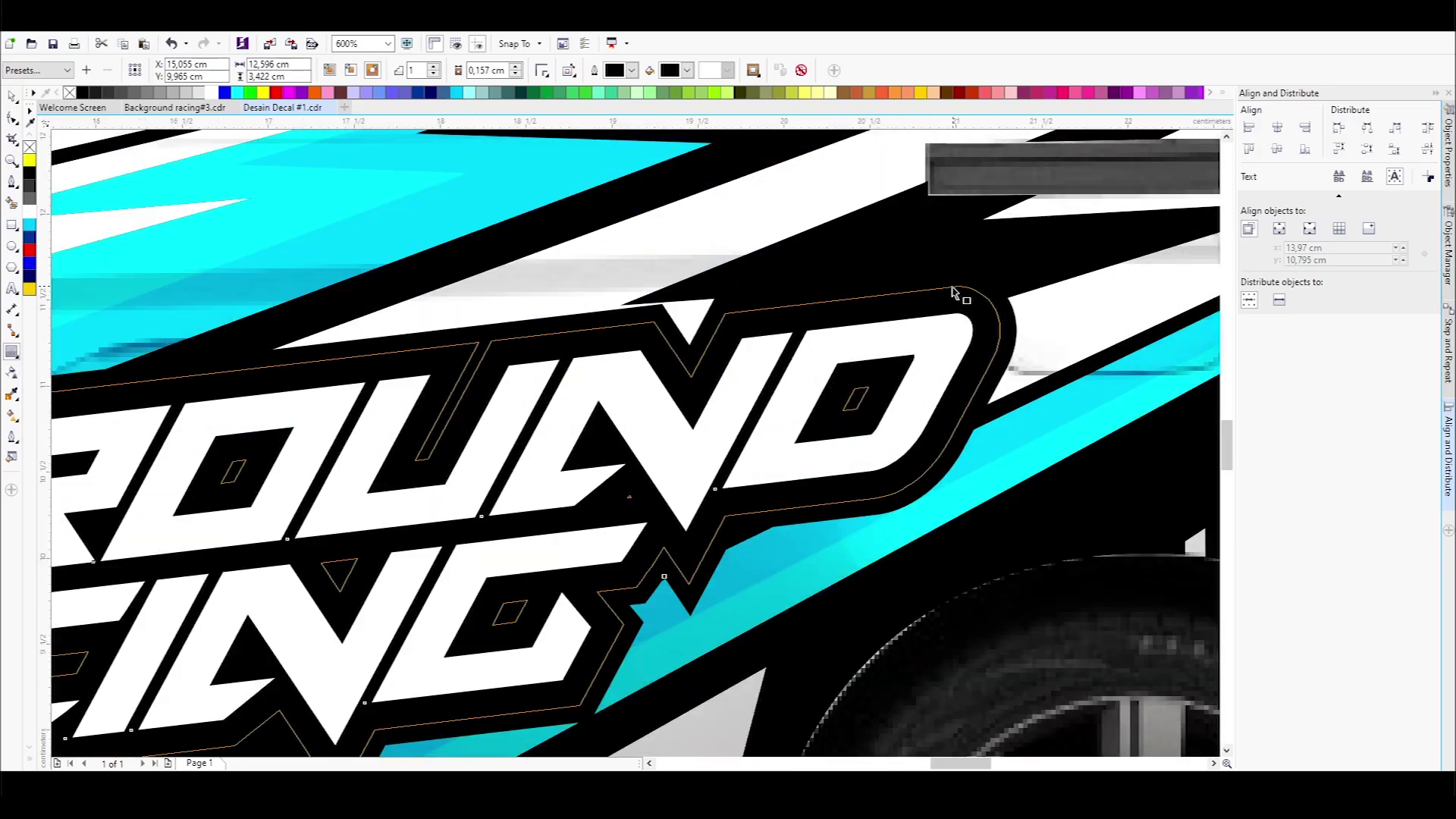
pyautogui.scroll(-2, 952, 292)
pyautogui.rightClick(682, 351)
pyautogui.click(762, 371)
# Bring the van's shading group to the front of the page so it covers the lettering
pyautogui.scroll(-2, 649, 416)
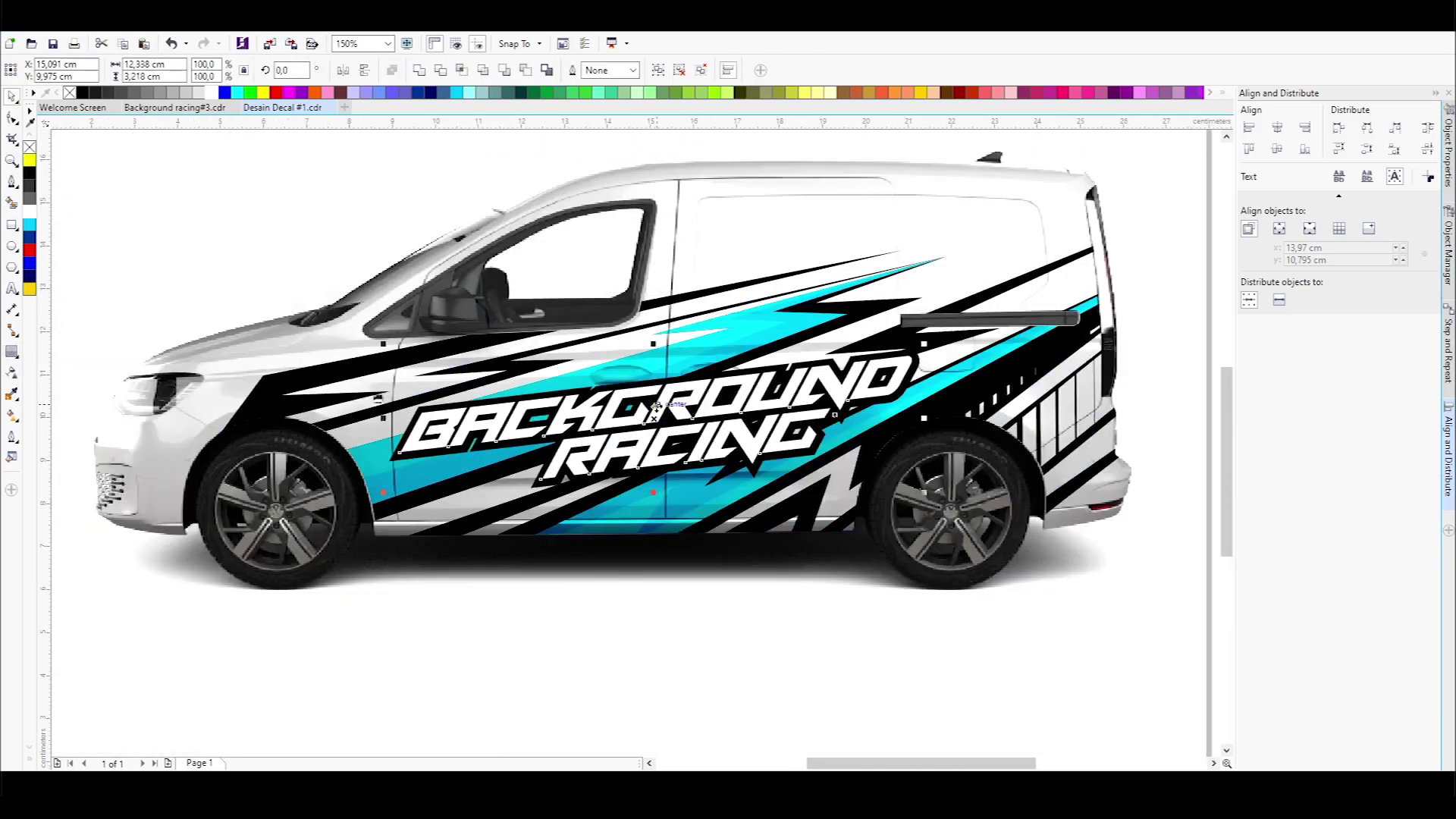
pyautogui.click(675, 334)
pyautogui.rightClick(666, 326)
pyautogui.click(717, 362)
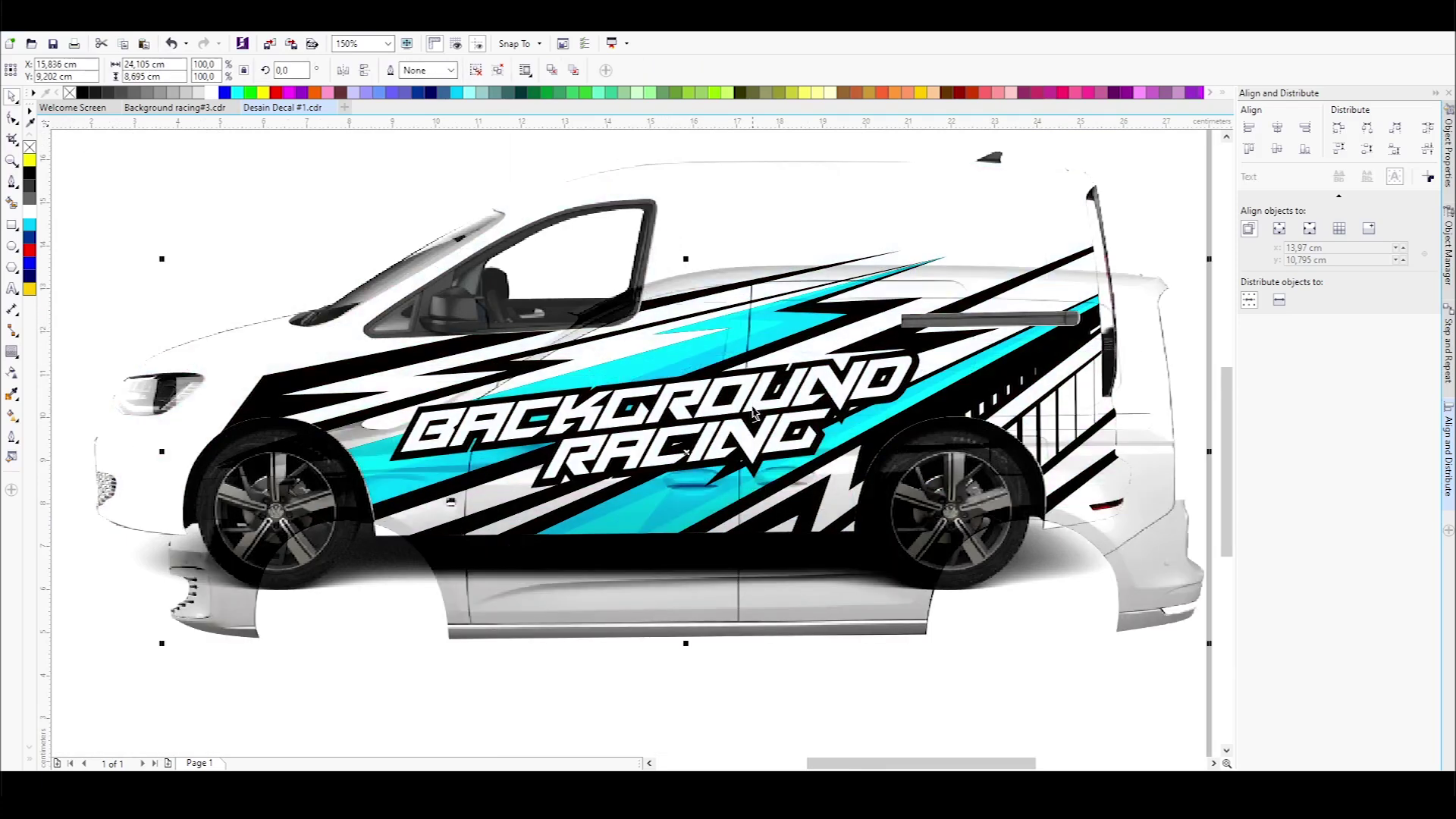
pyautogui.rightClick(687, 298)
pyautogui.moveTo(804, 543)
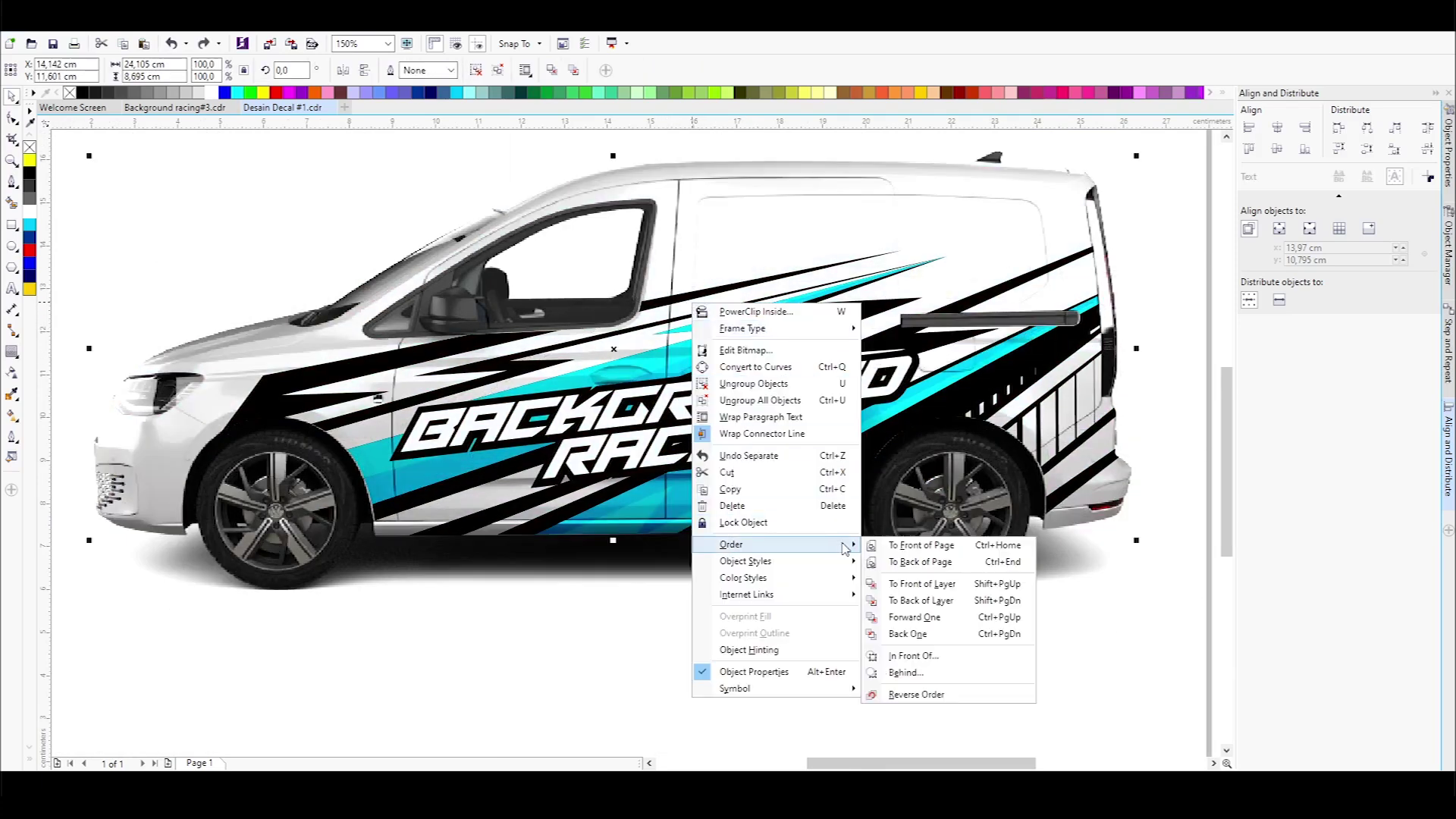
pyautogui.click(897, 543)
# Lift the shading group up off the van and ungroup all objects in the white lettering
pyautogui.click(718, 453)
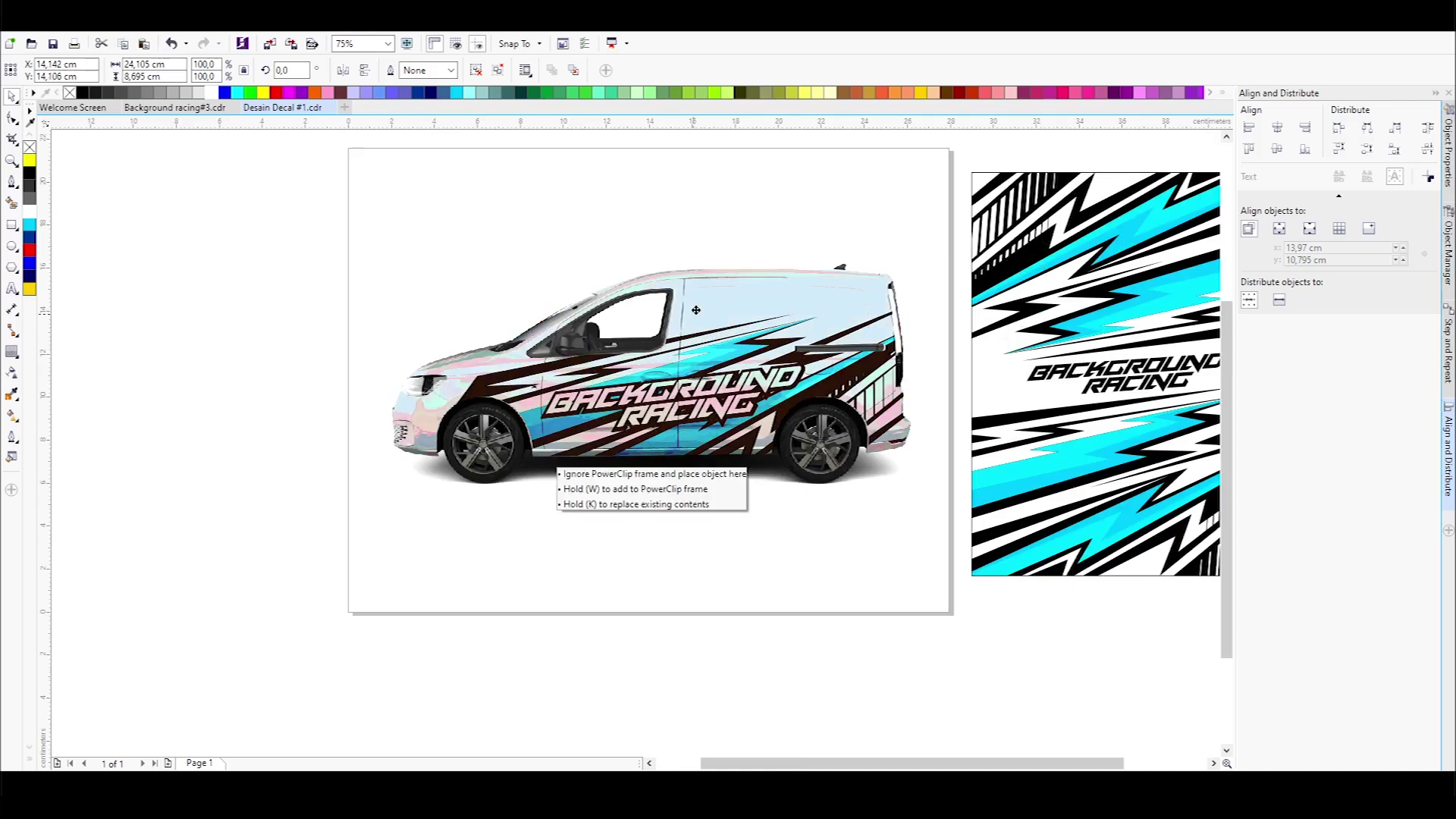
pyautogui.scroll(3, 671, 407)
pyautogui.click(671, 407)
pyautogui.rightClick(671, 407)
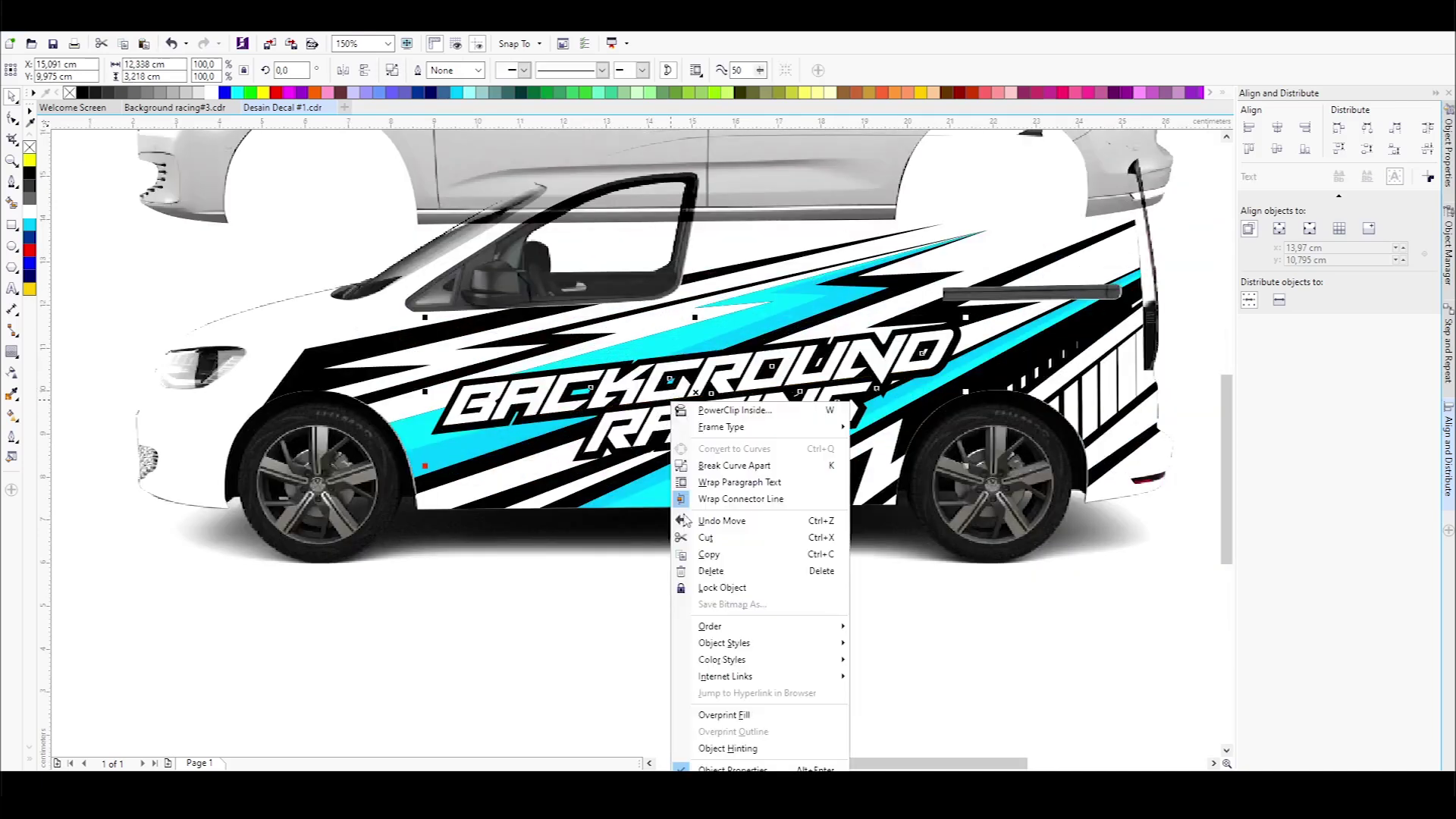
pyautogui.click(653, 477)
pyautogui.click(630, 435)
pyautogui.rightClick(630, 434)
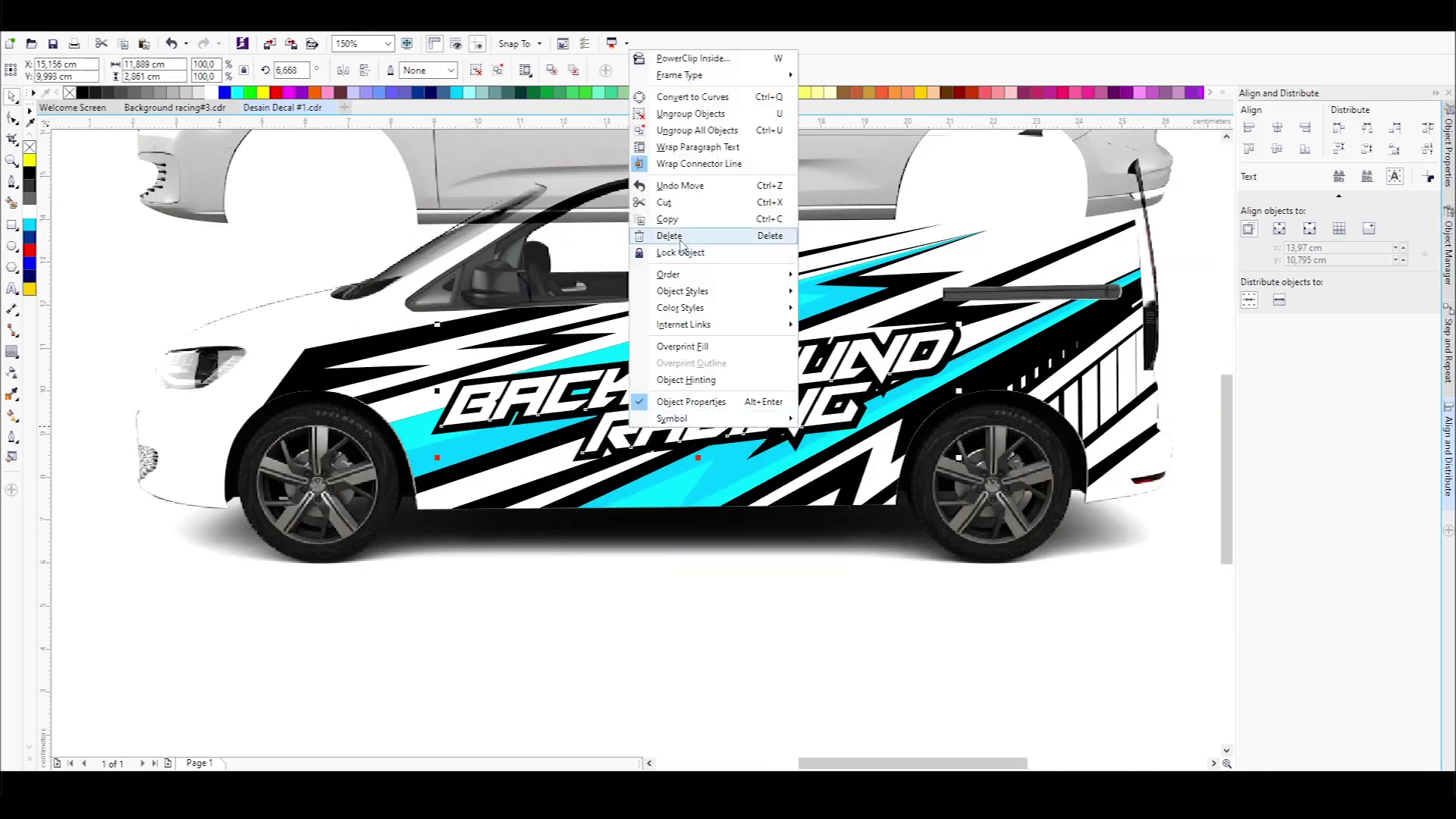
pyautogui.click(691, 131)
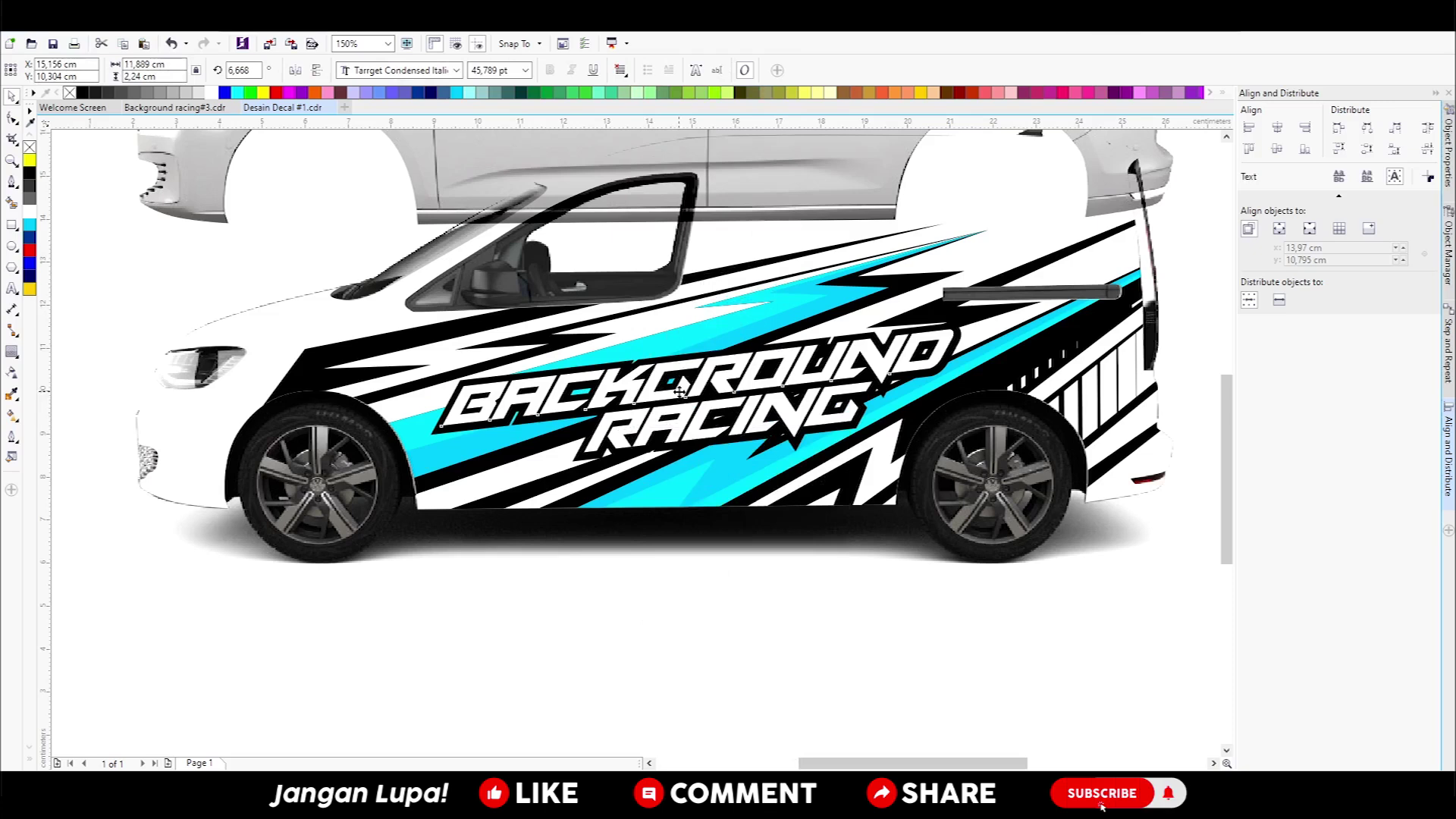
# Fill the word BACKGROUND with yellow and apply a linear fountain fill running from orange to yellow
pyautogui.moveTo(263, 92); pyautogui.dragTo(603, 354)
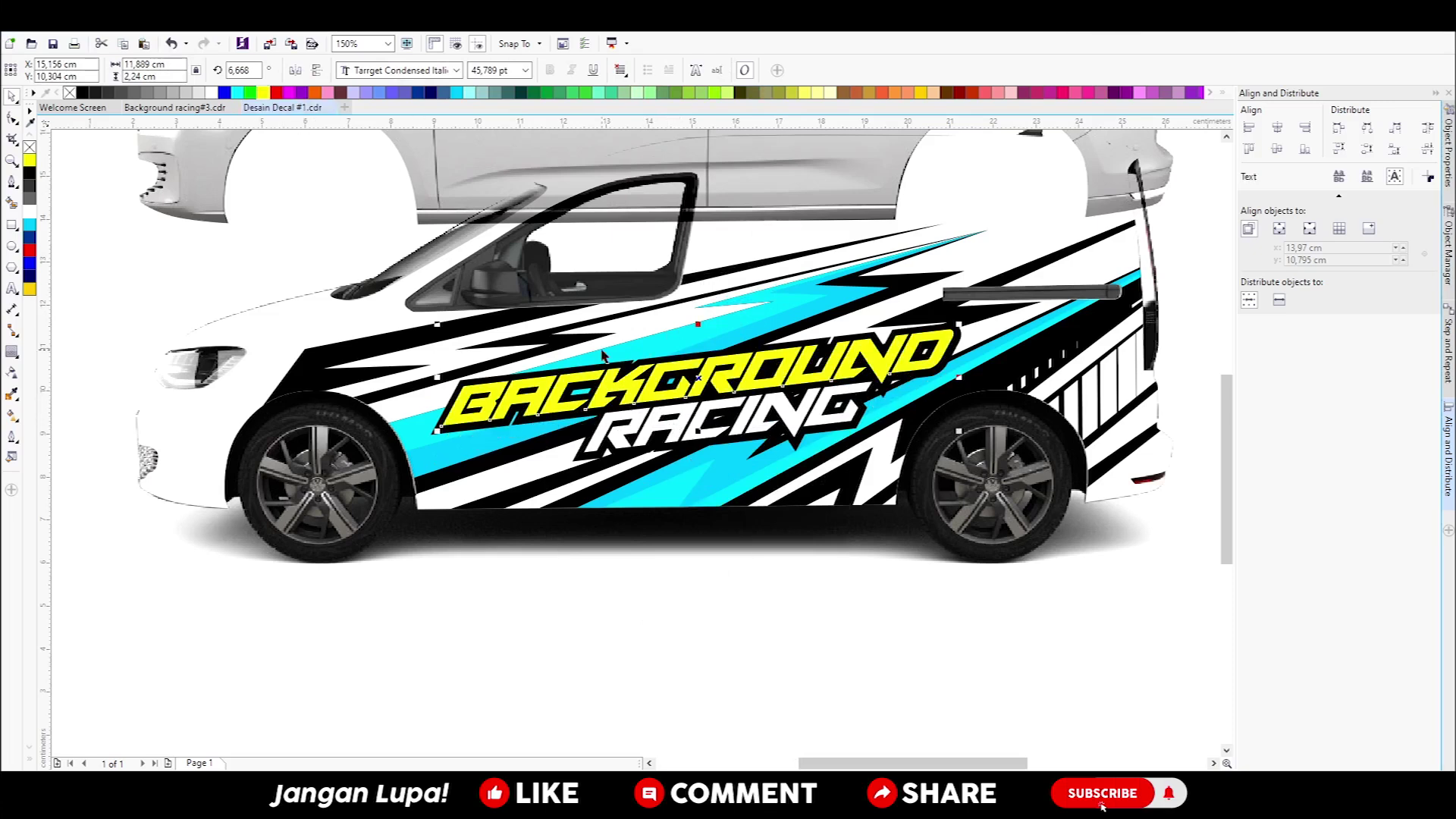
pyautogui.click(12, 415)
pyautogui.moveTo(574, 416); pyautogui.dragTo(781, 385)
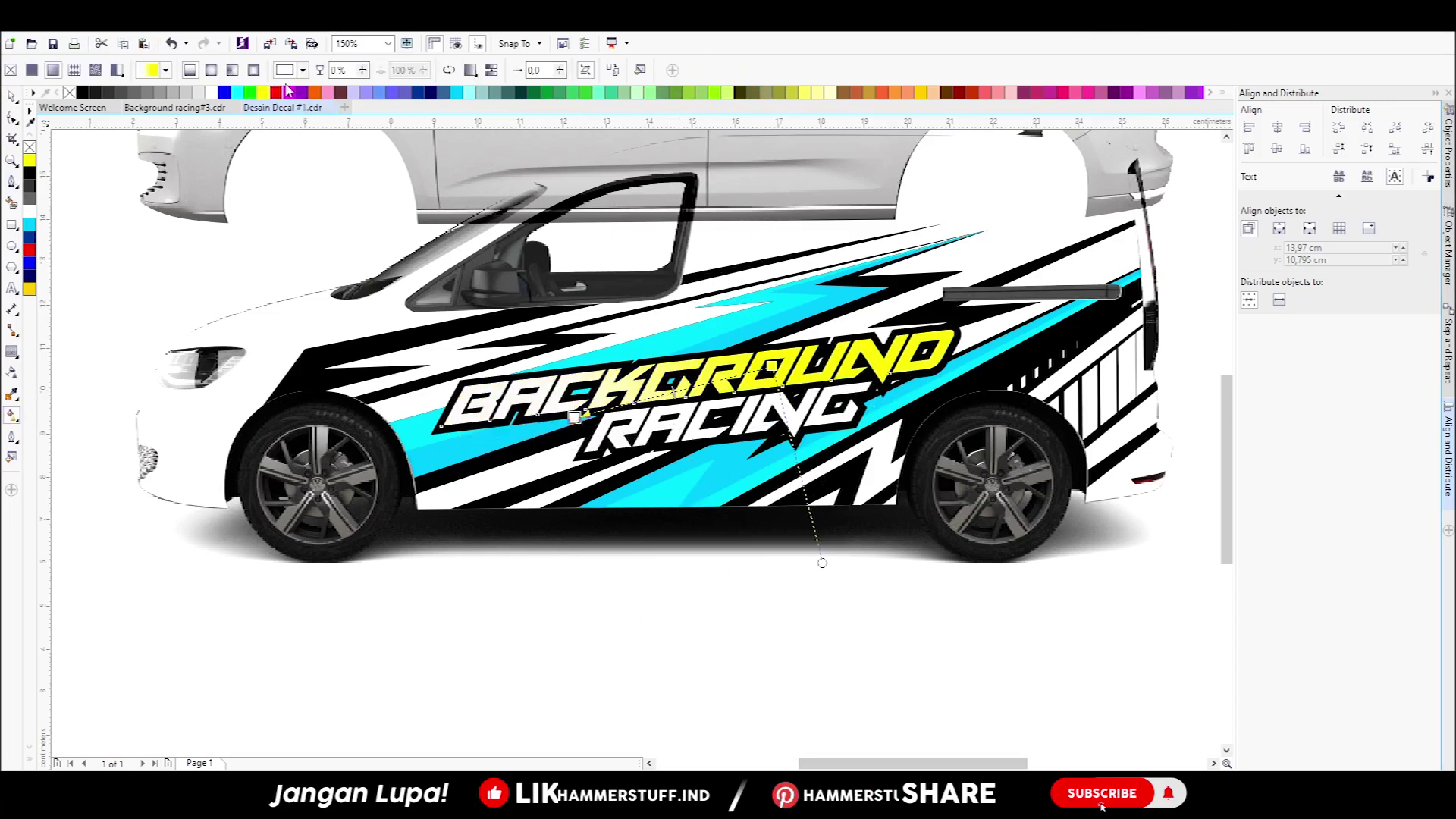
pyautogui.click(327, 92)
pyautogui.click(314, 92)
pyautogui.press('space')
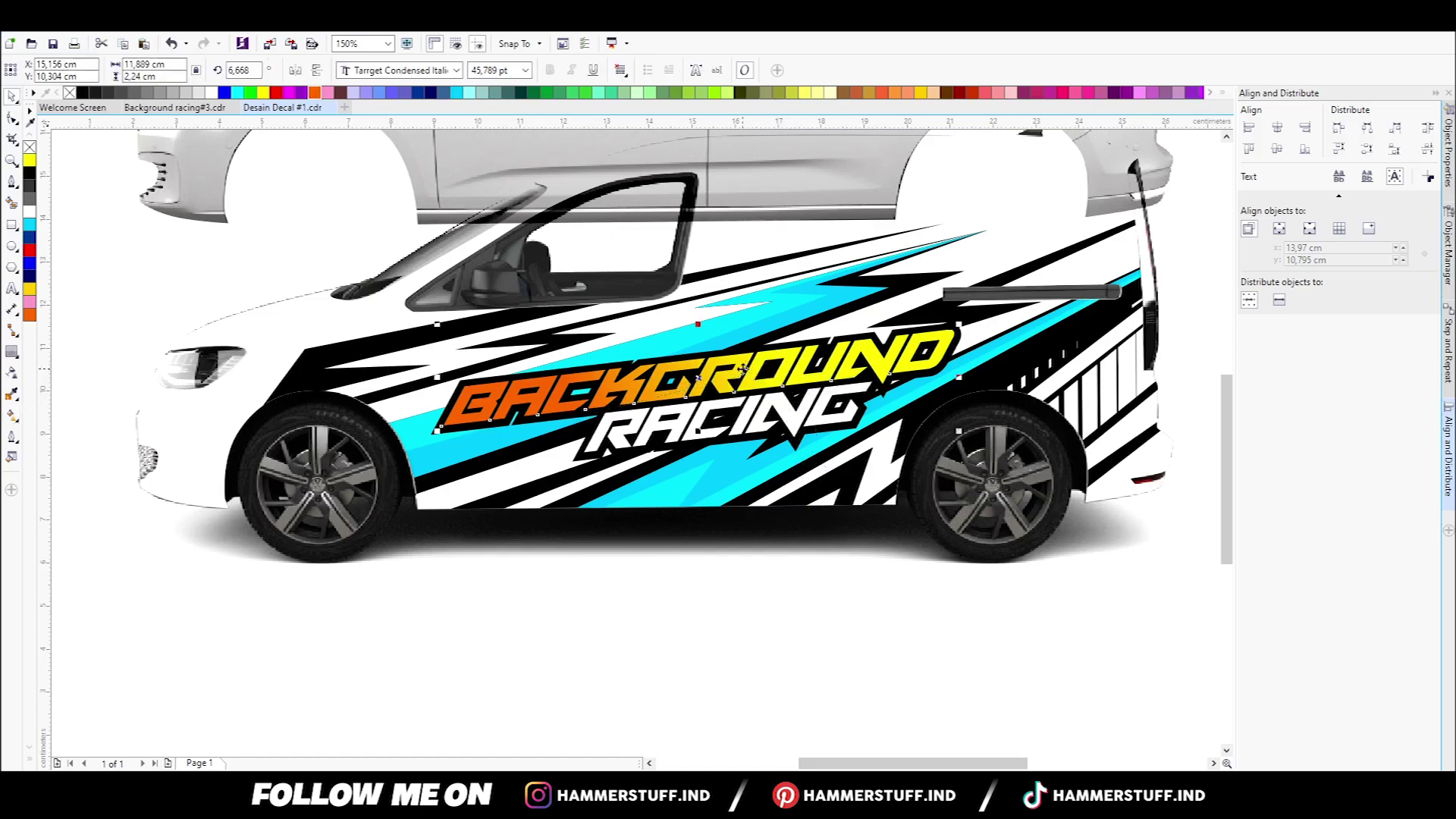
# Select the lifted shading group with the van body, align them vertically by centre, and deselect
pyautogui.scroll(-2, 741, 368)
pyautogui.click(717, 357)
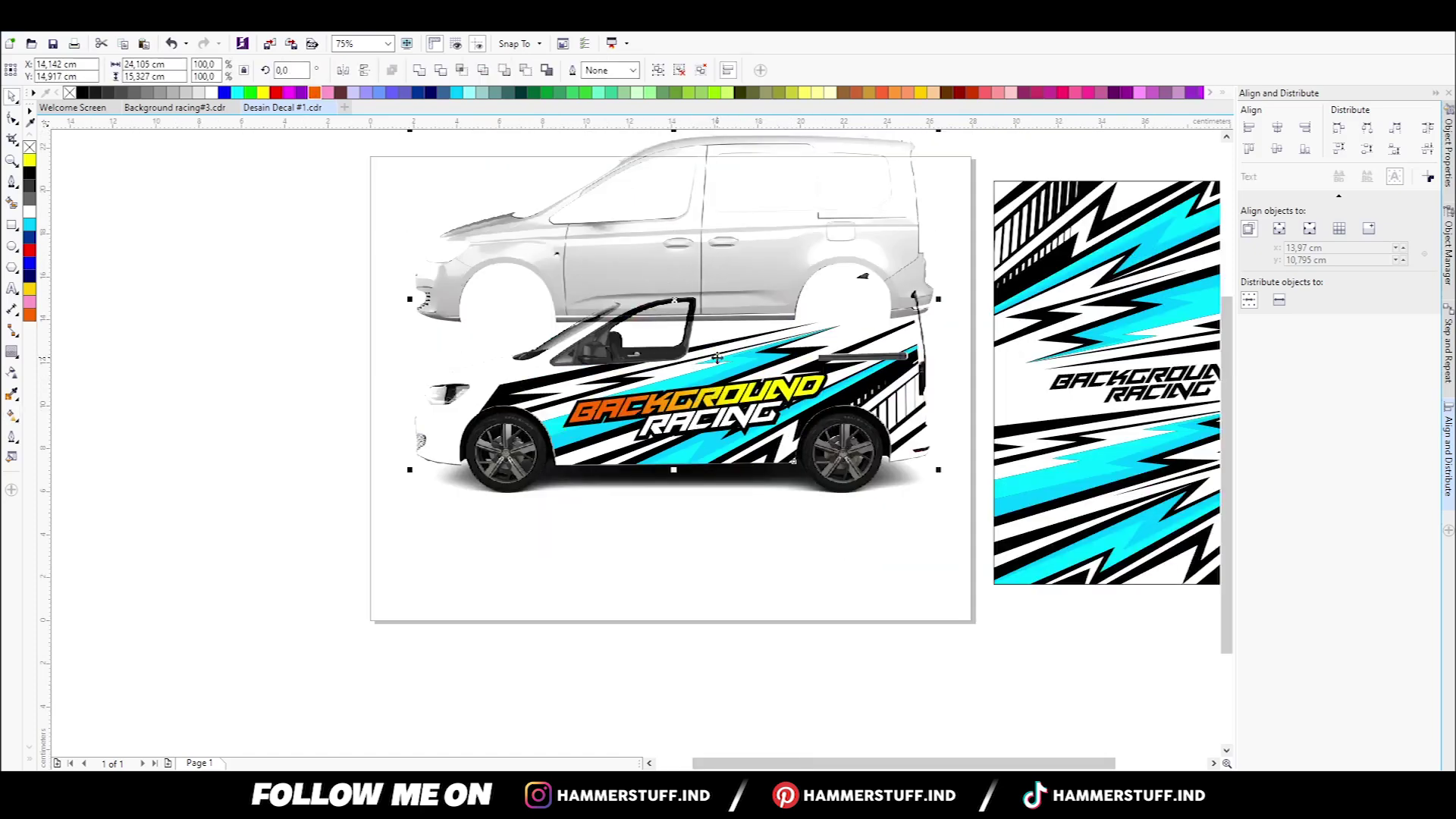
pyautogui.click(1278, 150)
pyautogui.press('Escape')
pyautogui.scroll(2, 706, 359)
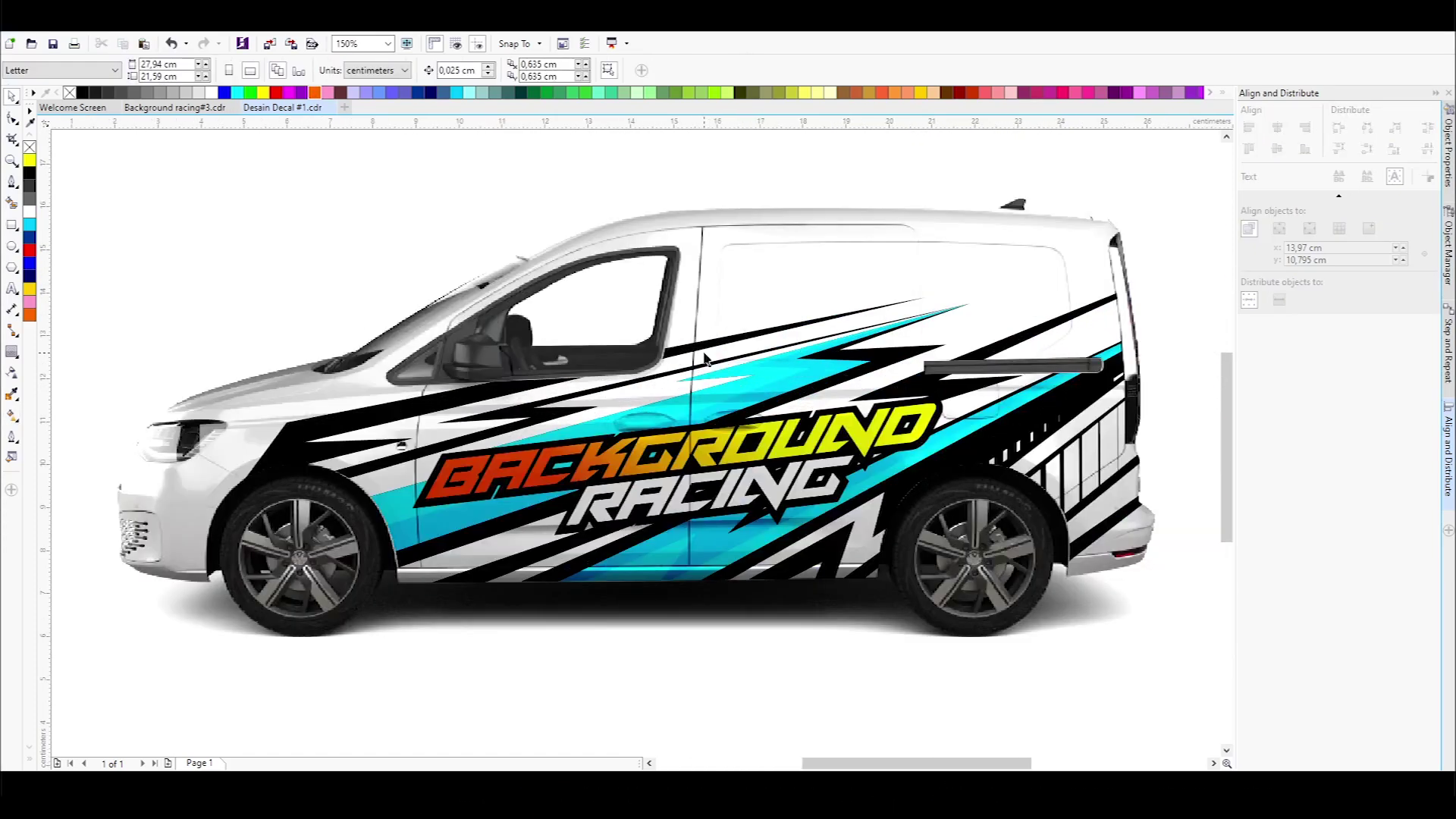